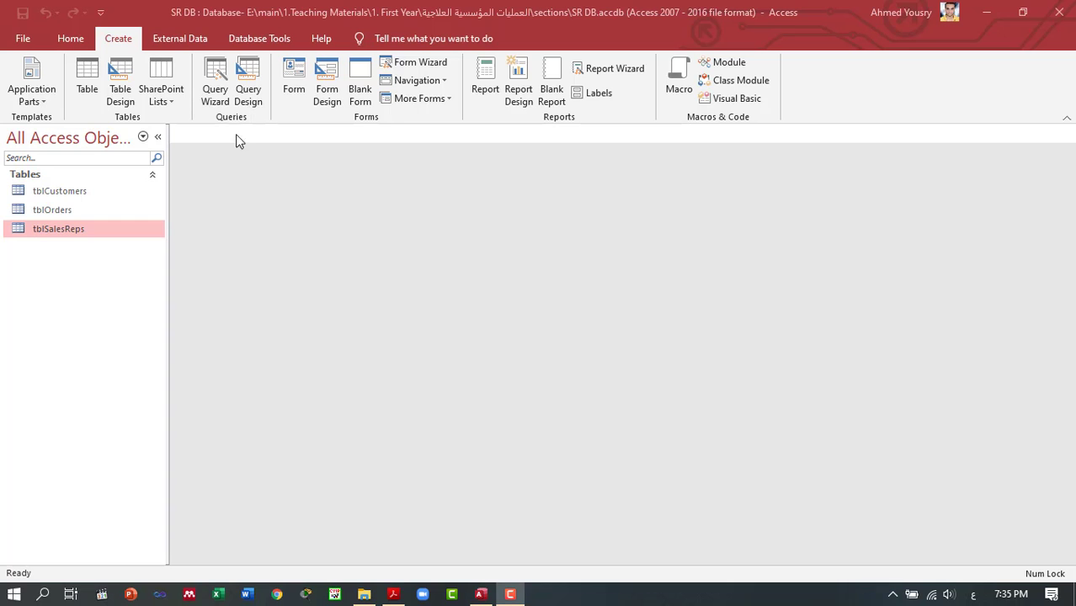
- Open the tblOrders and tblCustomers tables, fitting the RequiredDate column in tblOrders to its contents
double_click(71, 213)
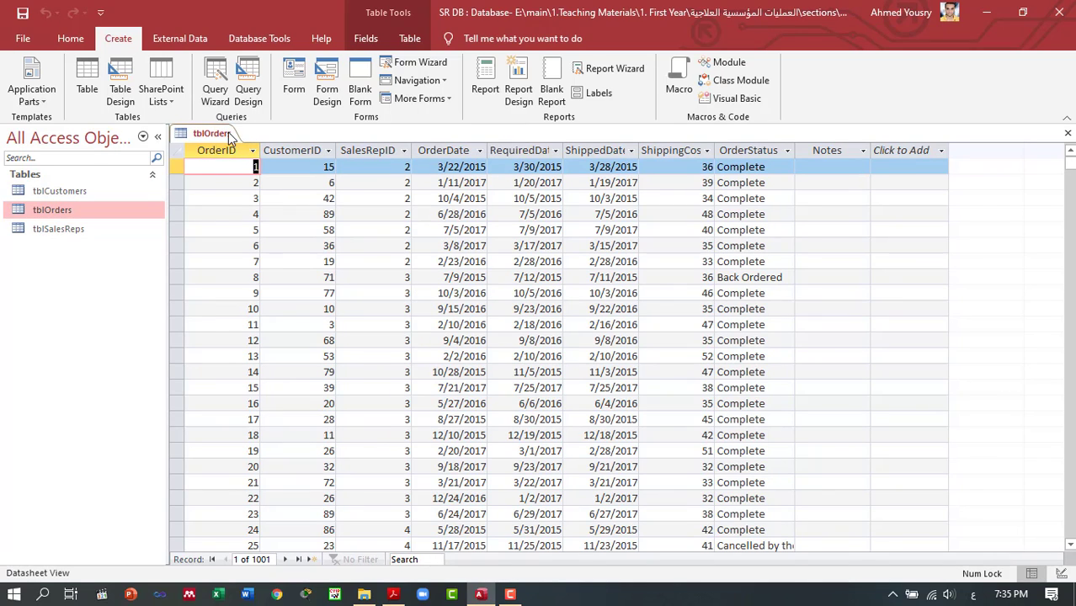
double_click(562, 148)
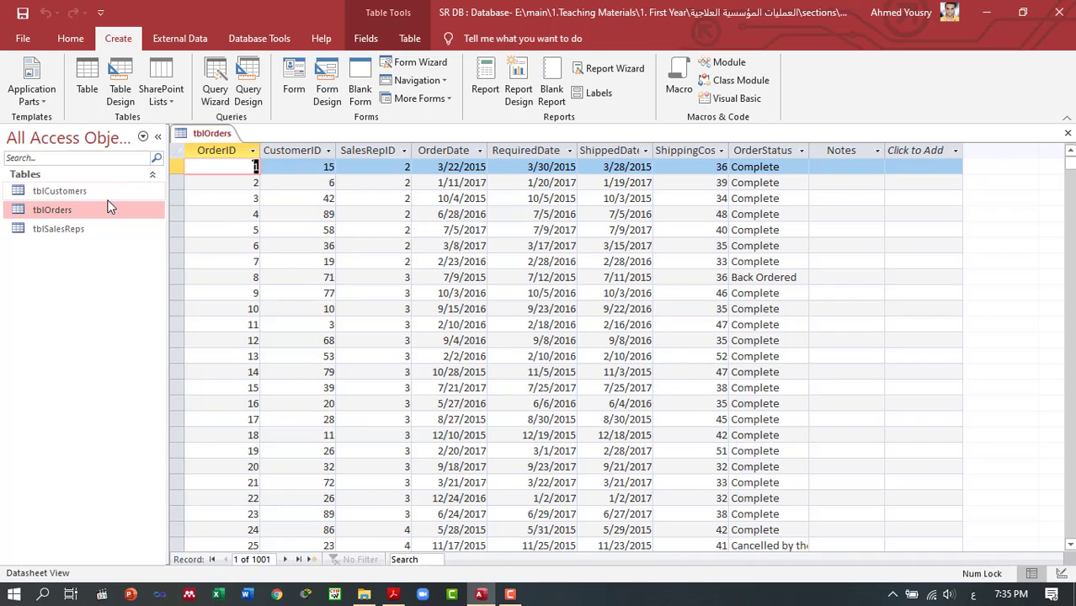
double_click(59, 192)
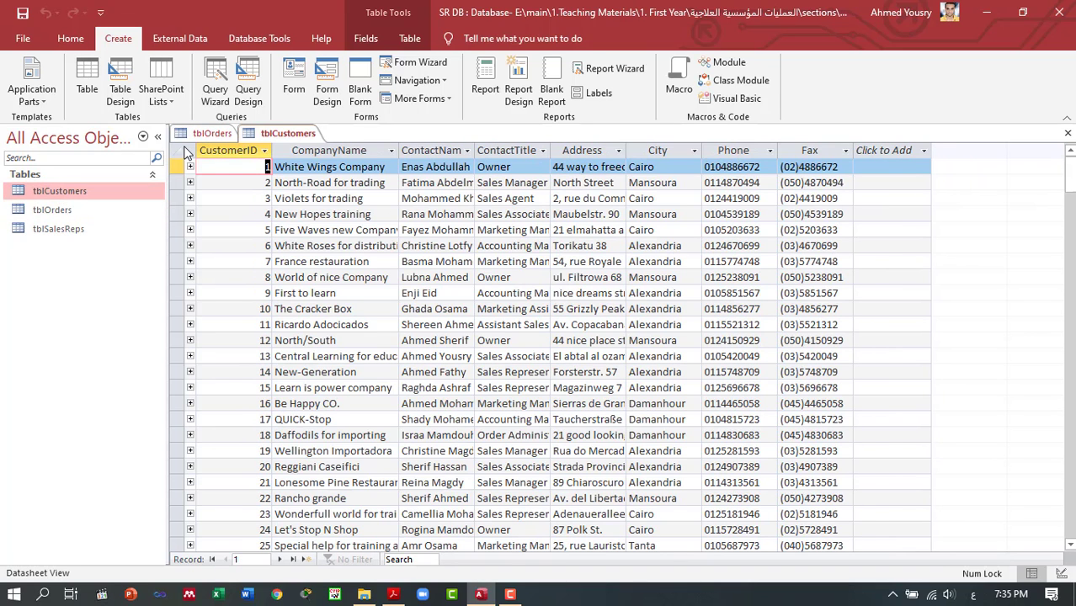
- Create a query in Design View with tblCustomers and enlarge its field list to show all fields
left_click(249, 85)
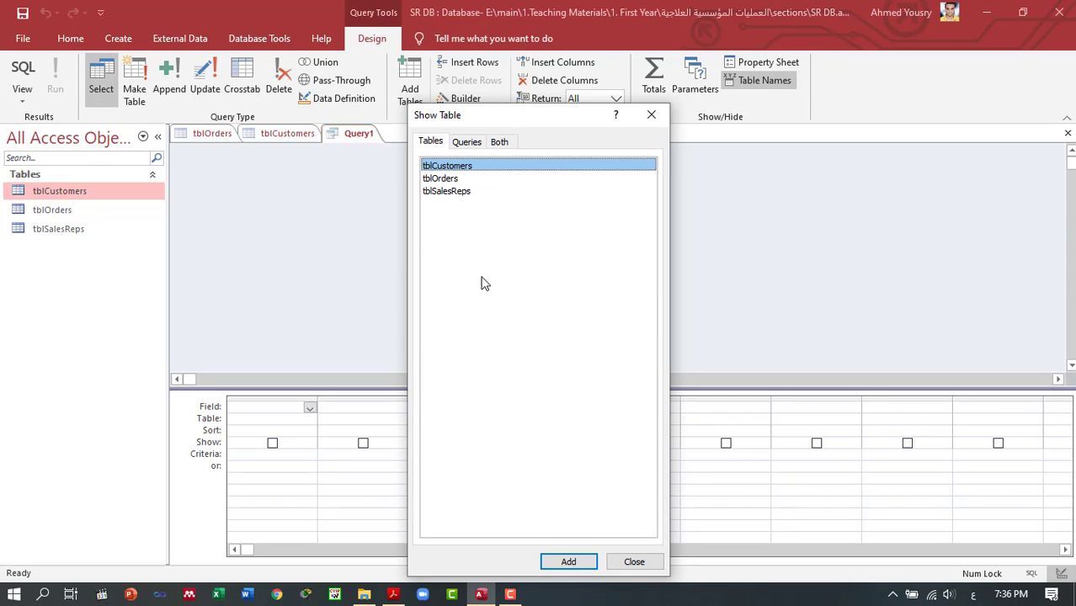
left_click(569, 561)
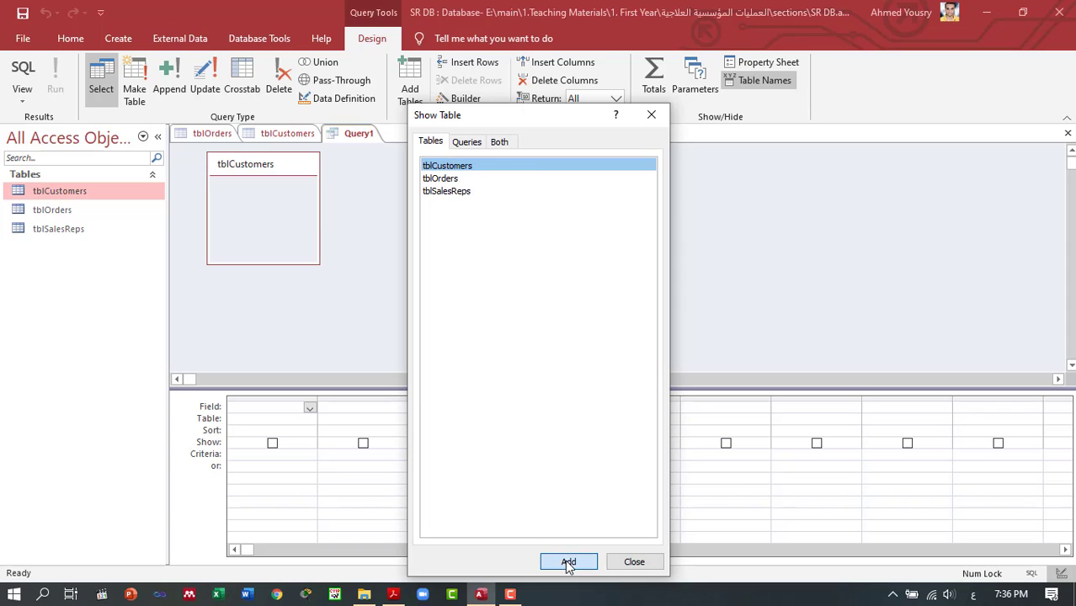
left_click(634, 562)
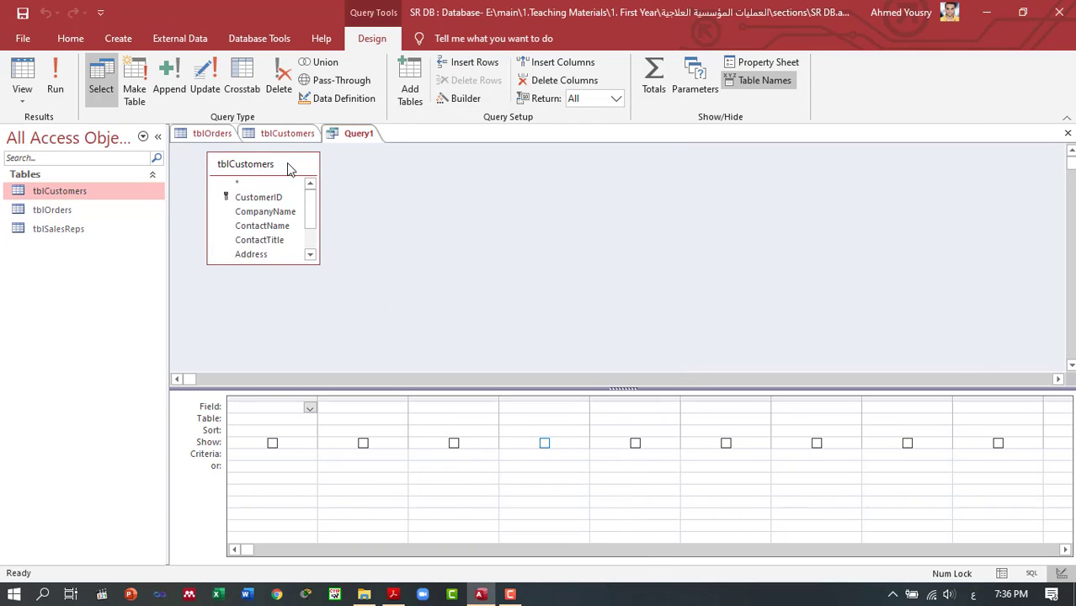
left_click_drag(288, 168, 342, 175)
left_click_drag(336, 269, 344, 331)
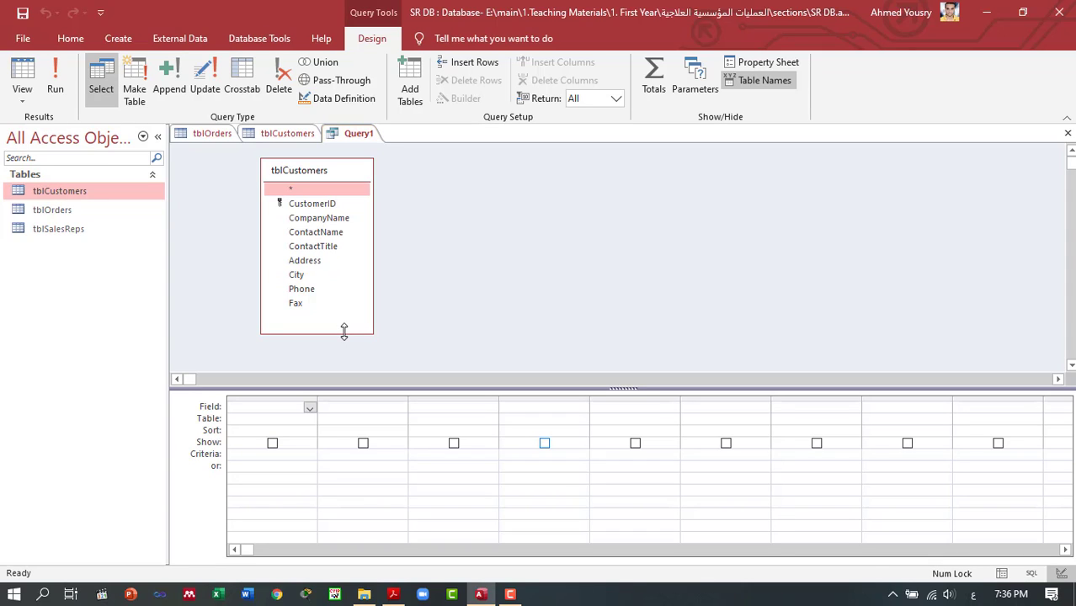
- Add the CustomerID, CompanyName, ContactName and City fields from tblCustomers to the query grid
double_click(328, 206)
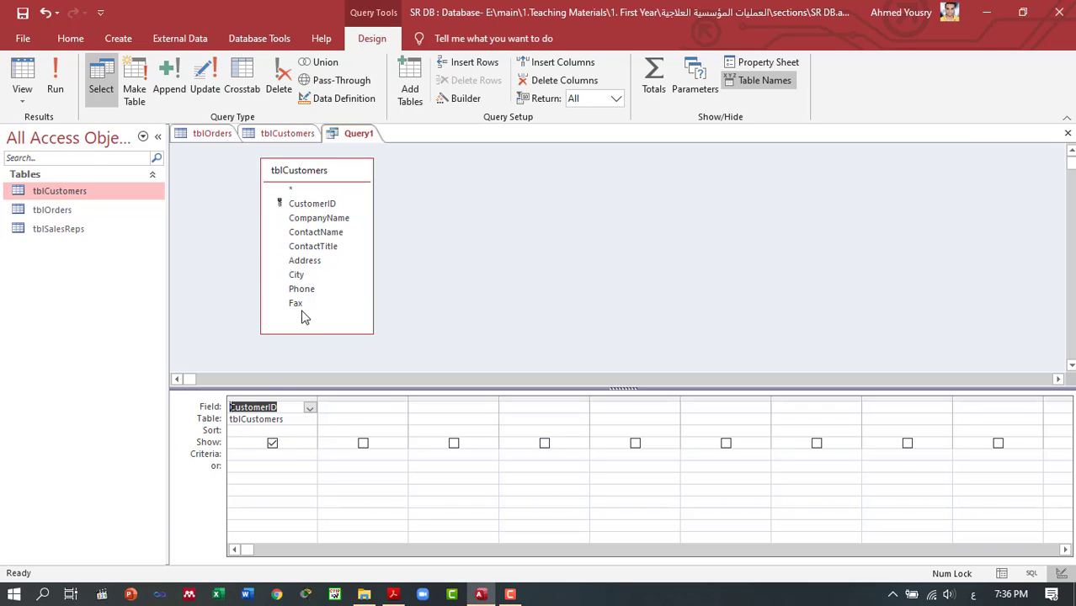
double_click(331, 222)
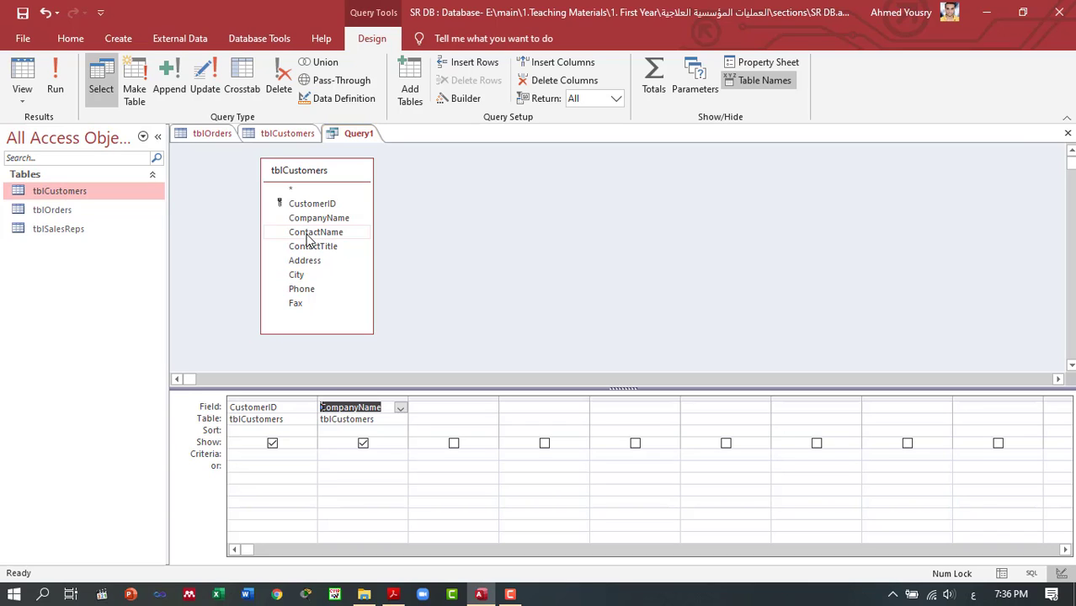
left_click_drag(307, 240, 449, 405)
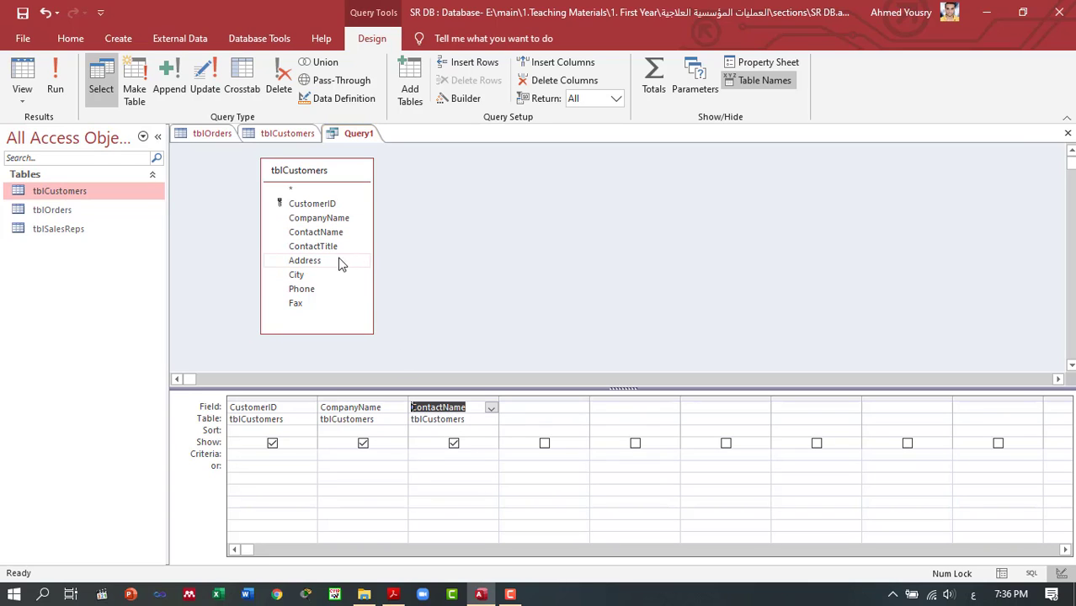
left_click(570, 410)
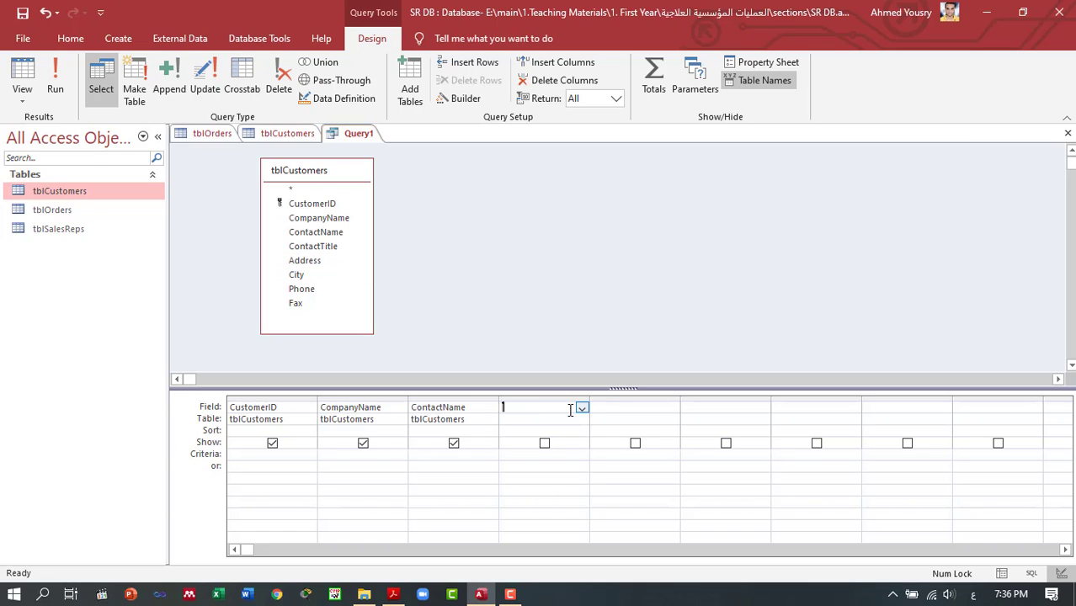
left_click(581, 409)
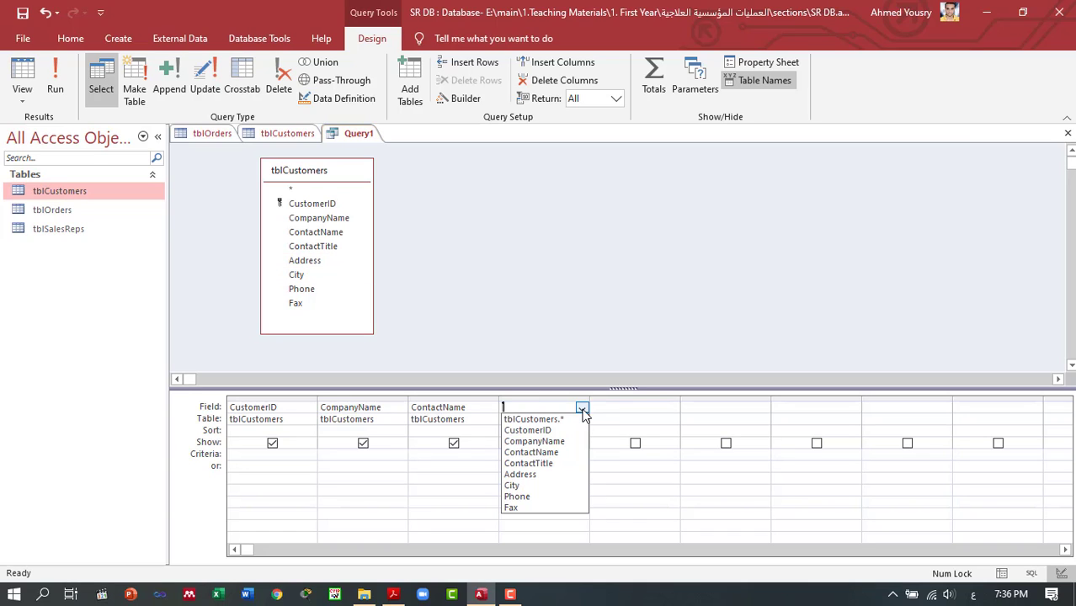
left_click(528, 487)
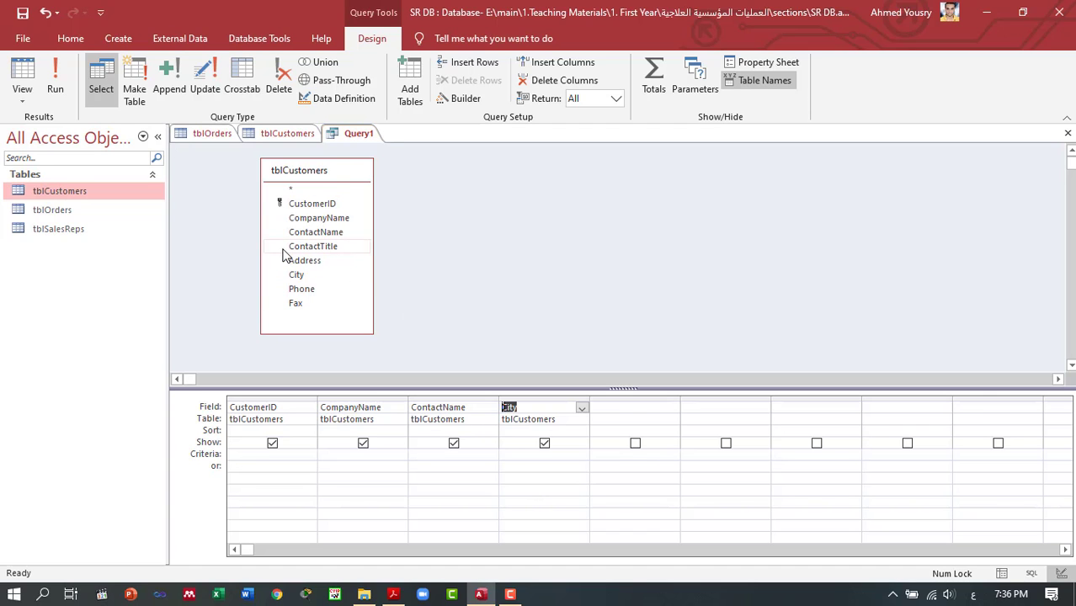
- Run the query and compare its records with the full tblCustomers table
left_click(65, 76)
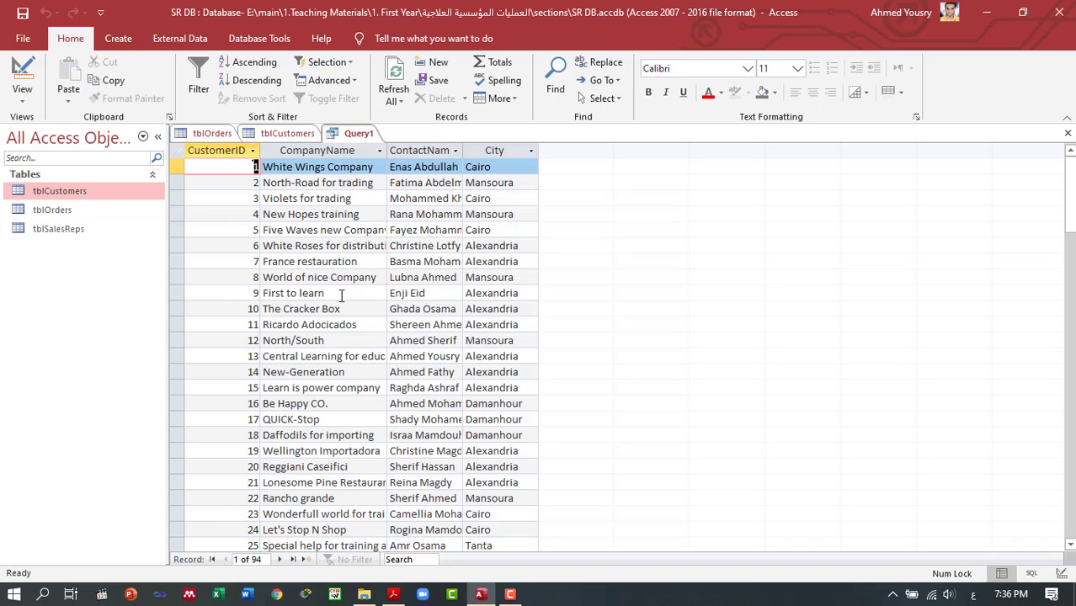
left_click(297, 135)
left_click(352, 133)
- Sort the query by CustomerID in Descending order and review the resulting records through to the end
left_click(19, 69)
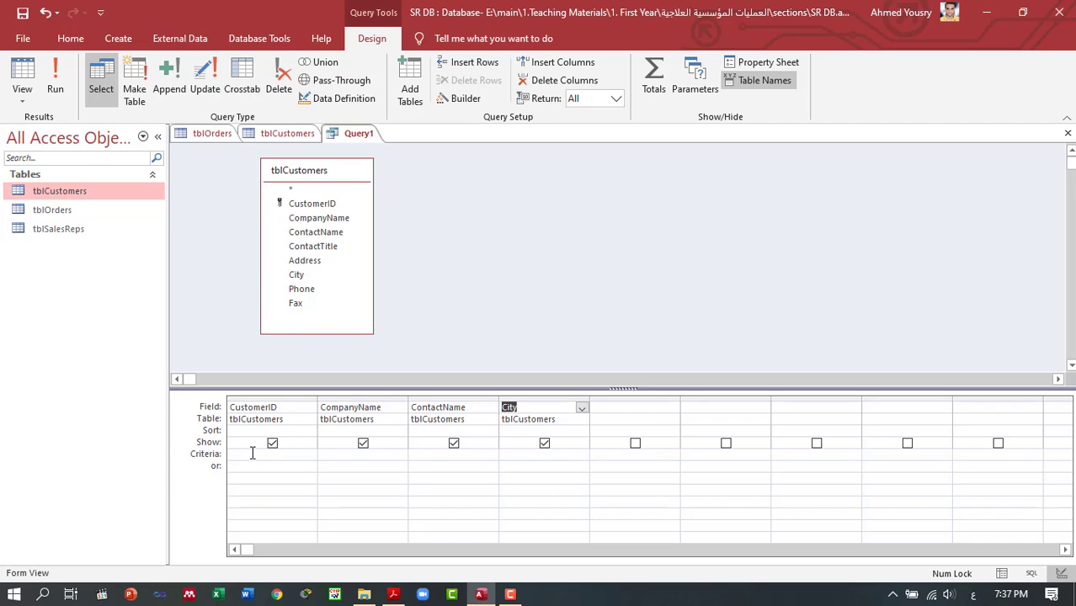
left_click(295, 431)
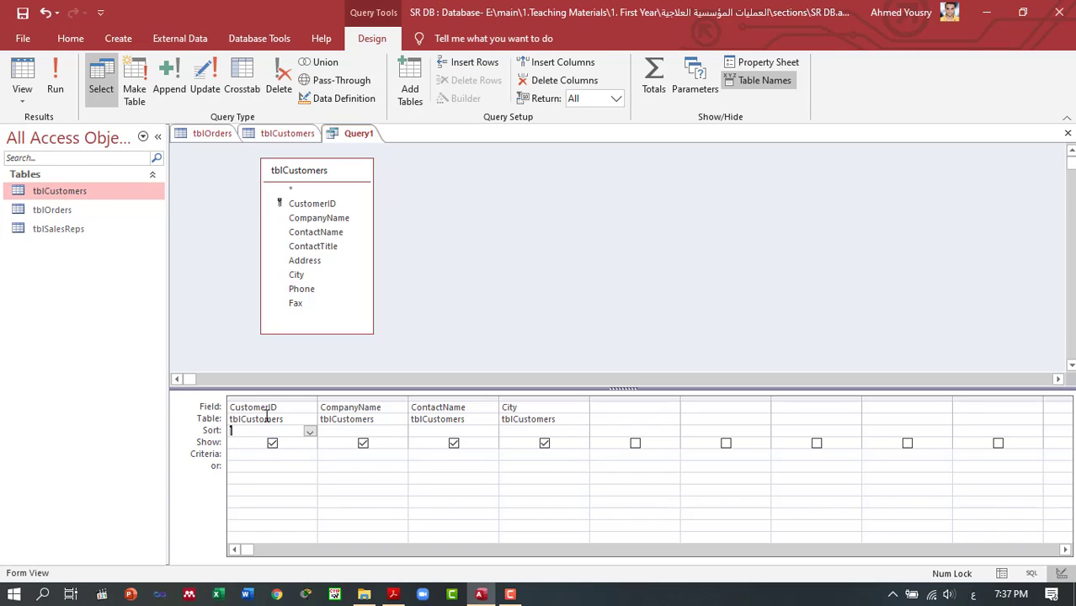
left_click(281, 133)
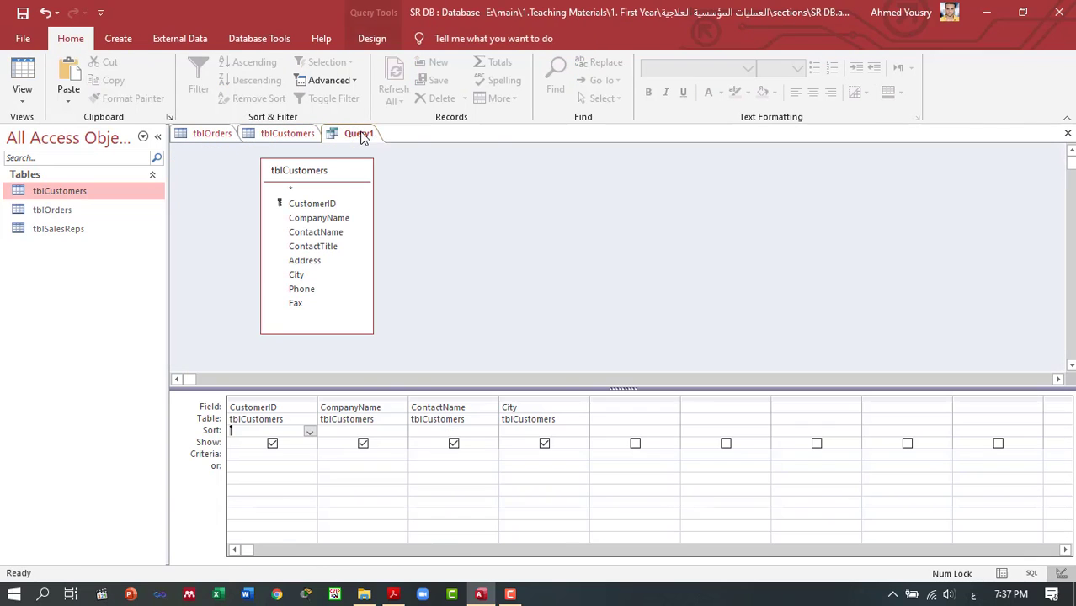
left_click(357, 133)
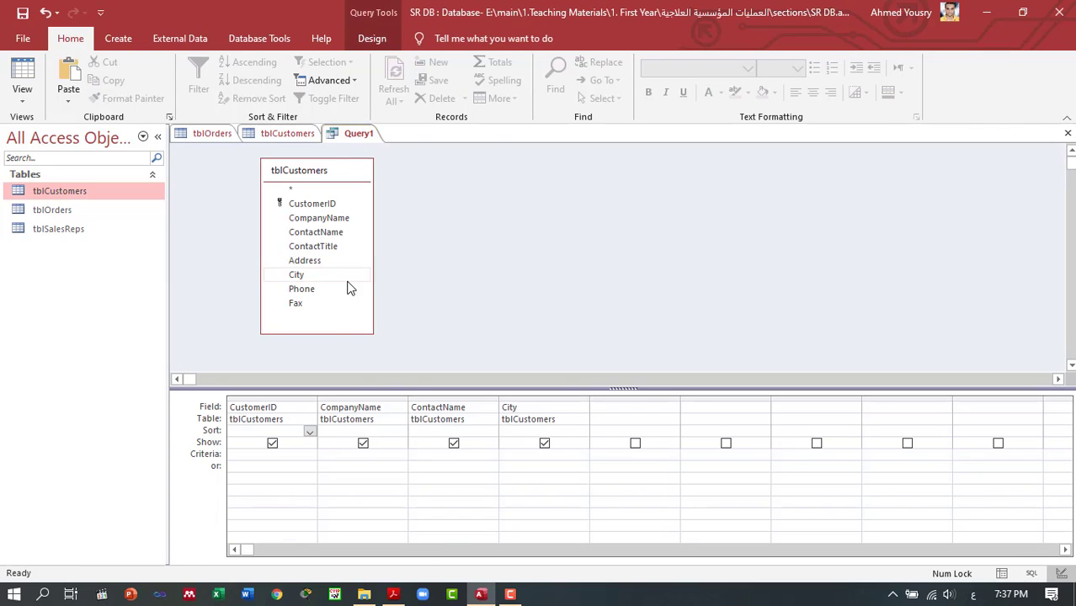
left_click(310, 432)
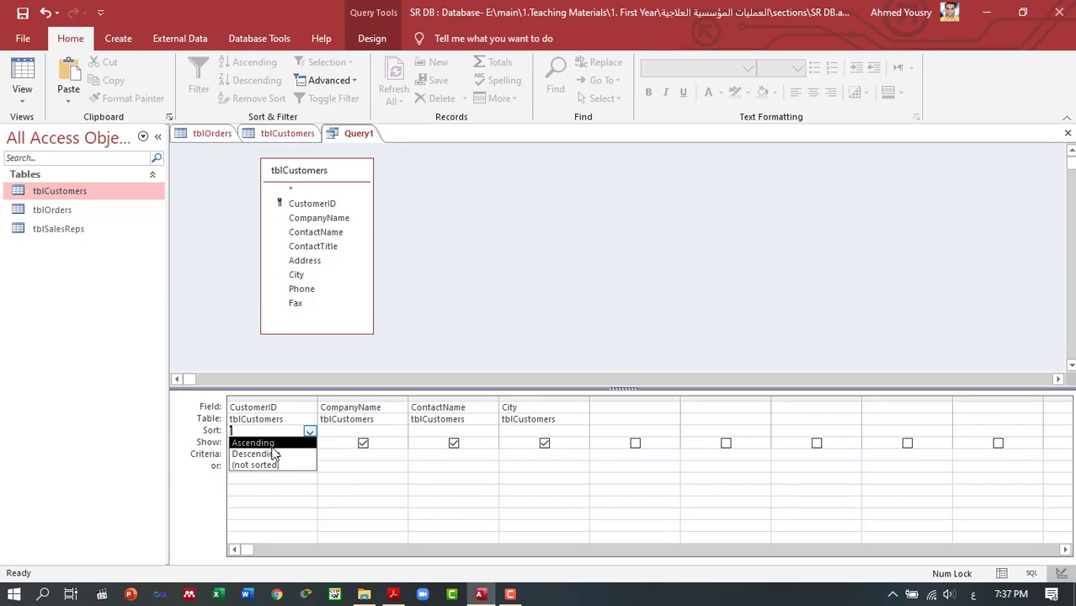
left_click(273, 455)
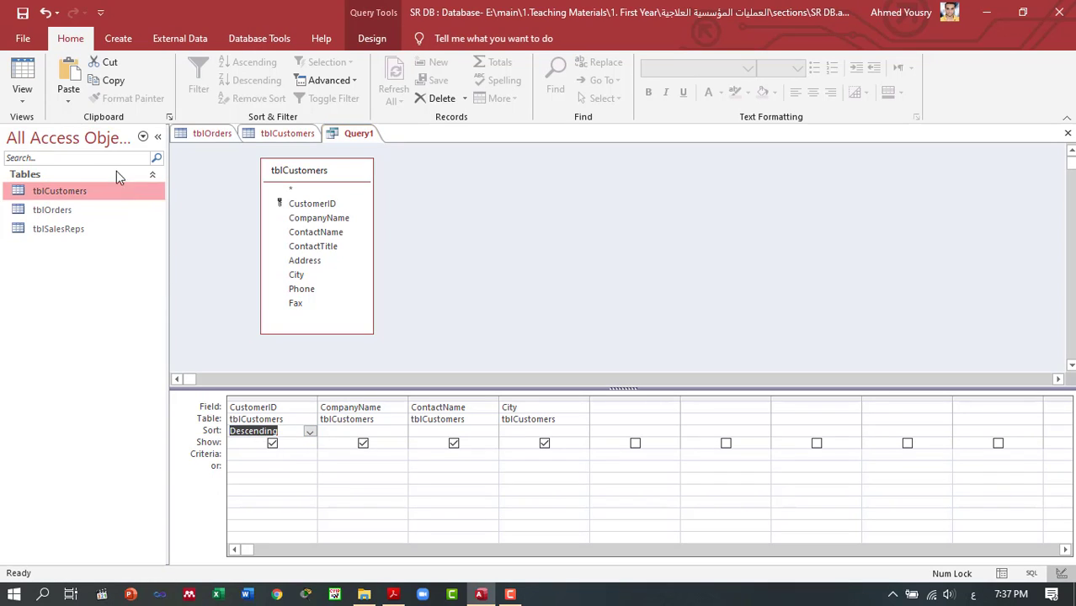
left_click(26, 80)
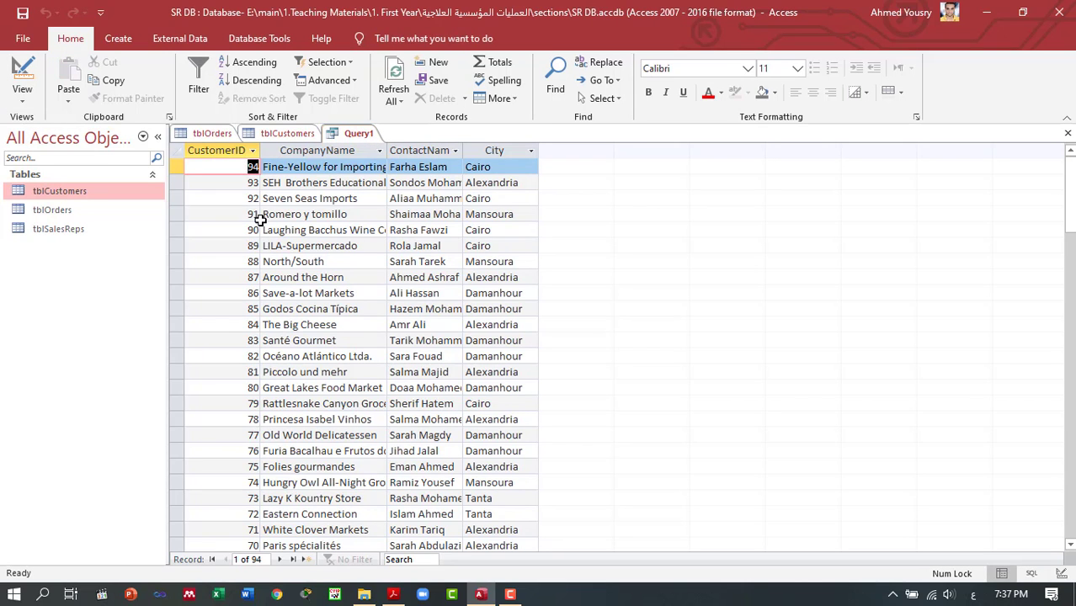
left_click_drag(1069, 244, 1069, 489)
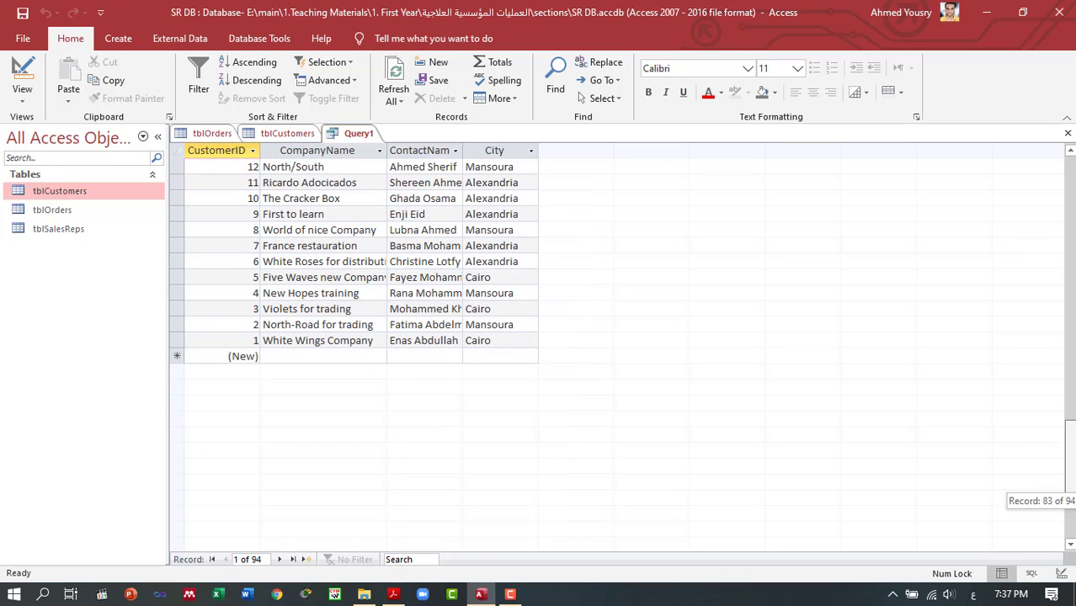
- Try the Ascending and Descending sorts on CustomerID in the query design, and set it back to (not sorted)
left_click(23, 74)
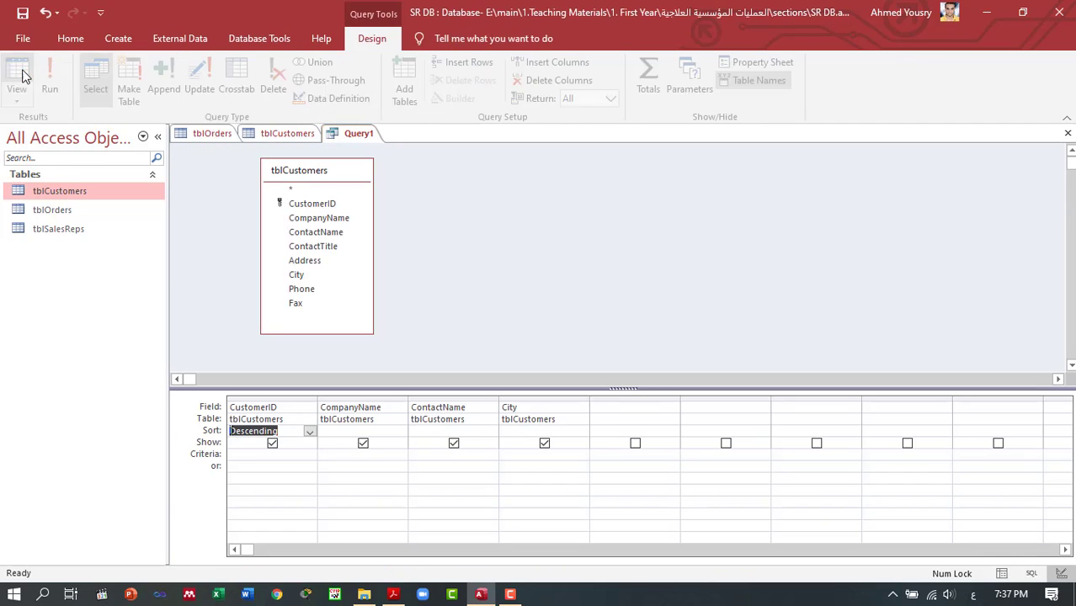
left_click(310, 431)
left_click(269, 443)
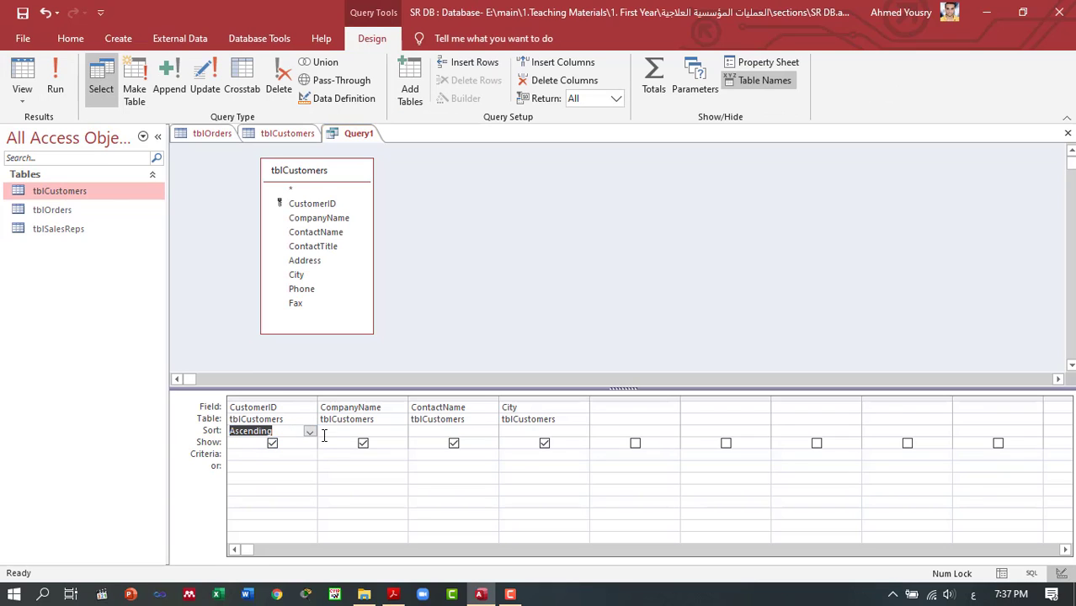
left_click(310, 432)
left_click(268, 454)
left_click(310, 432)
left_click(297, 466)
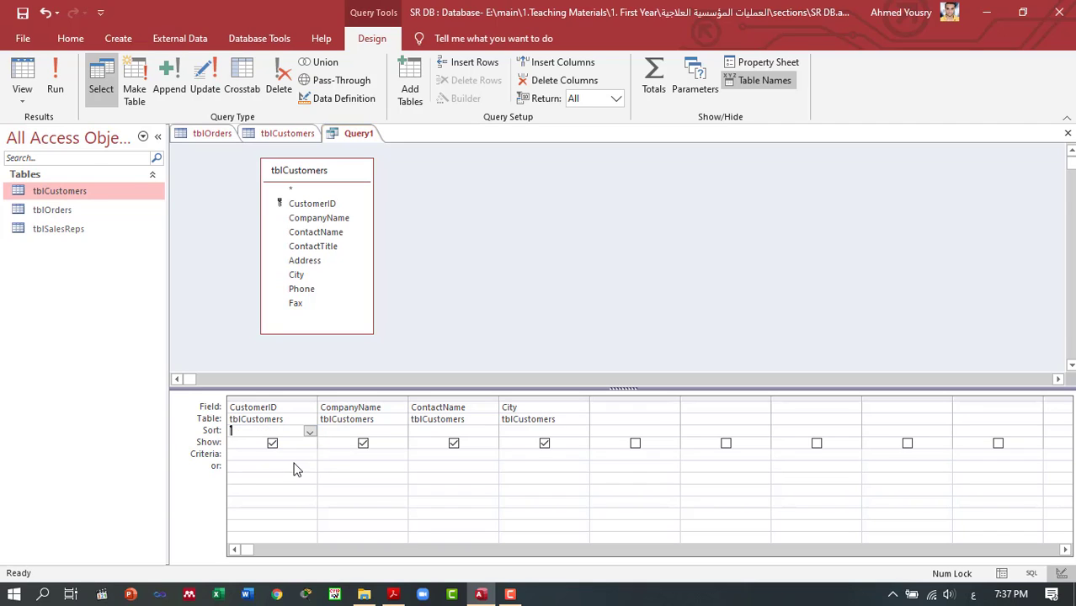
- Sort the query by CompanyName in Ascending order and run it to review the records
left_click(373, 432)
left_click(400, 432)
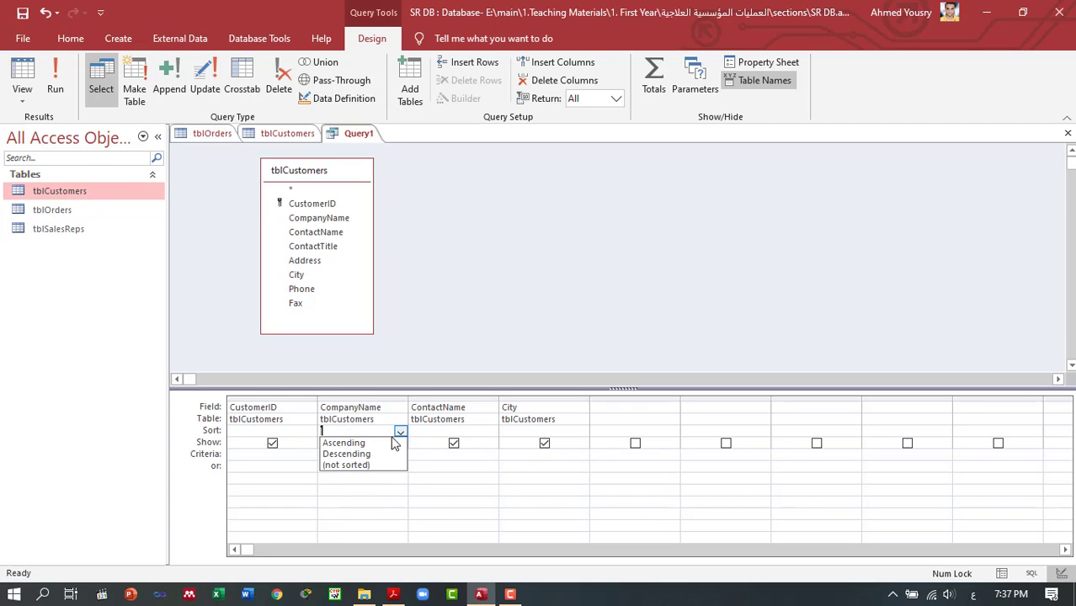
left_click(341, 444)
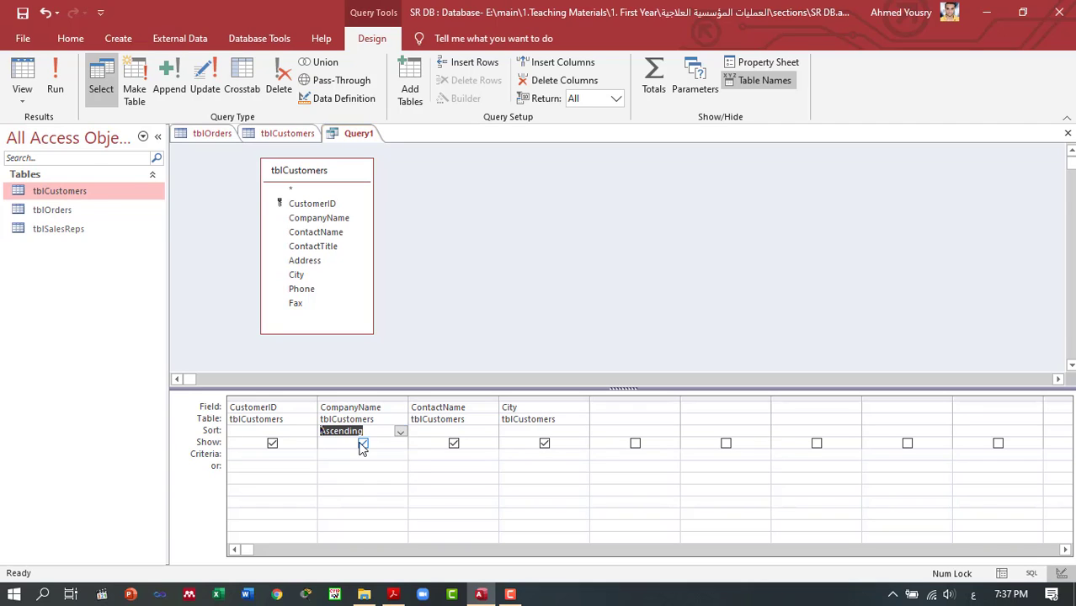
left_click(59, 82)
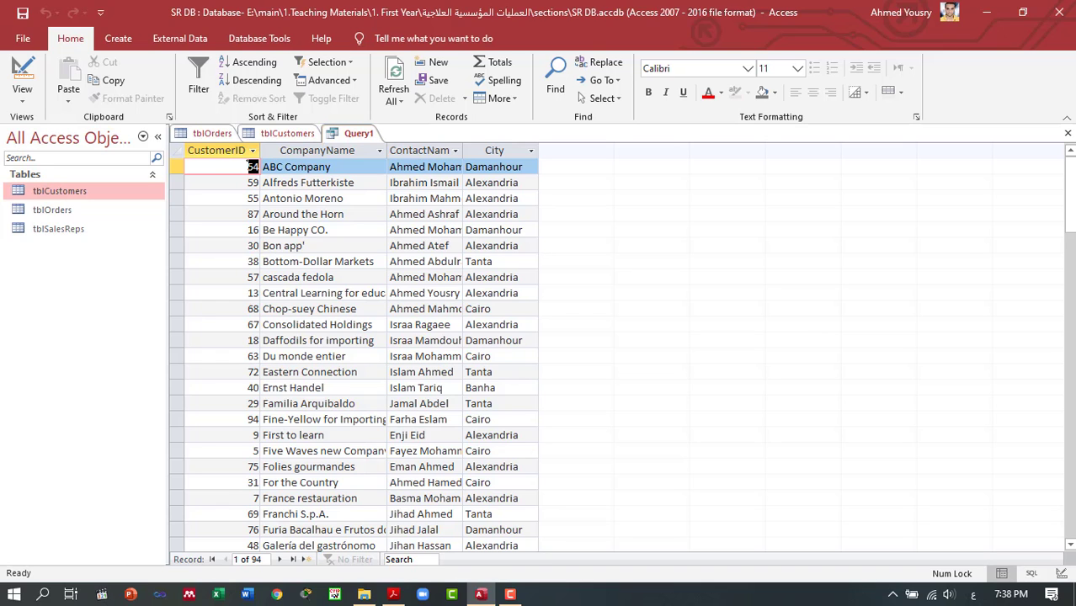
mouse_move(1069, 195)
left_mouse_down()
mouse_move(1069, 279)
mouse_move(1069, 195)
left_mouse_up()
- Add an Ascending sort on ContactName in the query design and run the query
left_click(22, 71)
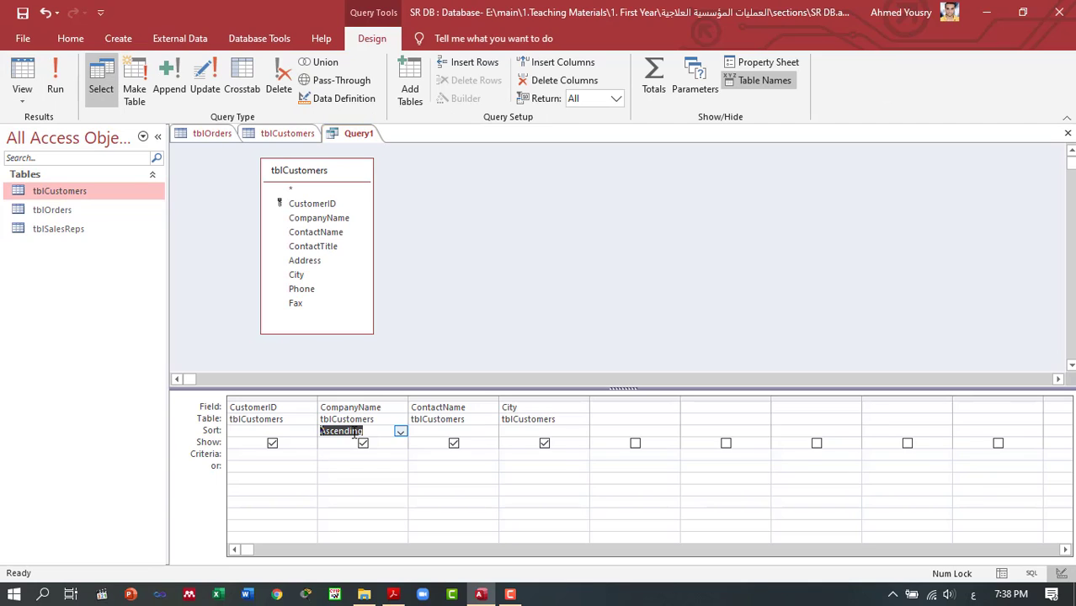
left_click(456, 432)
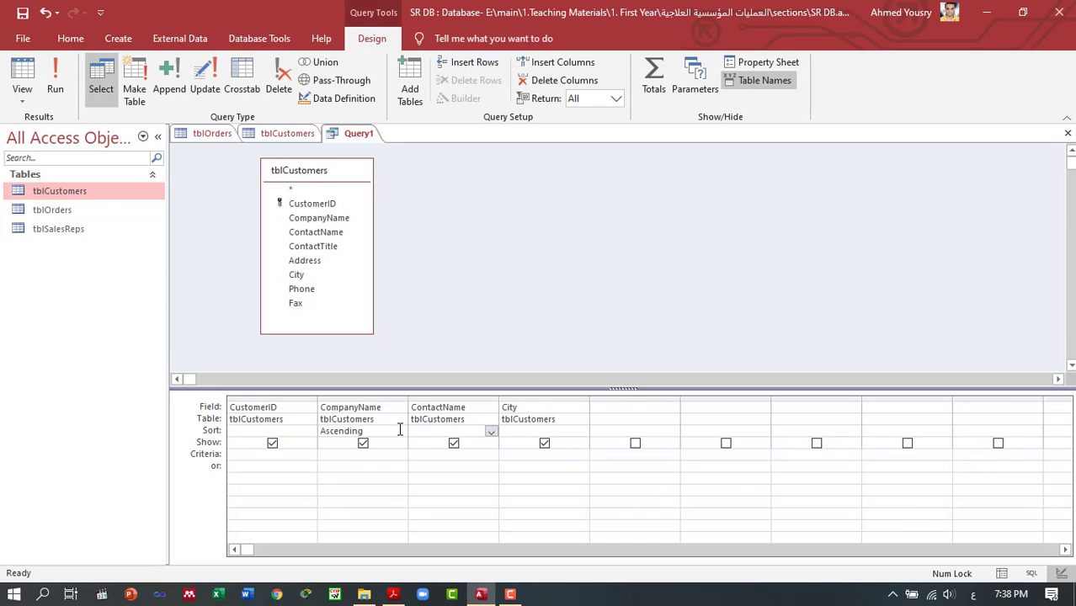
left_click(490, 431)
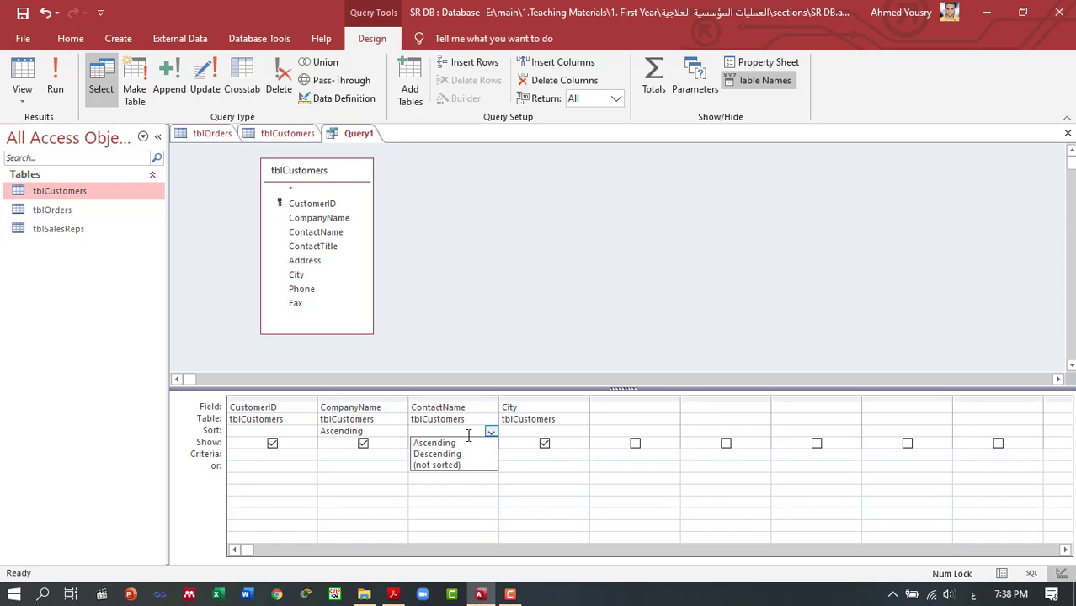
left_click(442, 443)
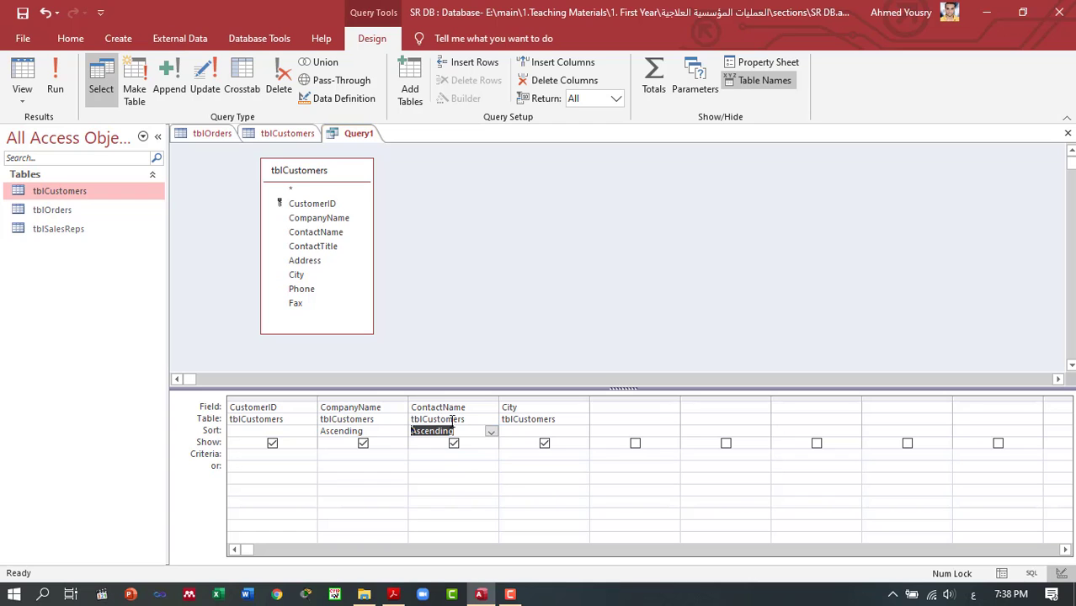
left_click(55, 84)
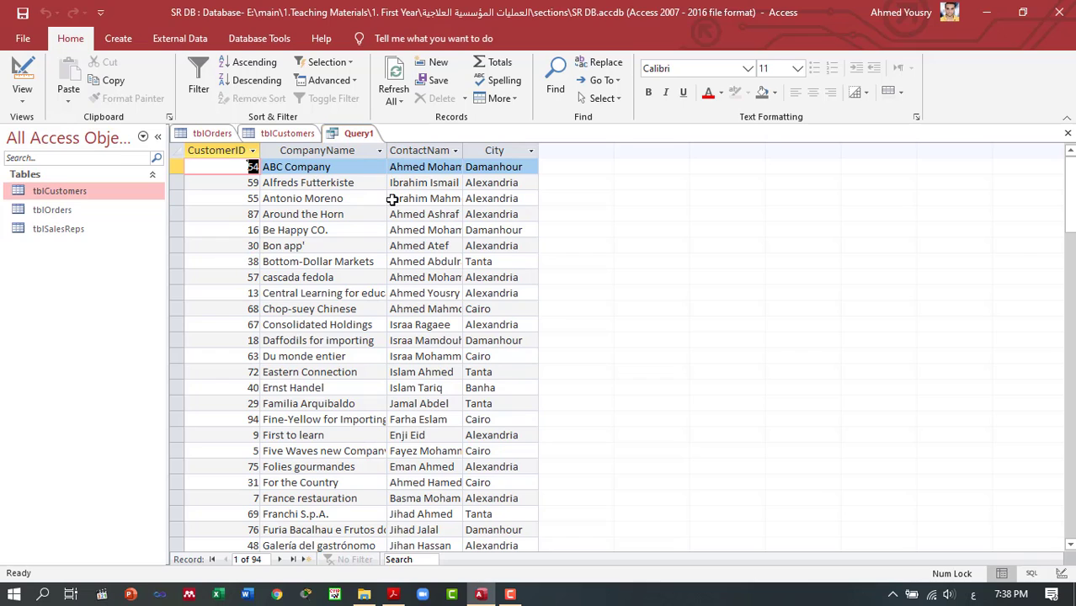
- Set the CompanyName sort to (not sorted) in the query design and run the query to review the ContactName order
left_click(33, 76)
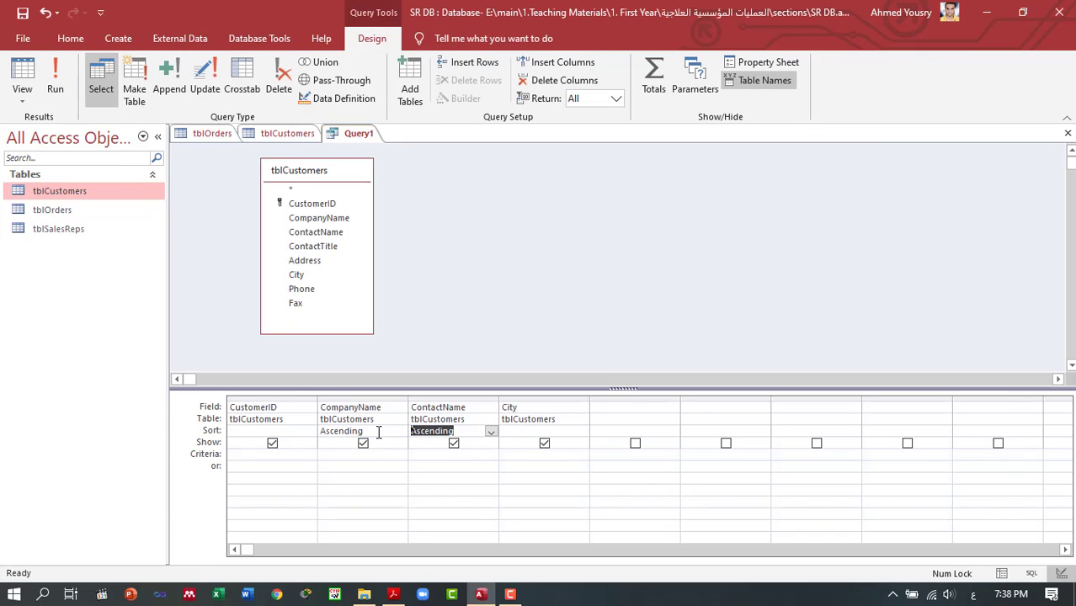
left_click(378, 432)
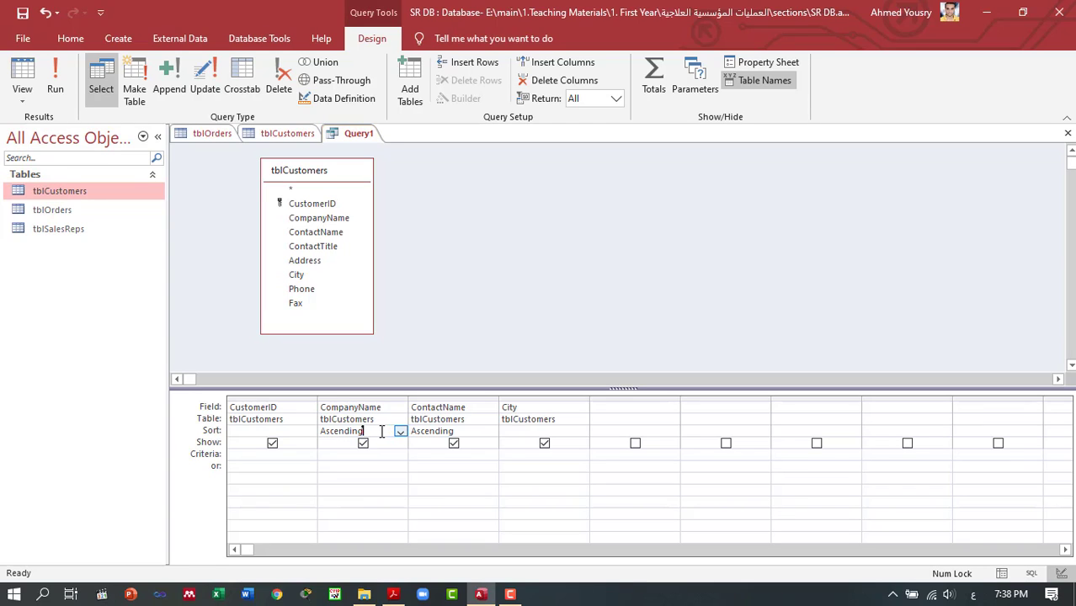
left_click(401, 431)
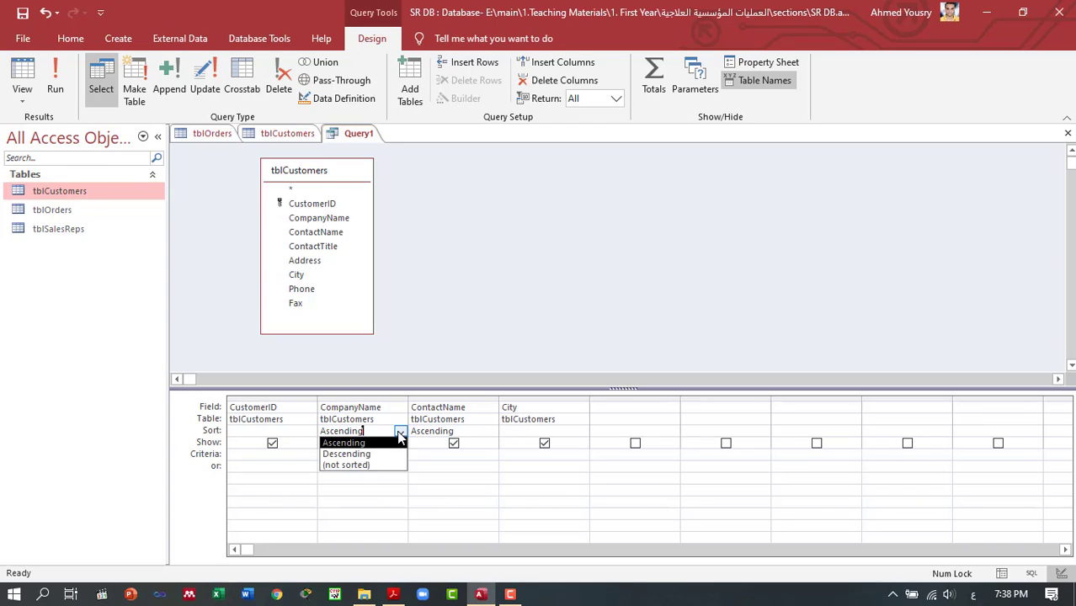
left_click(401, 431)
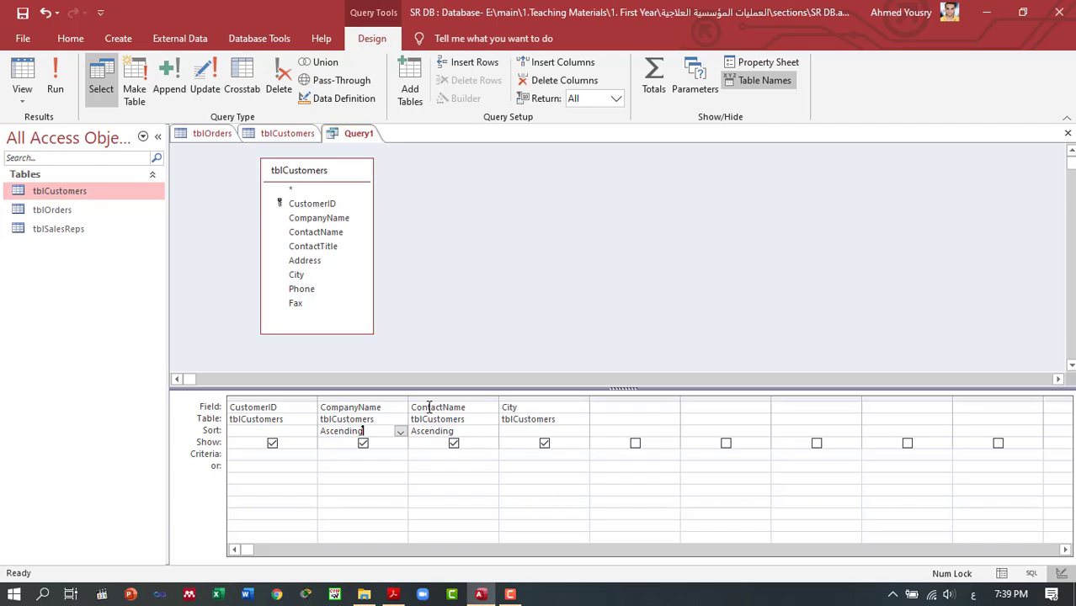
left_click(400, 432)
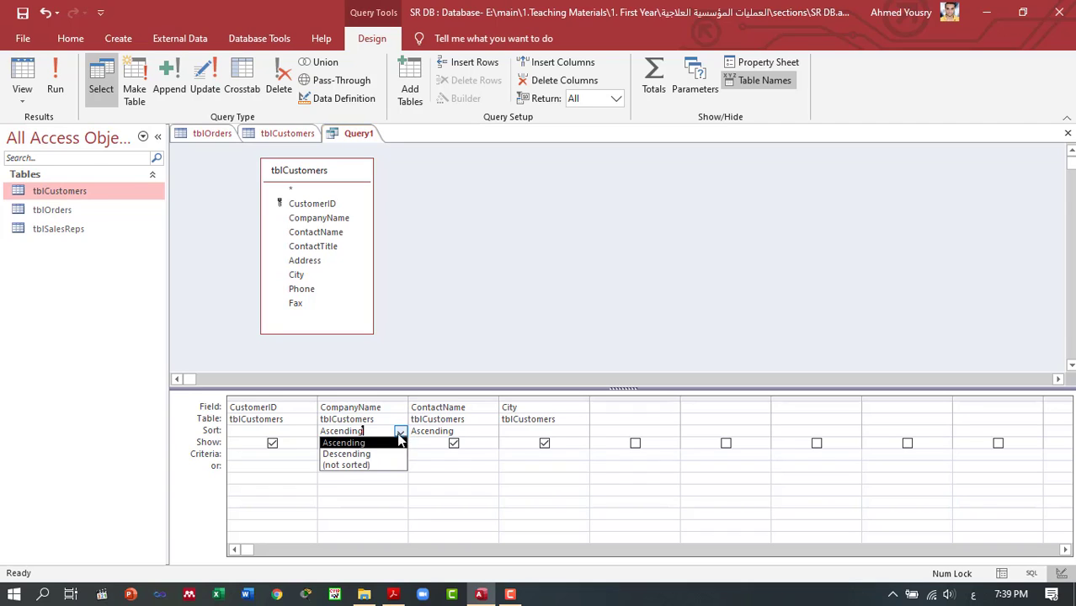
left_click(351, 464)
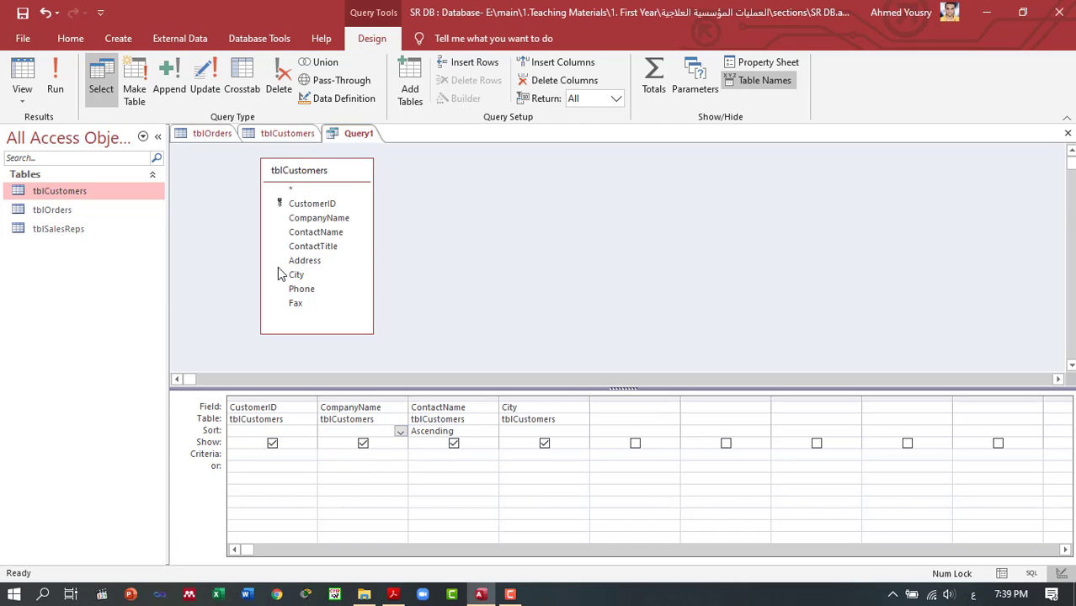
left_click(55, 81)
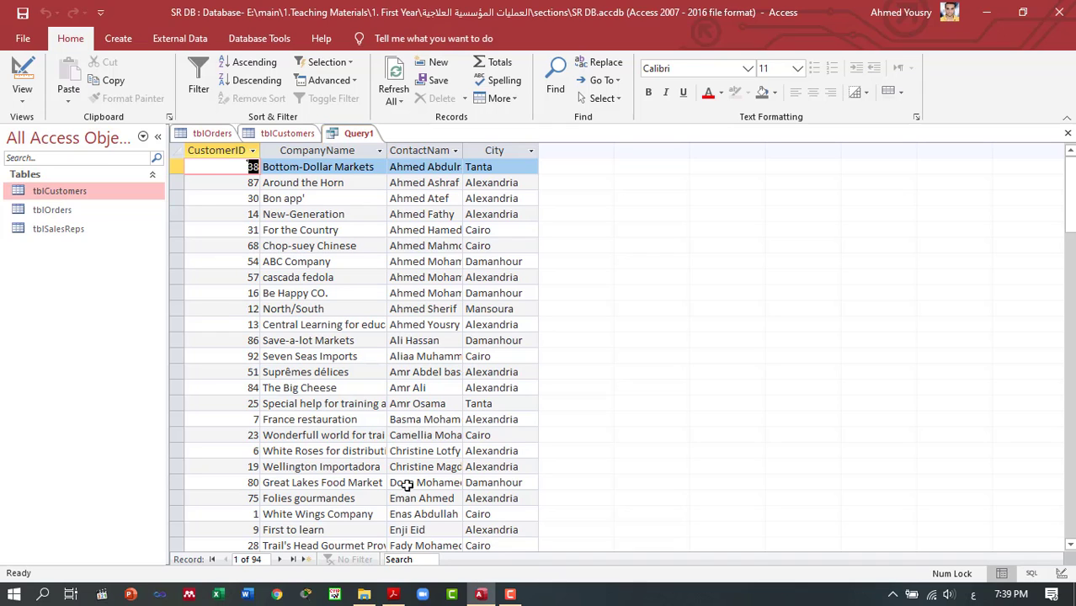
left_click(459, 148)
left_click(456, 149)
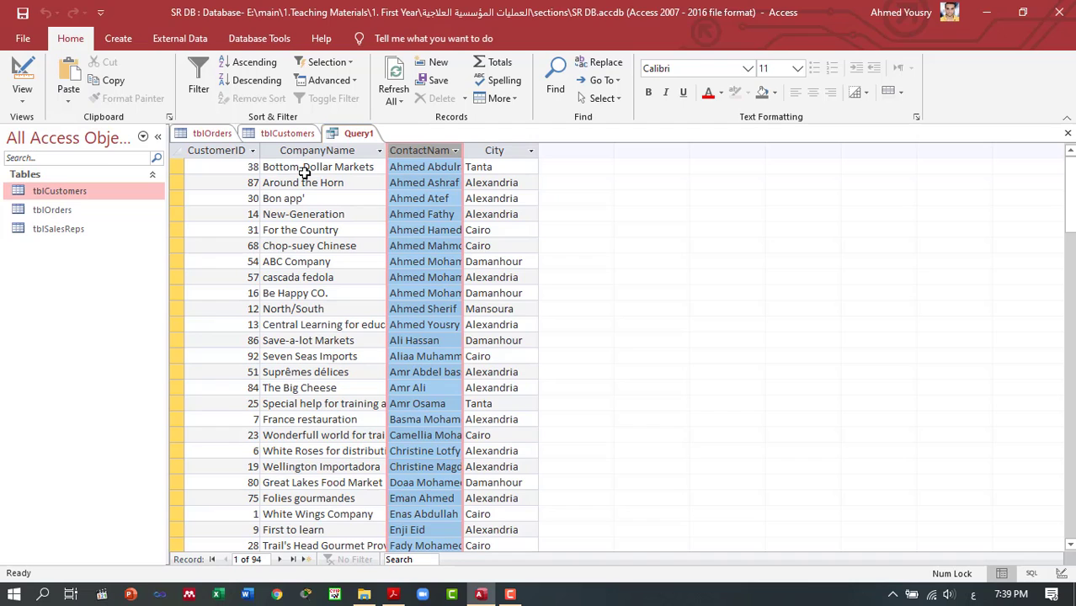
- Return to the query design and sort CompanyName in Ascending order again
left_click(28, 76)
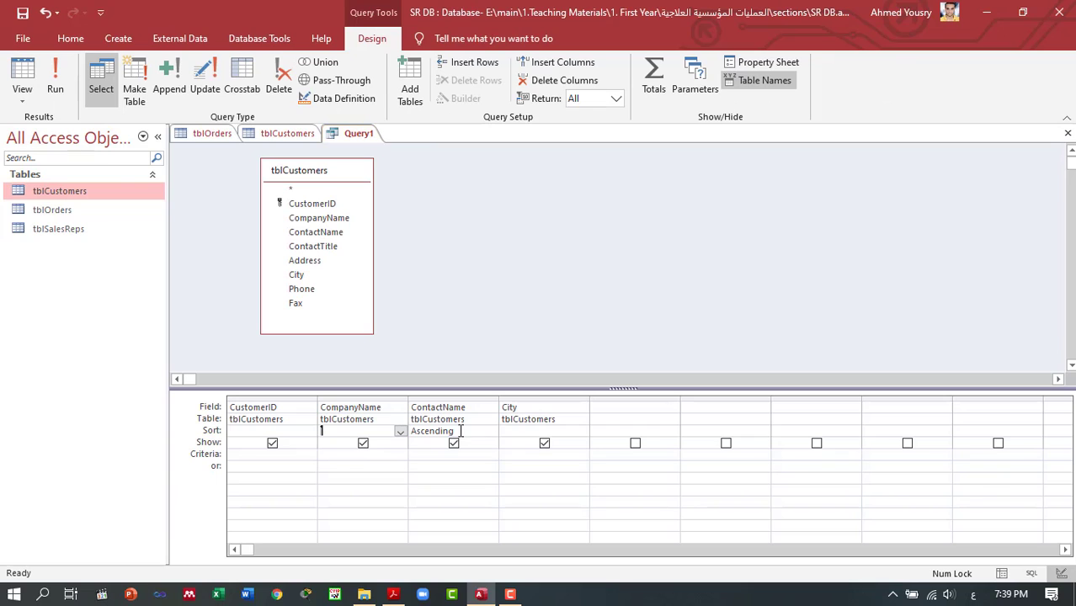
left_click(400, 431)
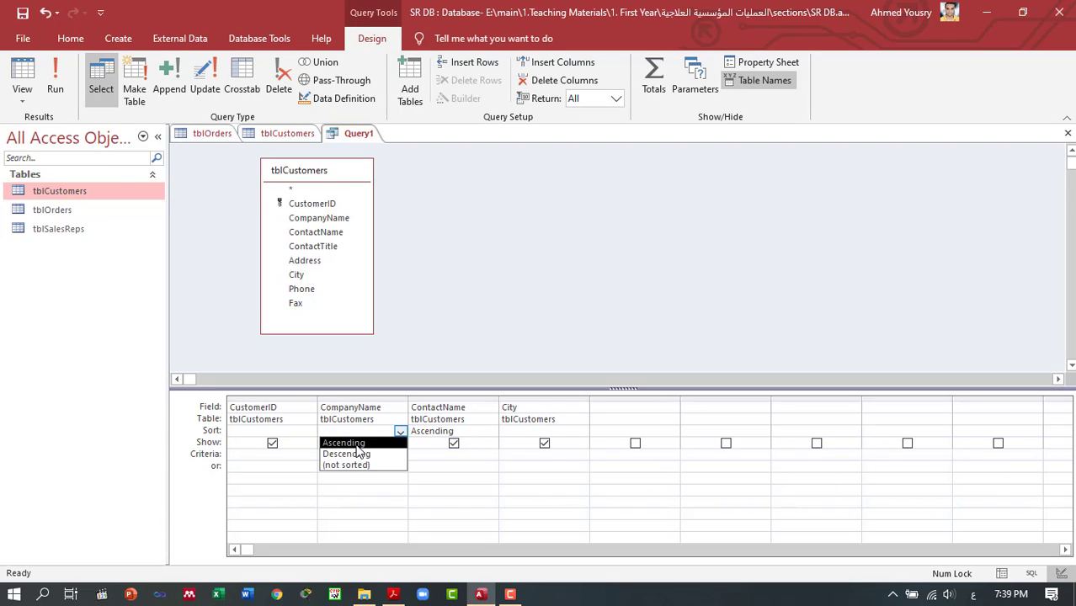
left_click(357, 443)
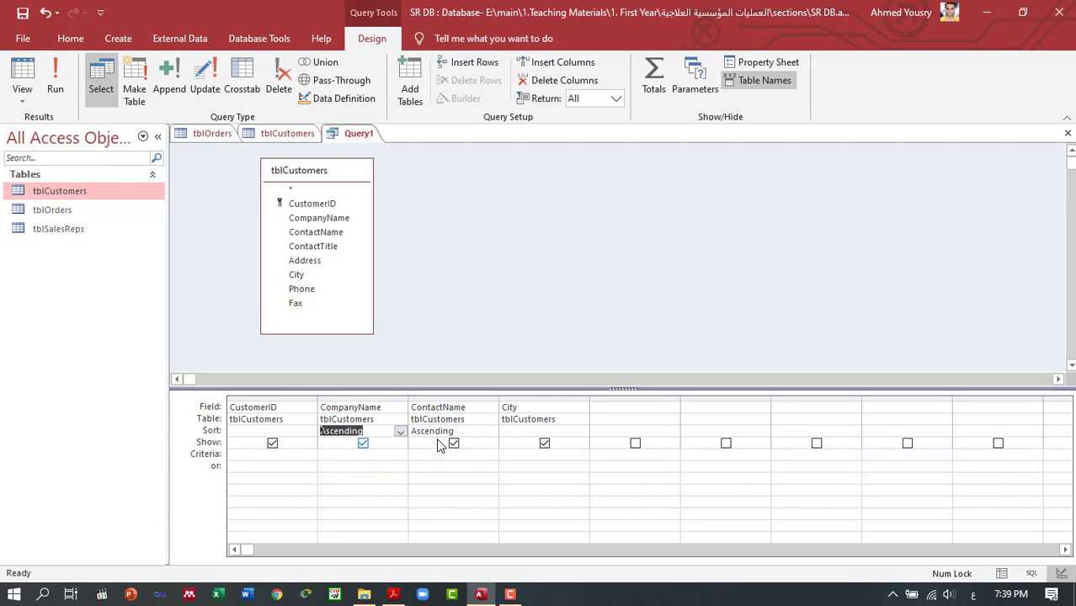
- Move the ContactName column ahead of CompanyName in the design grid and run the query
left_click(438, 397)
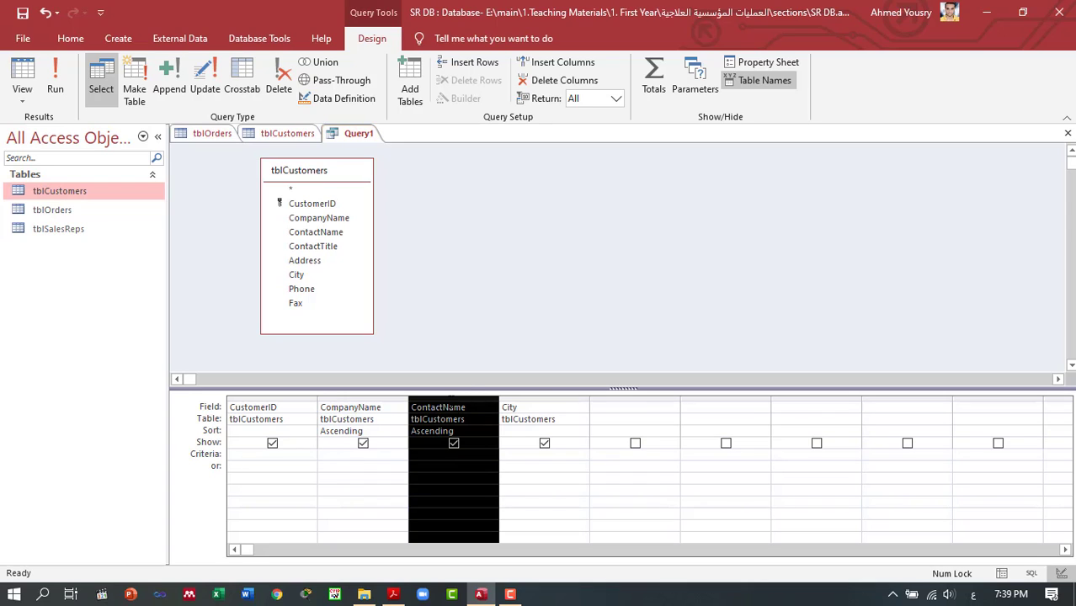
left_click_drag(459, 401, 357, 406)
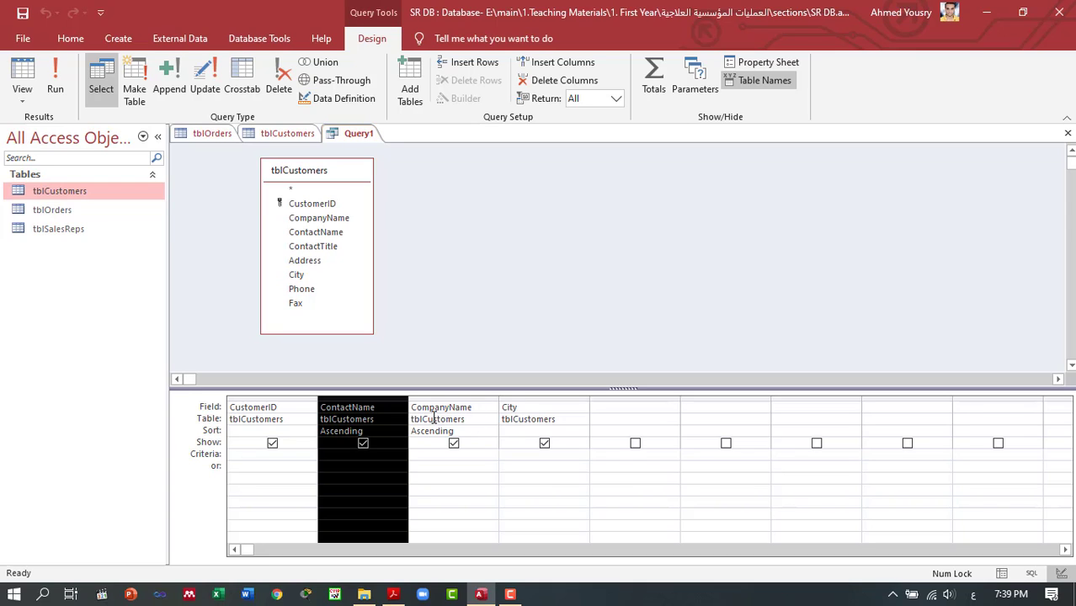
left_click(54, 89)
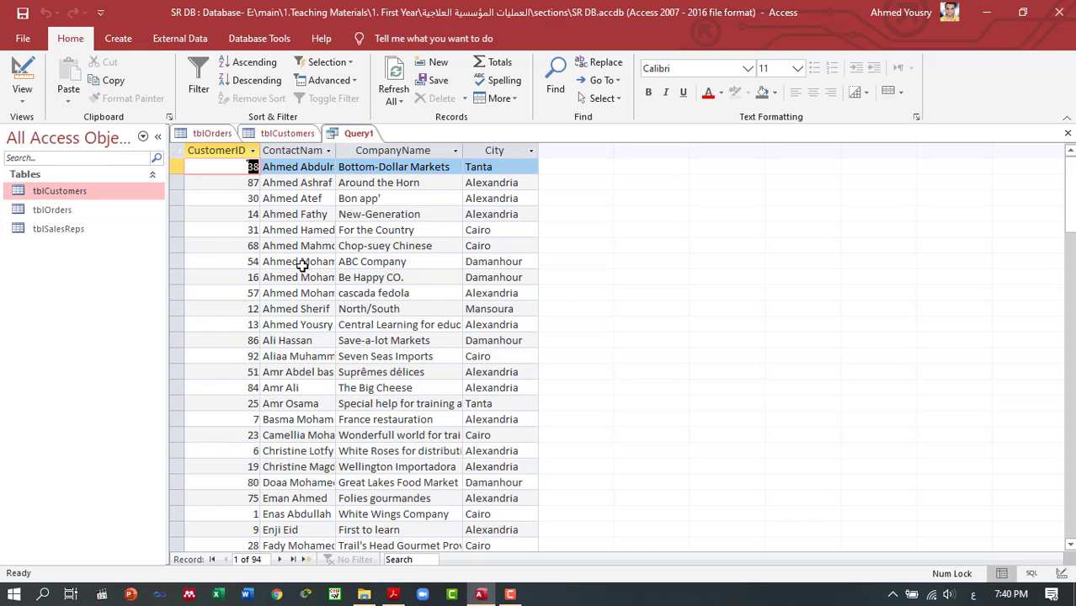
- Fit the ContactName column width to its contents and look through the sorted records
double_click(336, 150)
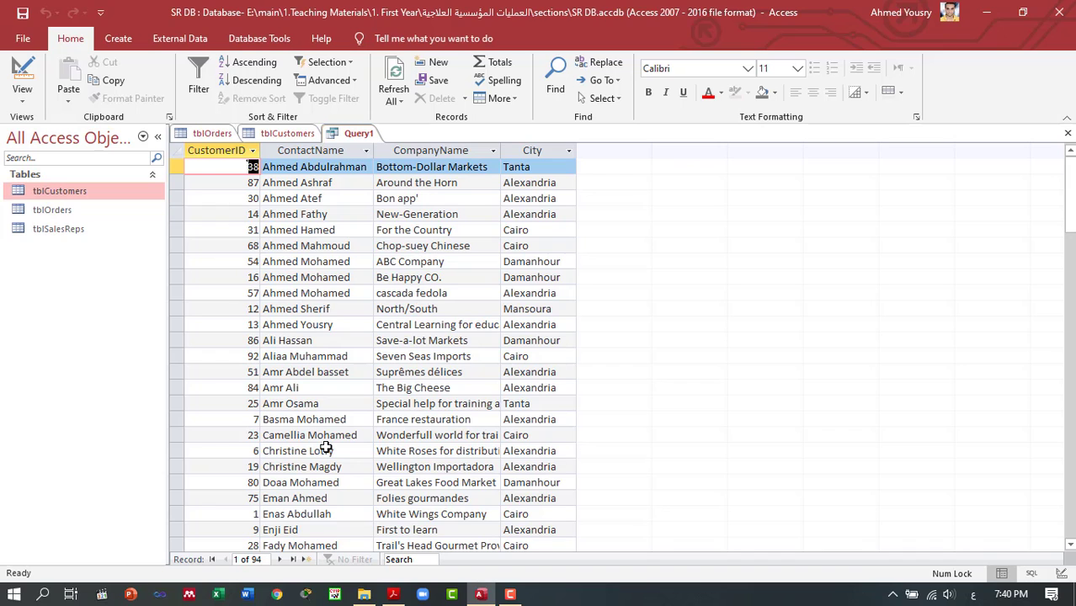
scroll(1070, 202, "down", 4)
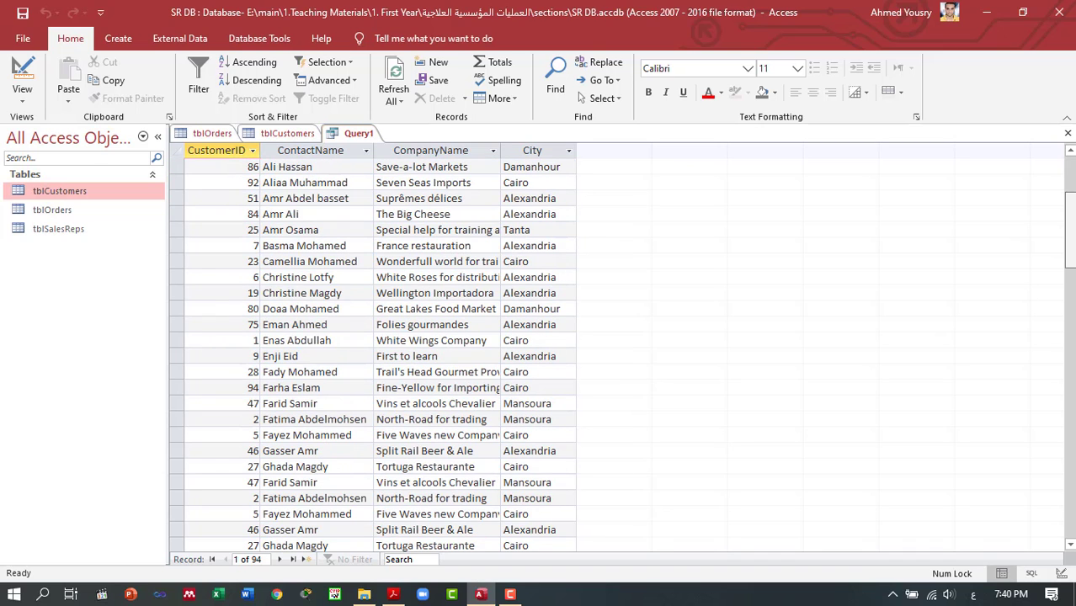
mouse_move(1070, 240)
left_mouse_down()
mouse_move(1070, 480)
mouse_move(1069, 219)
left_mouse_up()
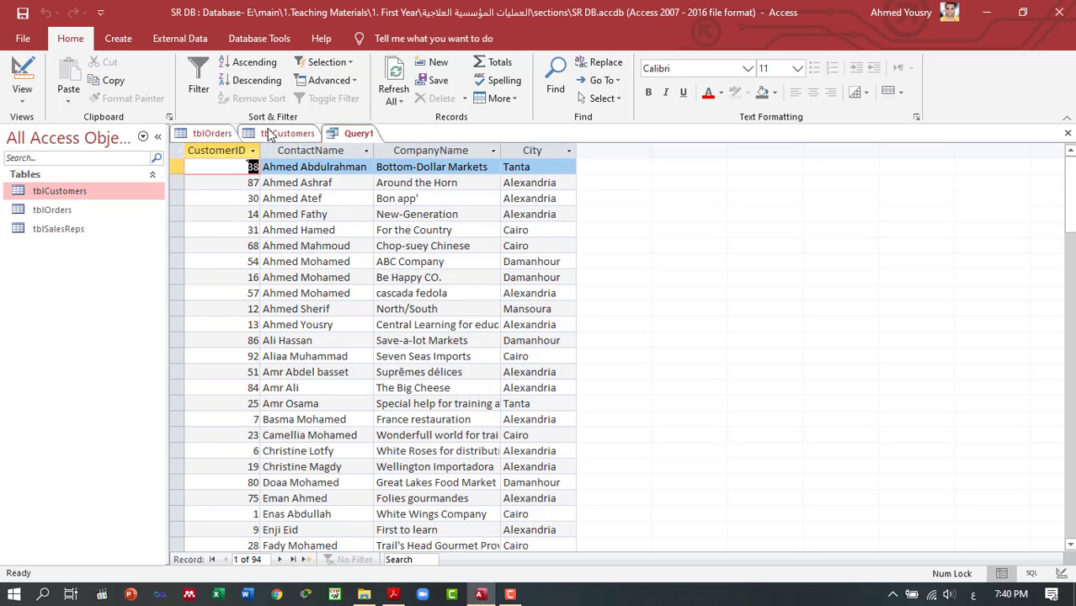
- Hide CustomerID from the query results, run the query to check, and show the field again in the design
left_click(13, 73)
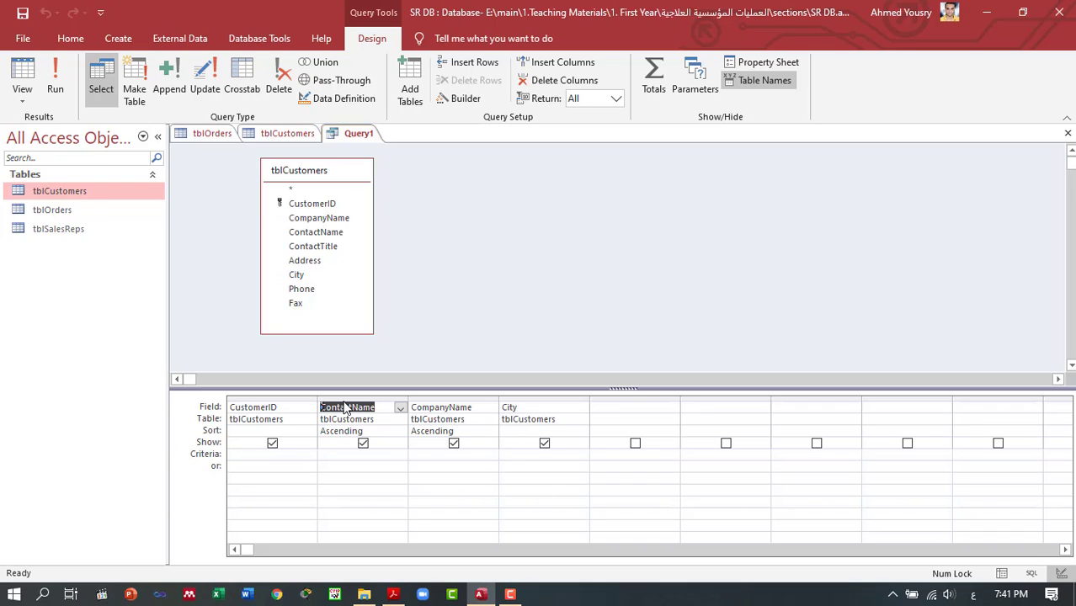
left_click(273, 445)
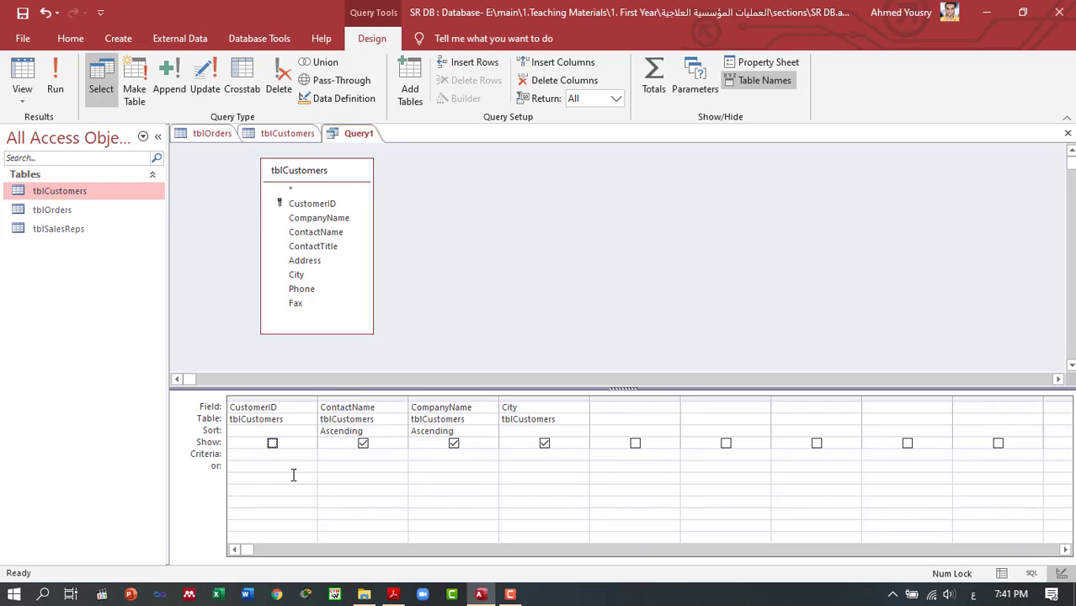
left_click(55, 80)
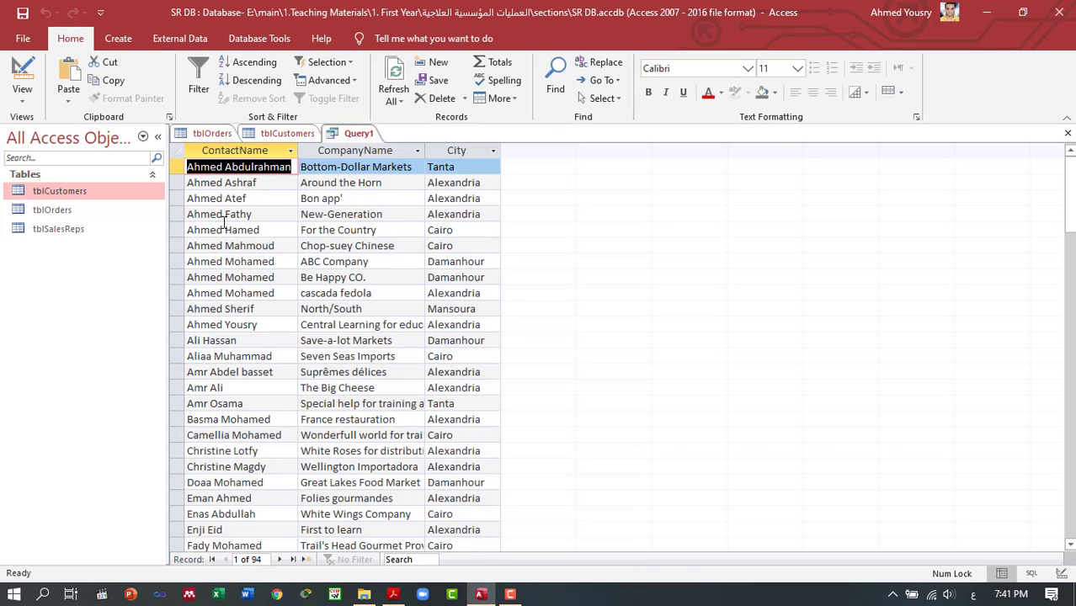
left_click(25, 76)
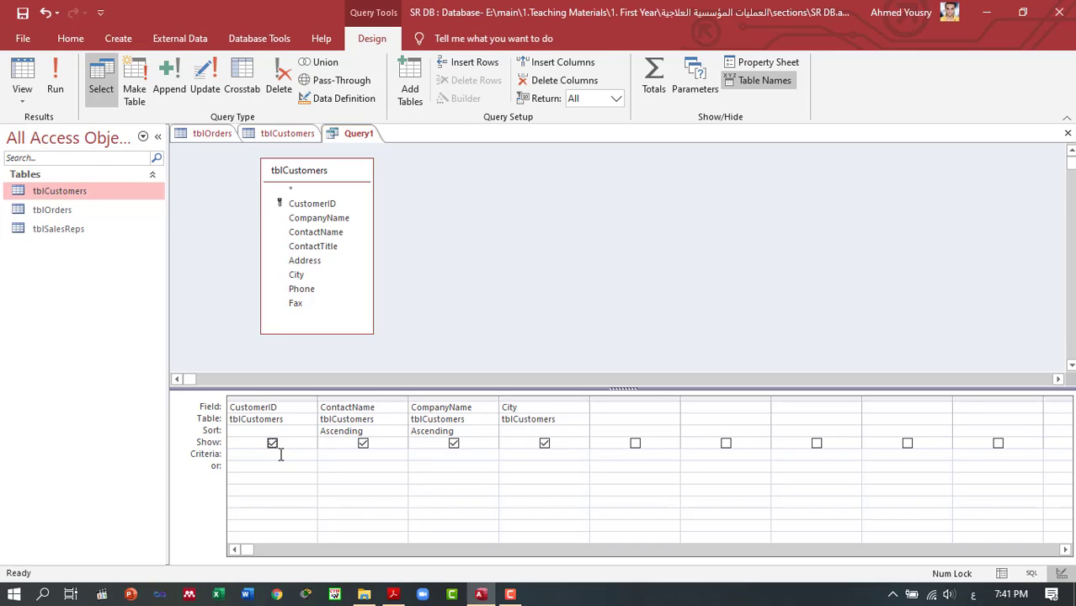
- Enter a first name as the criterion for ContactName and run the query
left_click(281, 454)
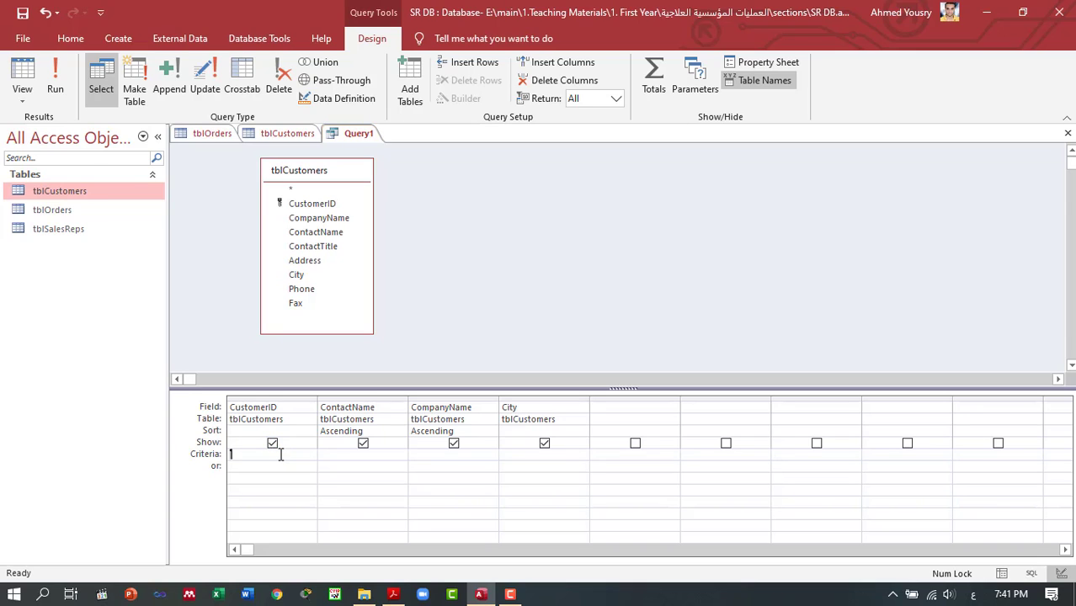
left_click(367, 455)
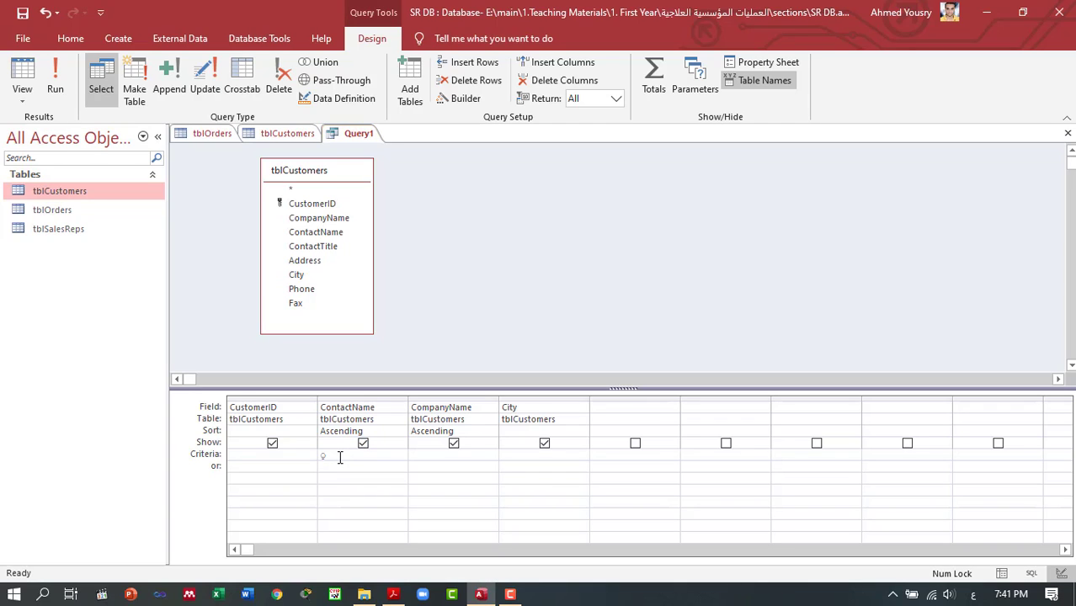
key("alt+shift")
type("Ahmed")
left_click(57, 87)
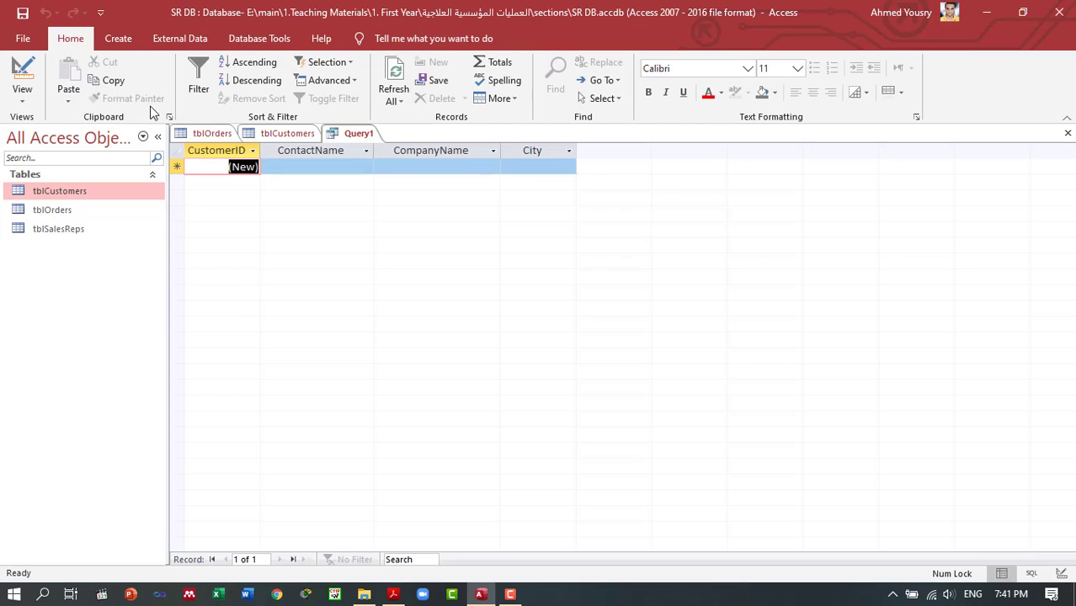
- Open tblCustomers to examine its records and its field definitions in Design View, and return to the query
double_click(61, 195)
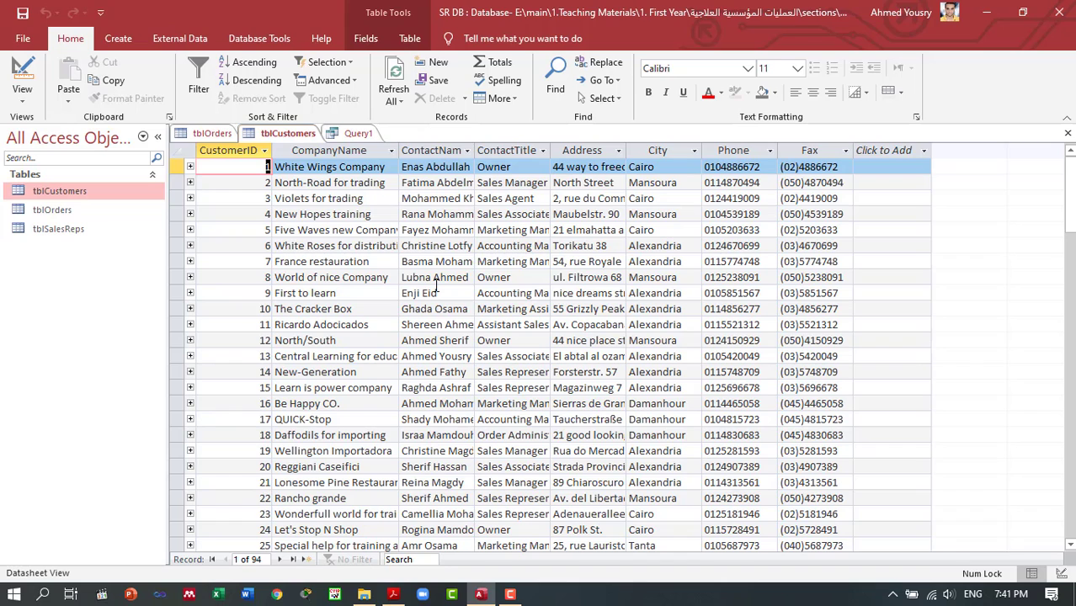
left_click(23, 75)
left_click(515, 355)
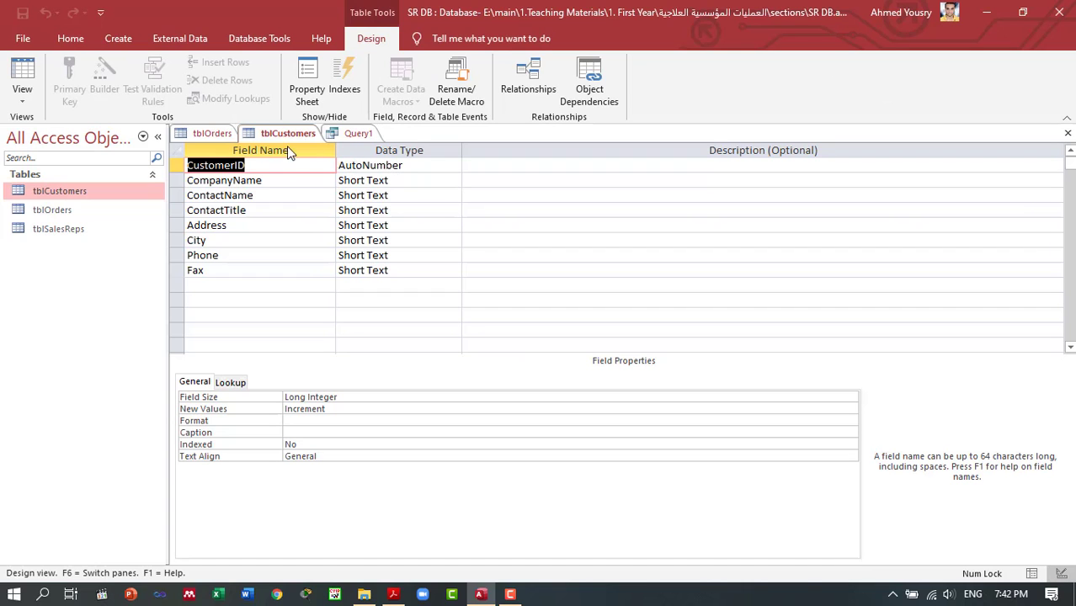
left_click(355, 133)
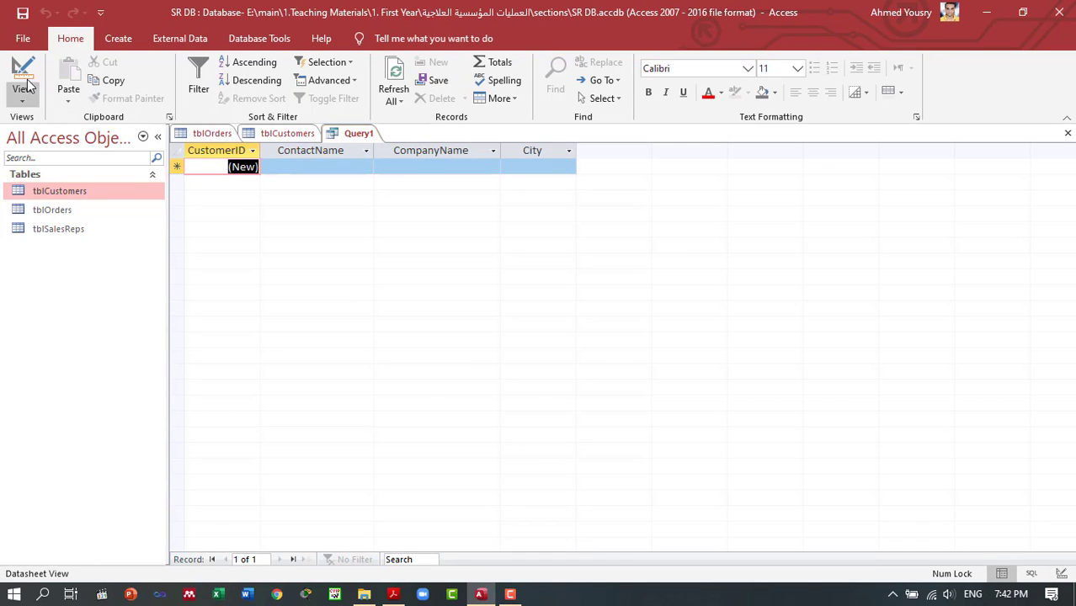
- Clear the ContactName criterion, set the City criterion to Cairo, and run the query
left_click(23, 81)
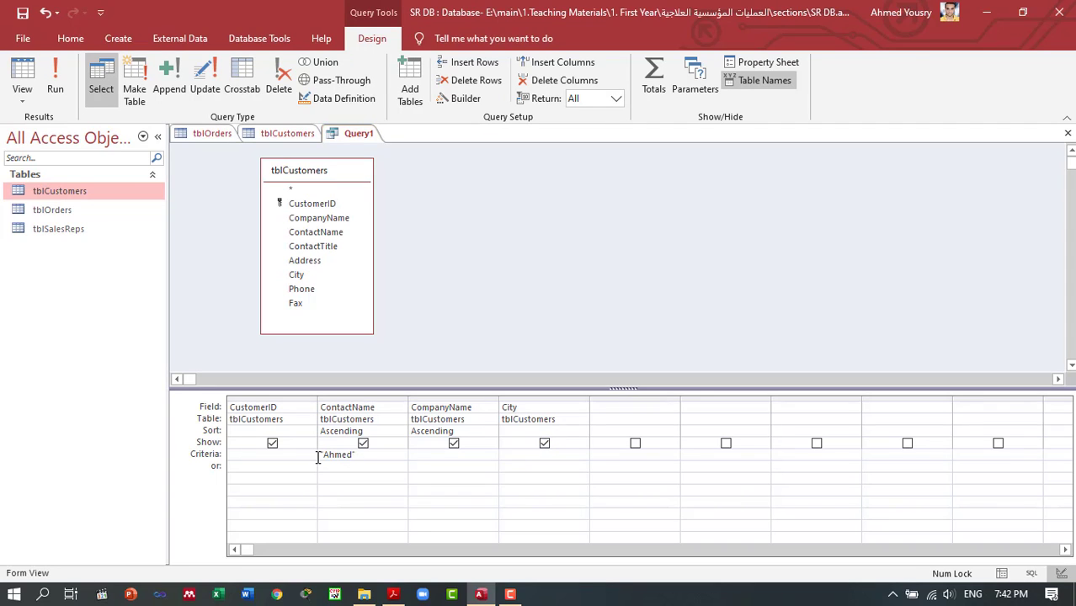
key("Escape")
left_click(533, 459)
type("Cairo")
left_click(55, 76)
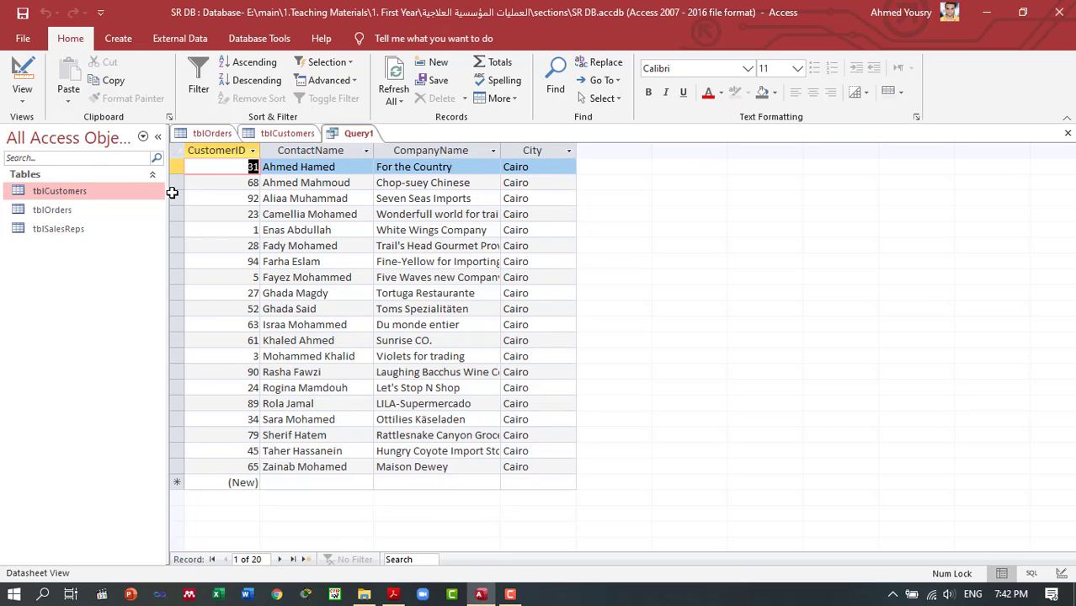
- Add Alexandria as an alternative (or) criterion for City, run the query and review the records to the end
left_click(20, 82)
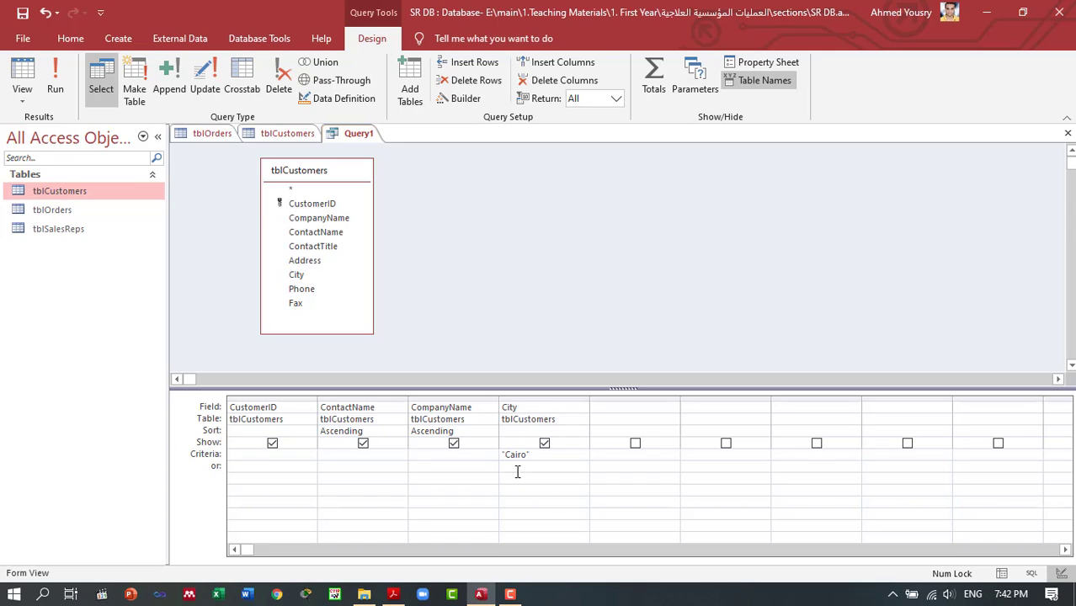
type("Alexandra")
key("BackSpace")
type("ia")
left_click(56, 84)
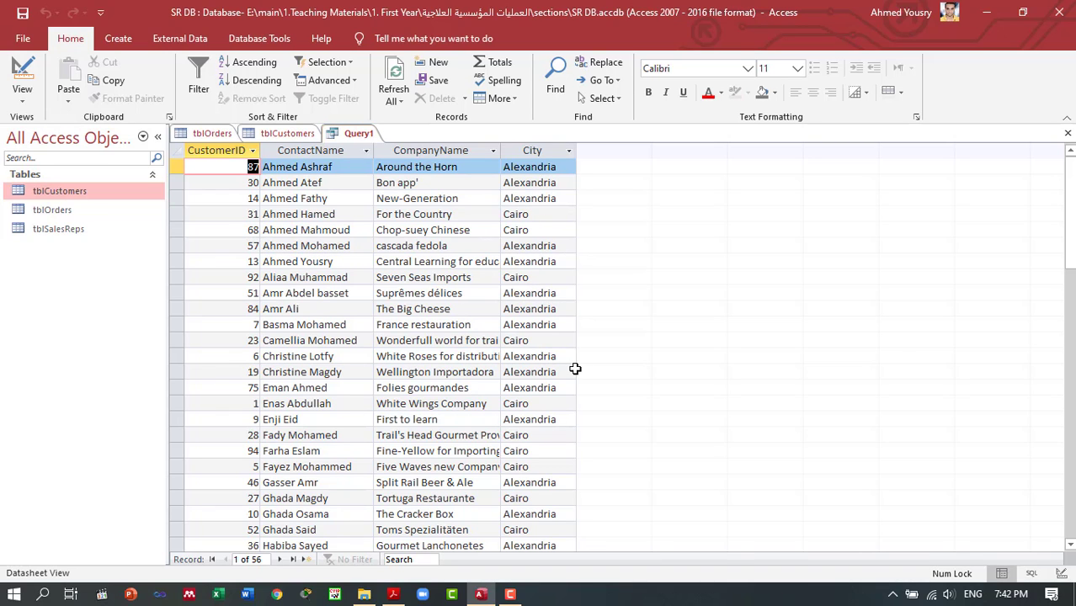
scroll(1027, 293, "down", 2)
scroll(522, 311, "down", 10)
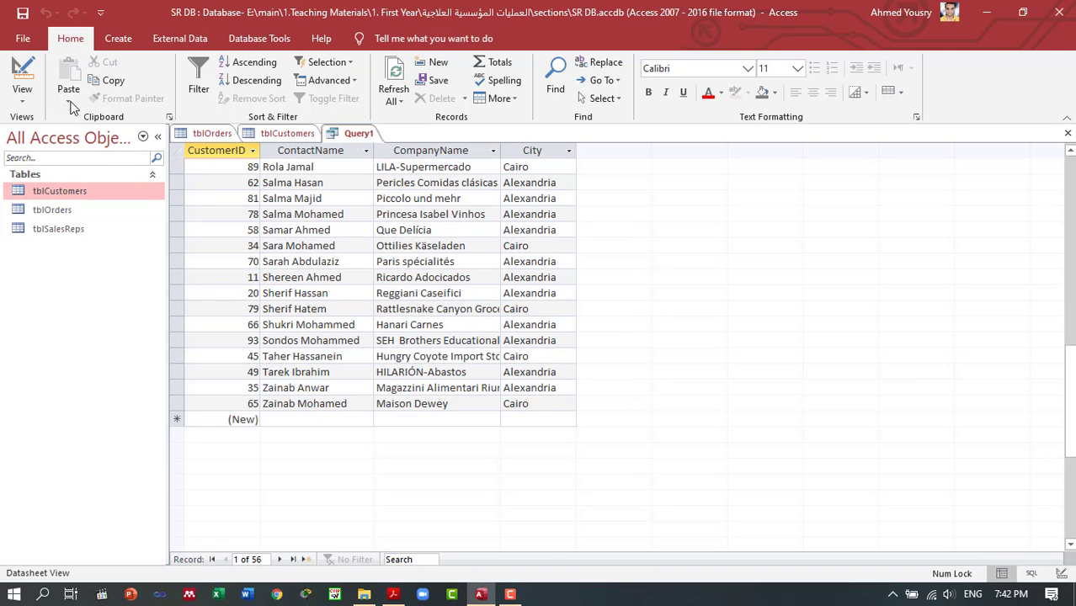
- Replace the two separate City criteria with a single In expression listing Cairo and Alexandria, and run the query
left_click(22, 80)
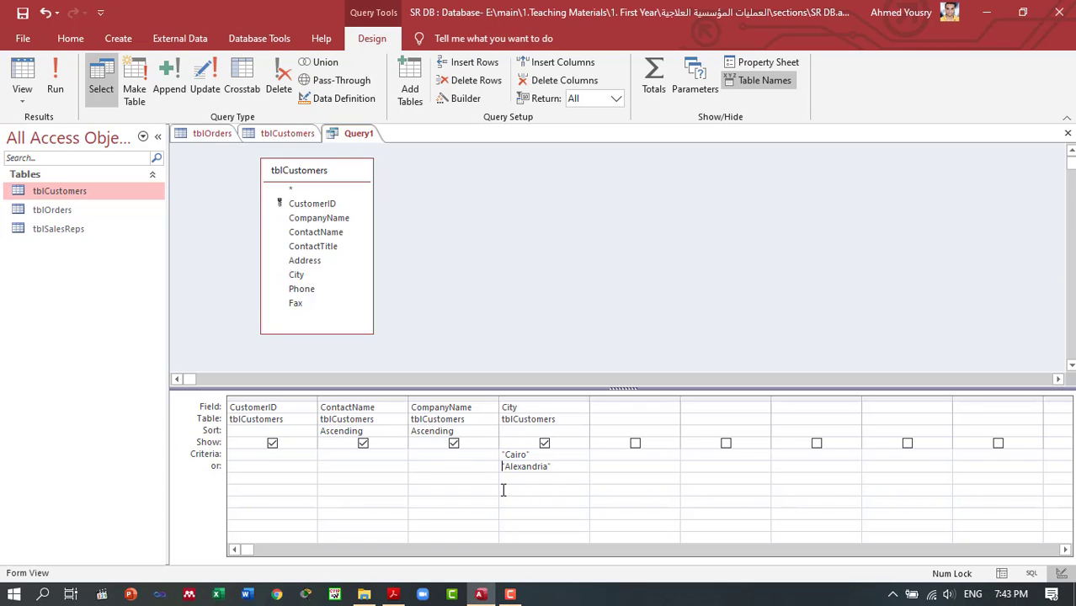
left_click(543, 454)
key("Home")
type("in (")
type("Alexandria")
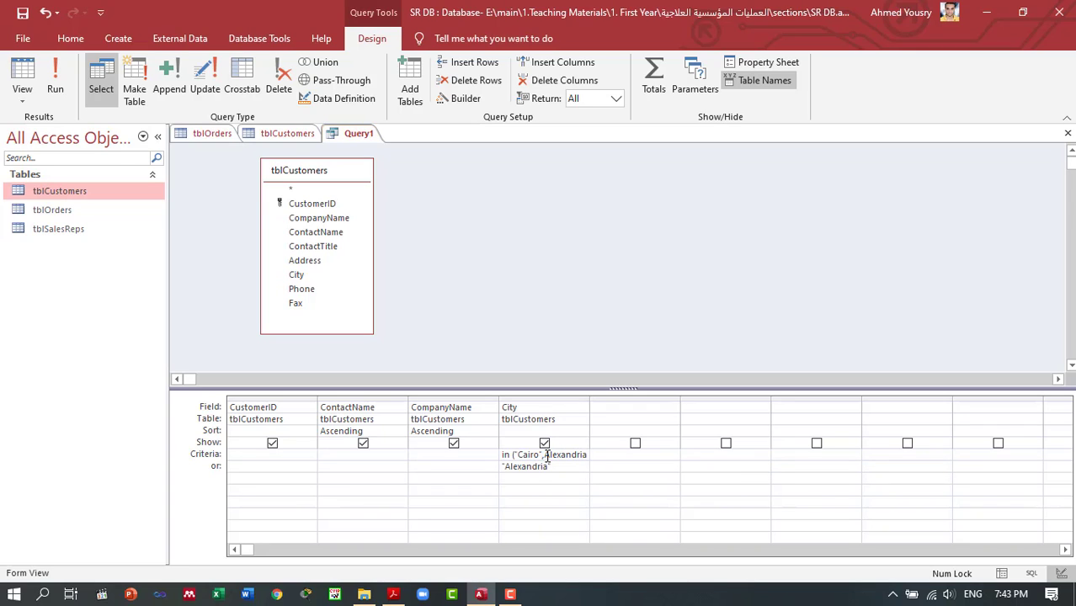
type(")")
left_click(501, 468)
key("Delete")
left_click(54, 84)
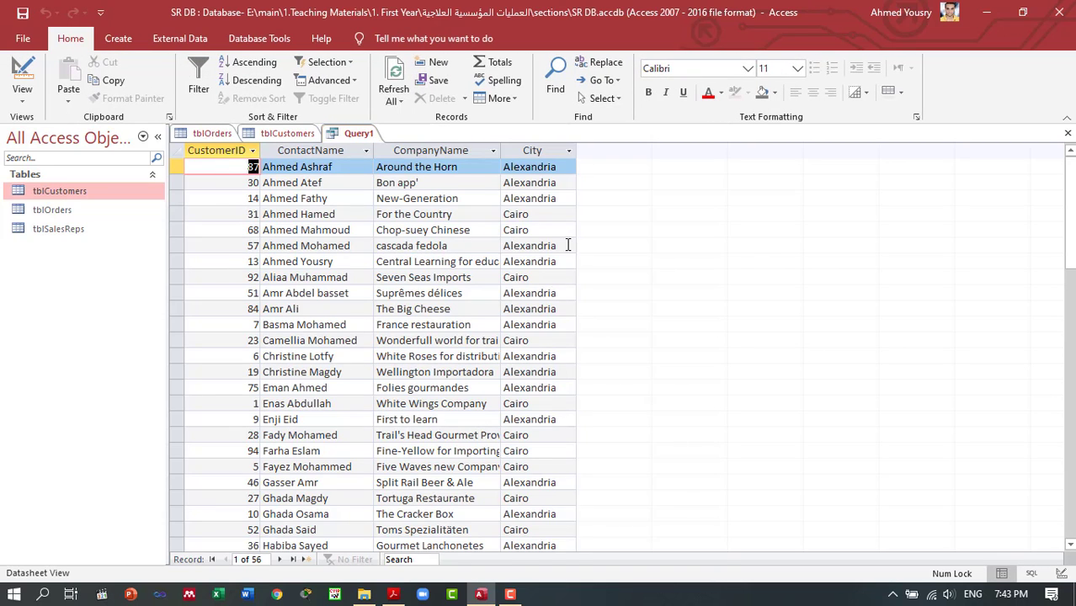
- Negate the City criterion by putting Not before the In expression for Cairo and Alexandria, run the query and review the records
left_click(21, 75)
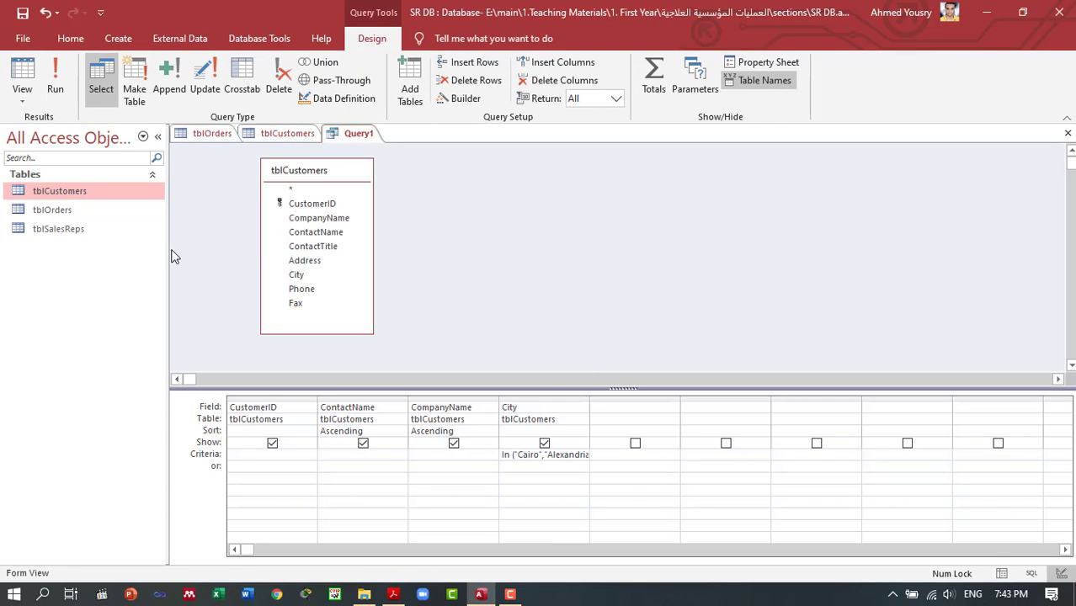
left_click(561, 466)
type("Not")
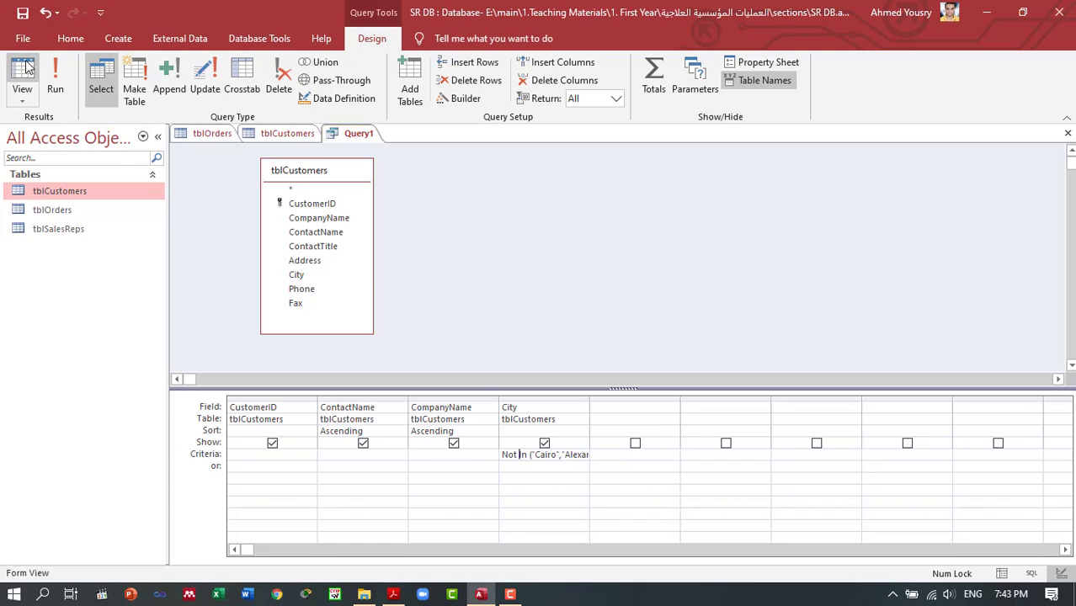
left_click(55, 80)
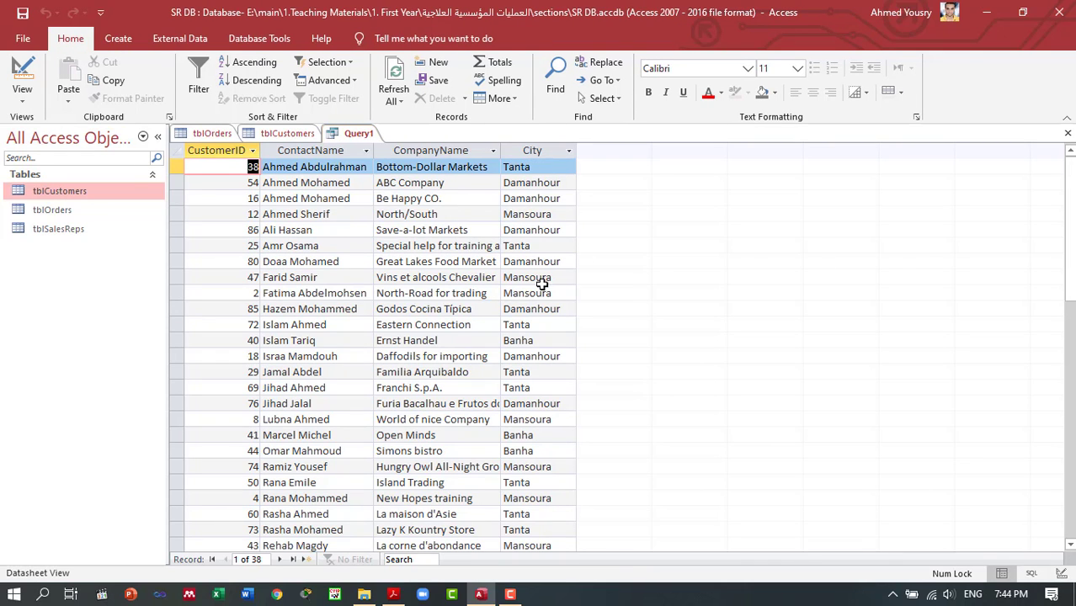
left_click_drag(1070, 271, 1068, 244)
- Return the query to Design View, save it as qryCustomerInformation, and close it
left_click(23, 74)
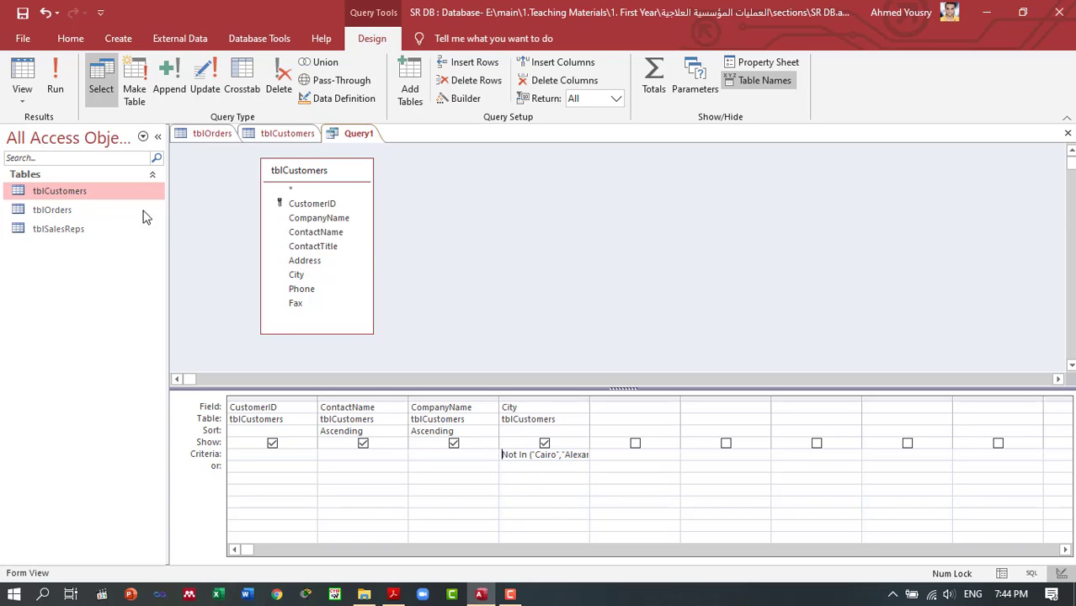
right_click(358, 135)
left_click(392, 144)
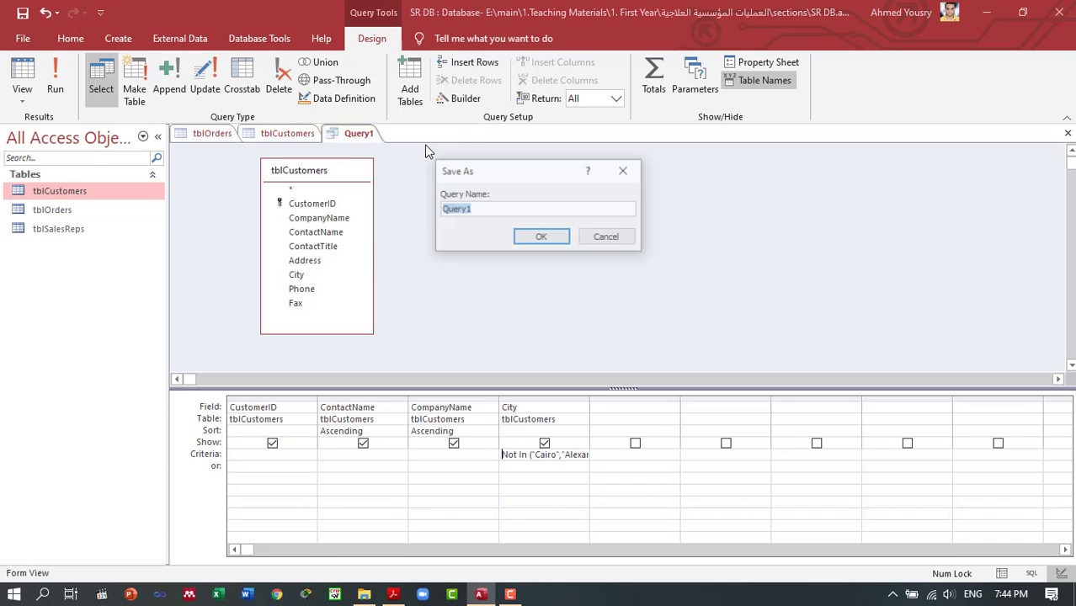
type("qry")
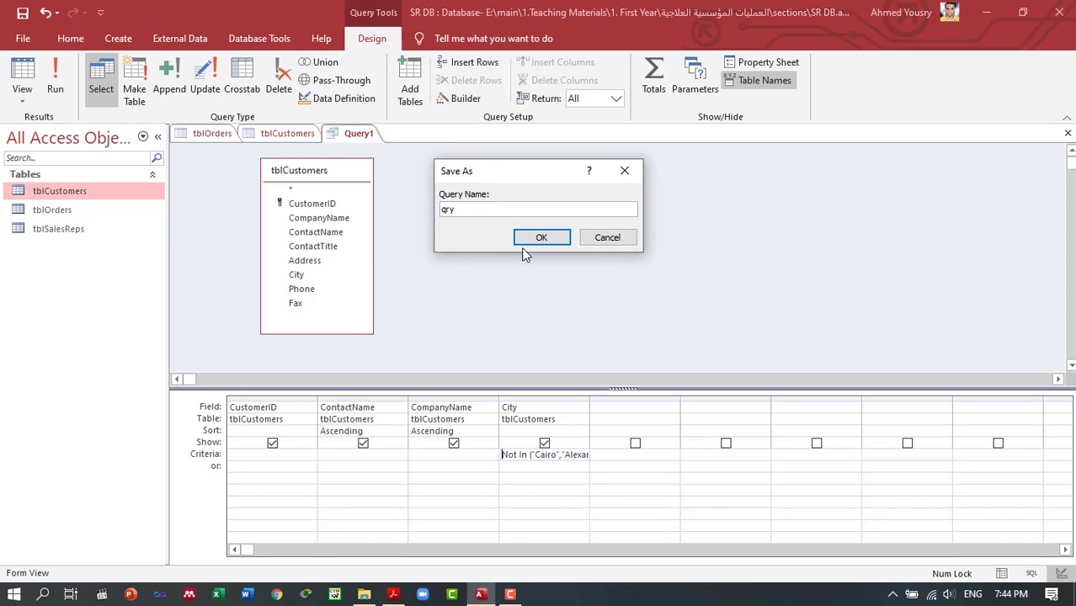
type("CustomerInformation")
key("Return")
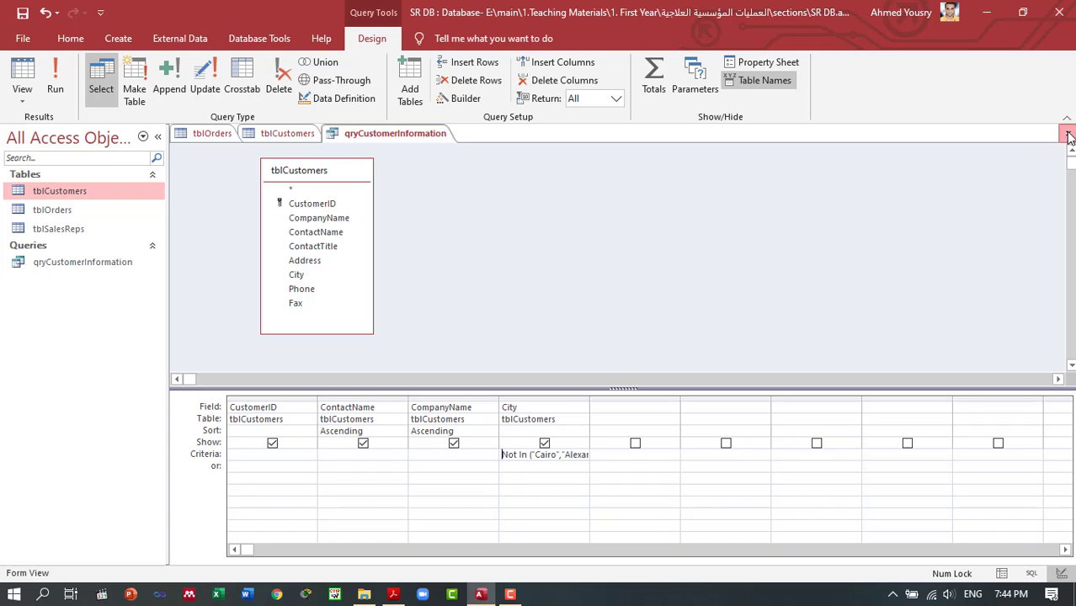
key("ctrl+w")
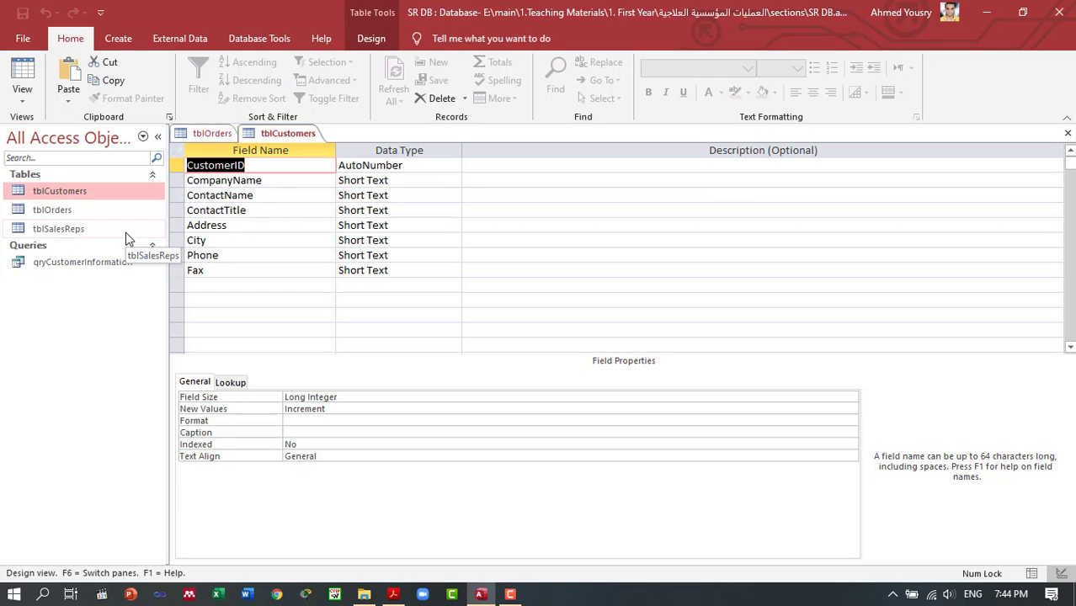
- Create a new query in Design View with the tblOrders and tblSalesReps tables
left_click(118, 39)
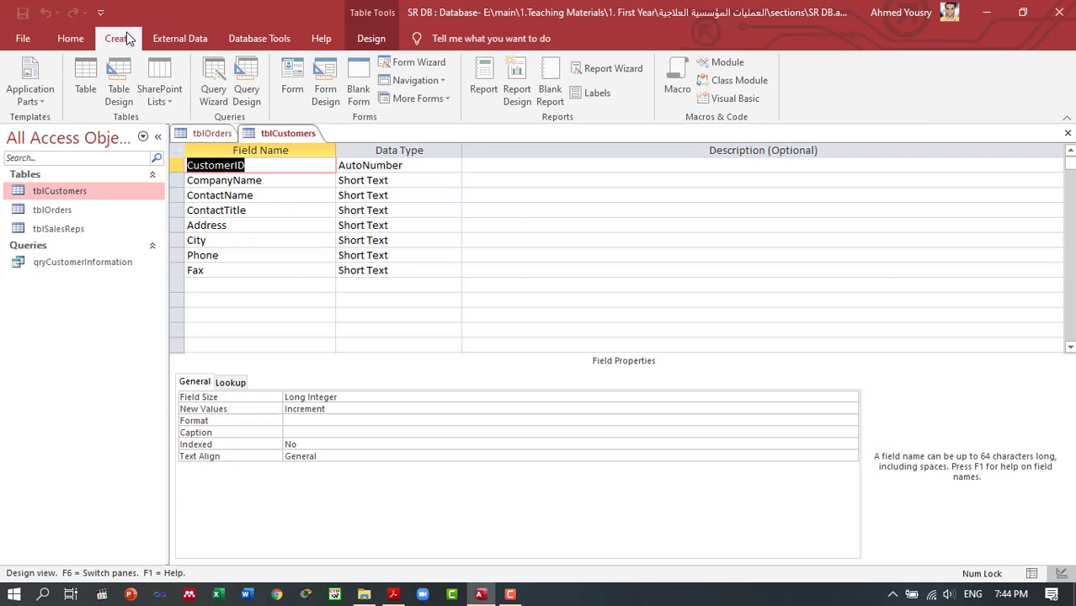
left_click(249, 95)
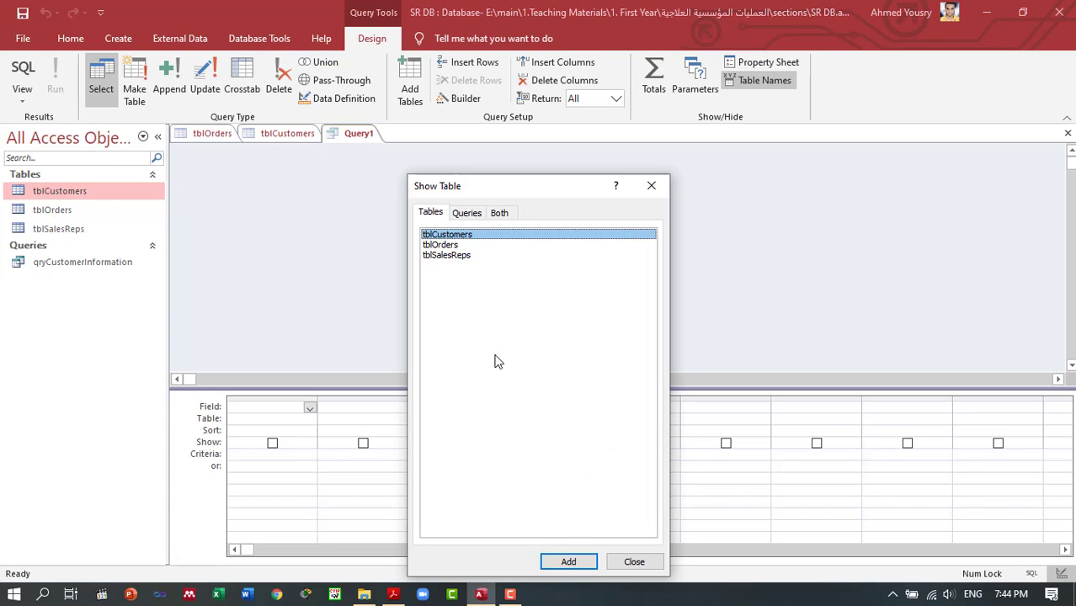
key("Down")
key("Down")
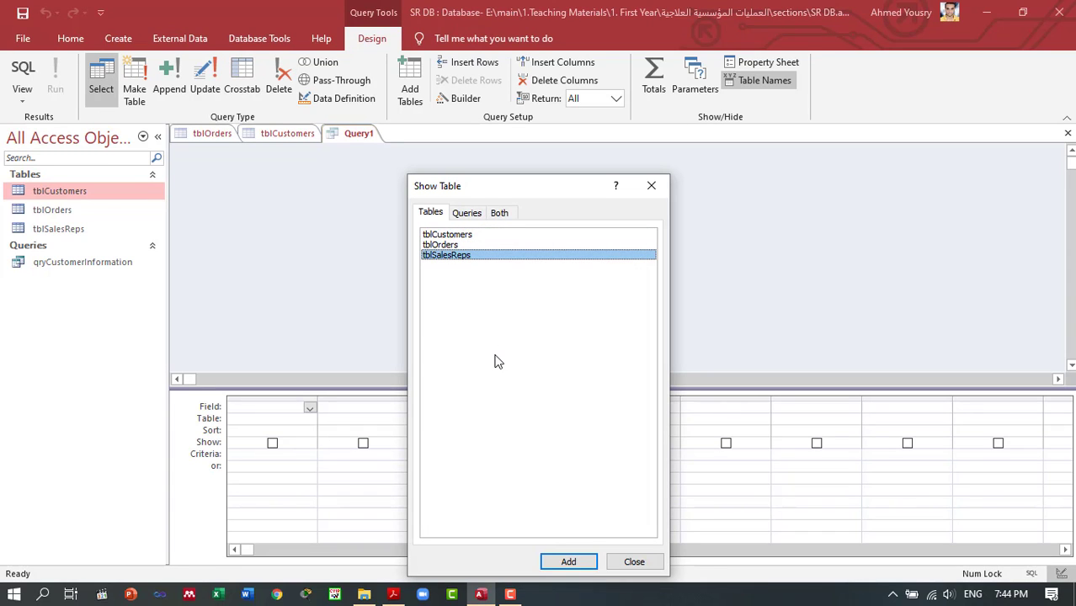
key("shift+Up")
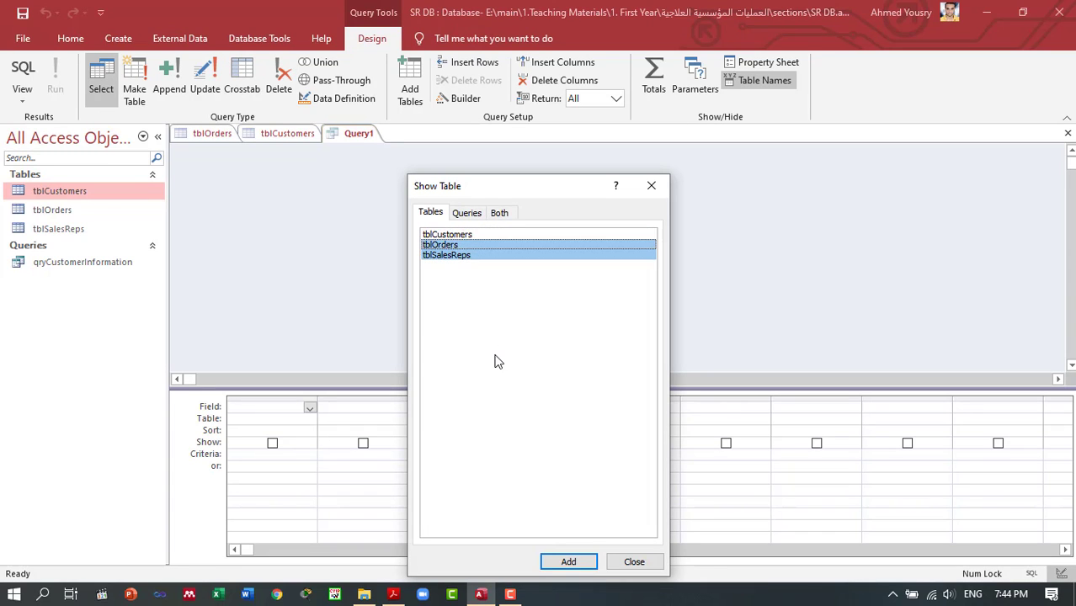
left_click(575, 563)
left_click(634, 562)
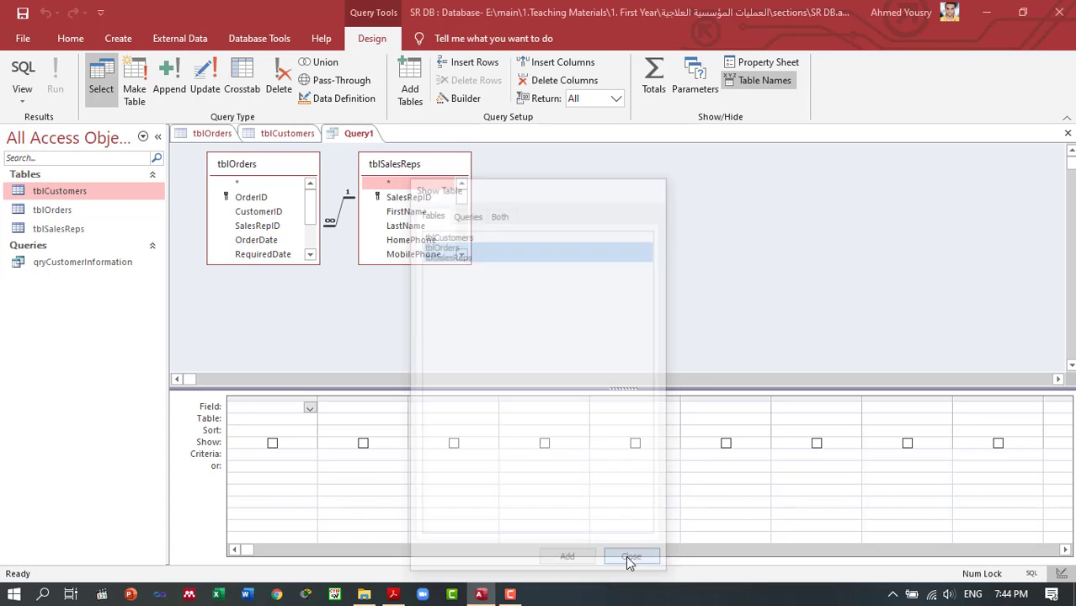
- Move the tblSalesReps field list farther from tblOrders and enlarge its height to show more fields
left_click_drag(434, 164, 500, 167)
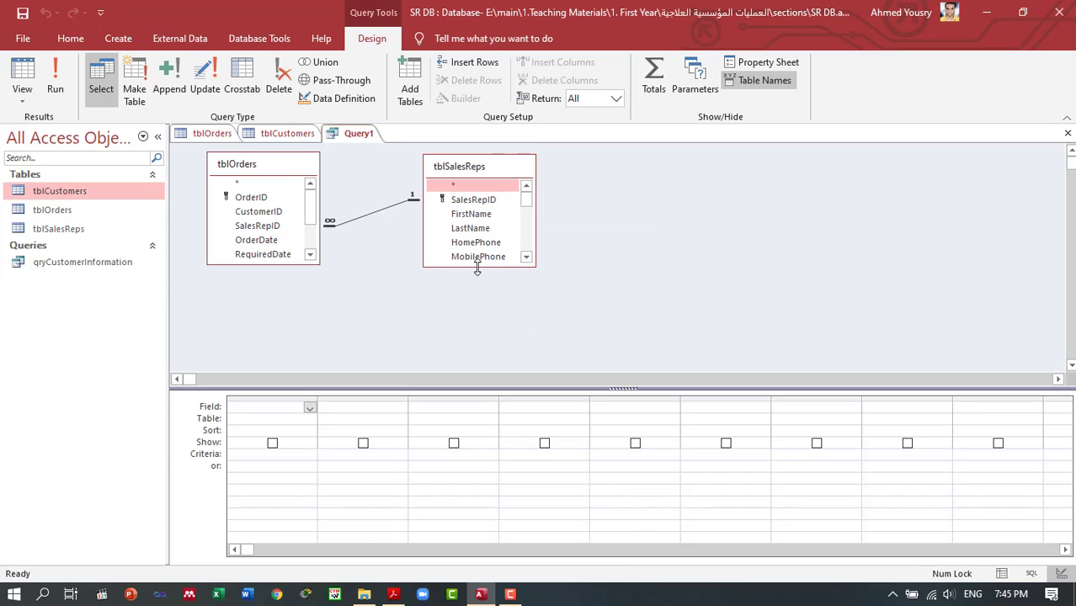
left_click_drag(476, 265, 481, 368)
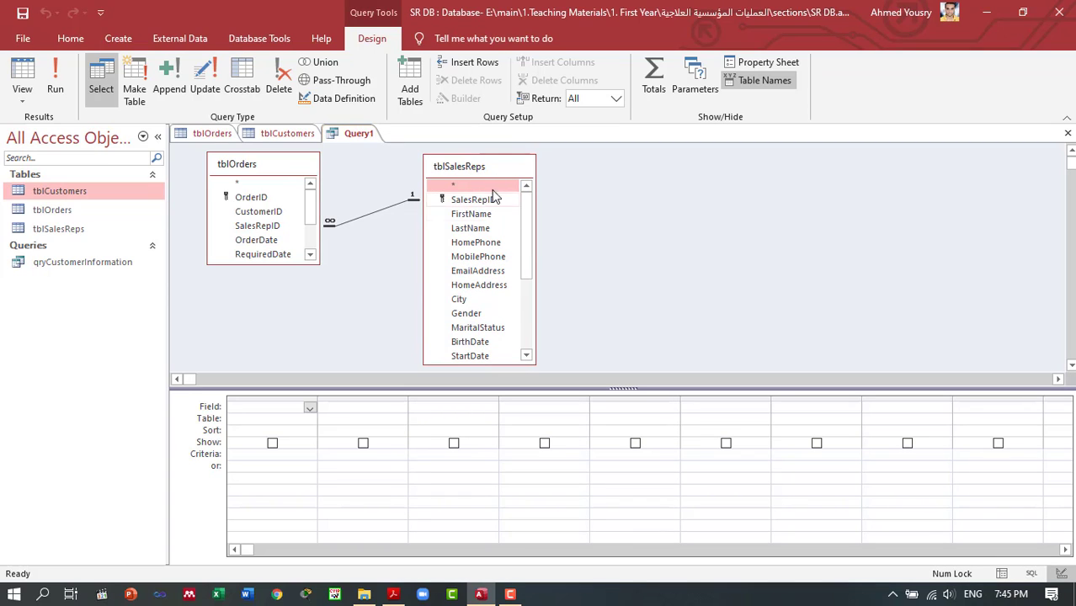
left_click_drag(494, 154, 495, 141)
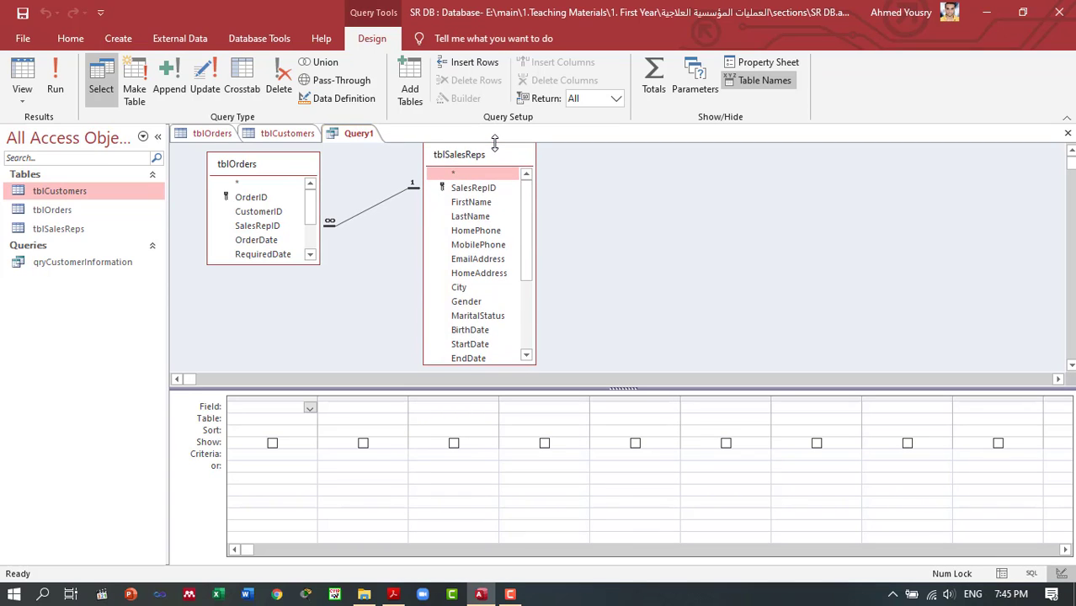
- Add the SalesRepID and OrderID fields from tblOrders as the first two query columns
double_click(259, 211)
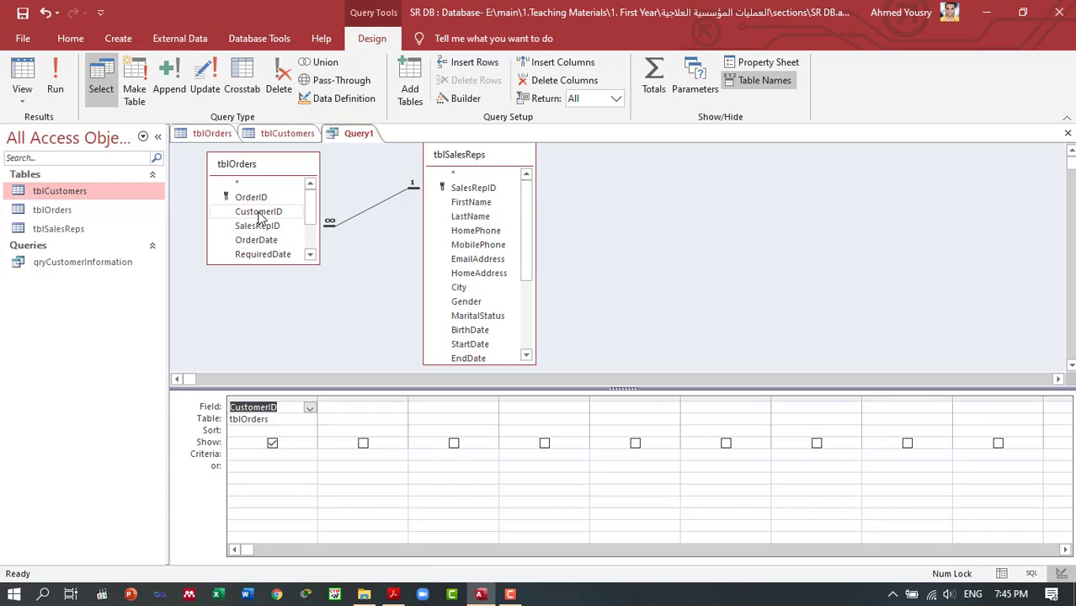
left_click(309, 408)
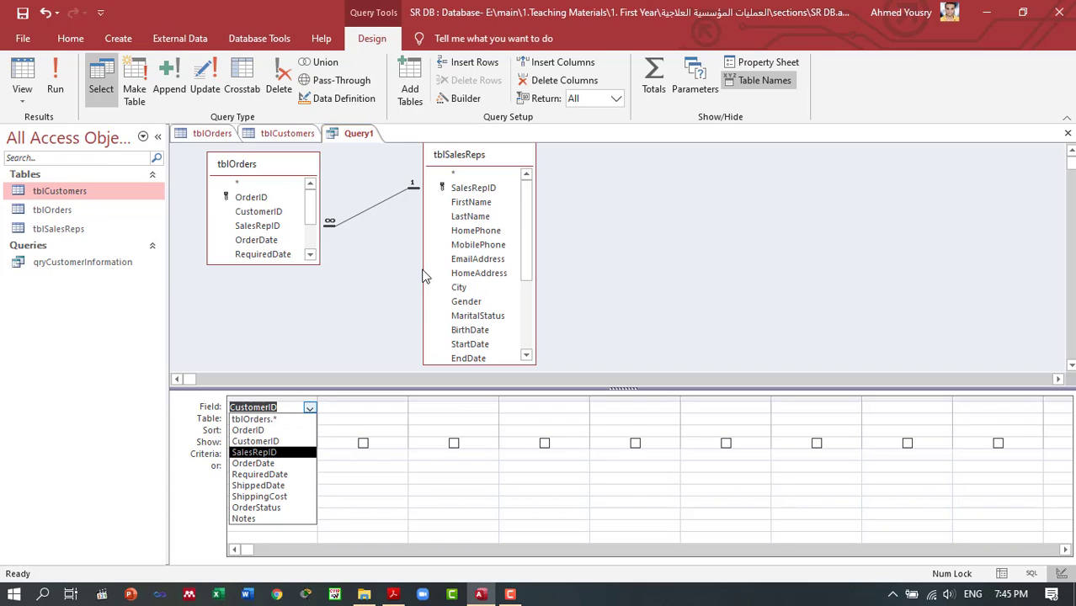
key("Return")
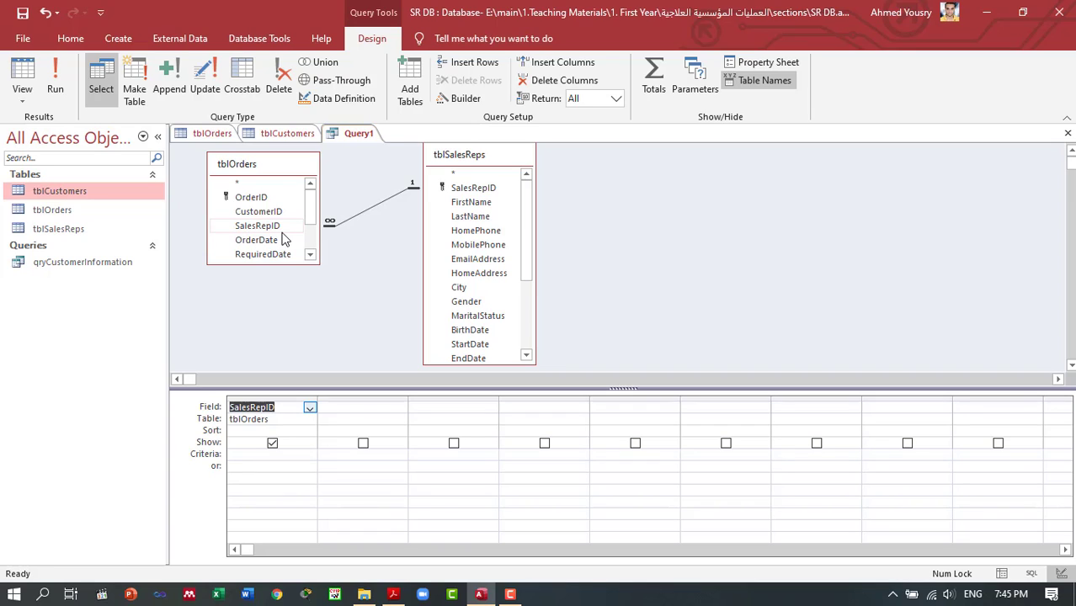
double_click(253, 199)
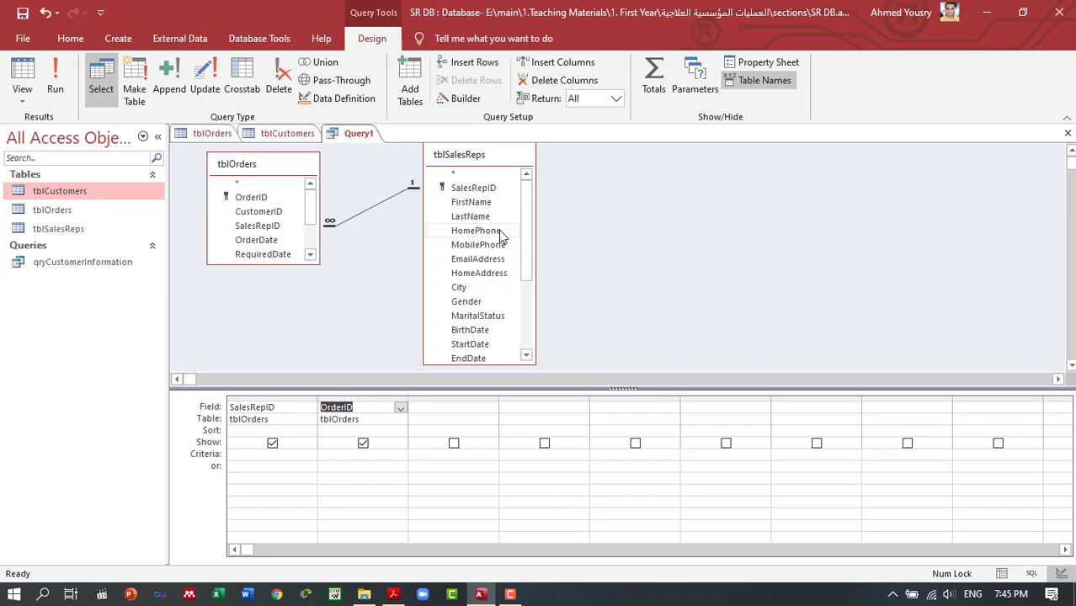
- Add the FirstName, StartDate and PartTime? fields from tblSalesReps to the query
double_click(486, 204)
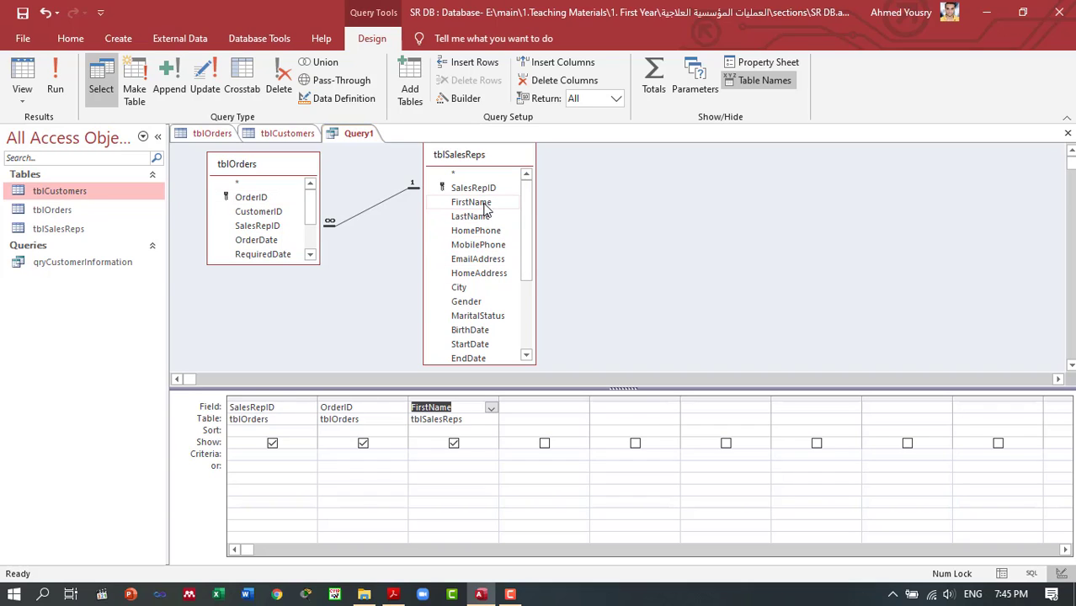
left_click_drag(521, 252, 533, 306)
double_click(471, 249)
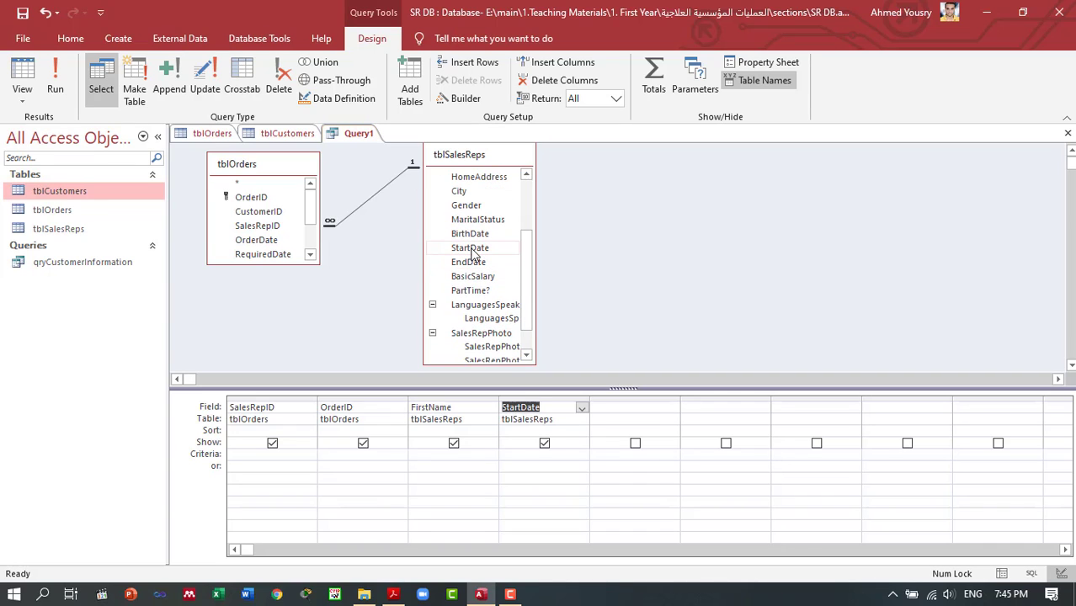
left_click_drag(521, 274, 531, 299)
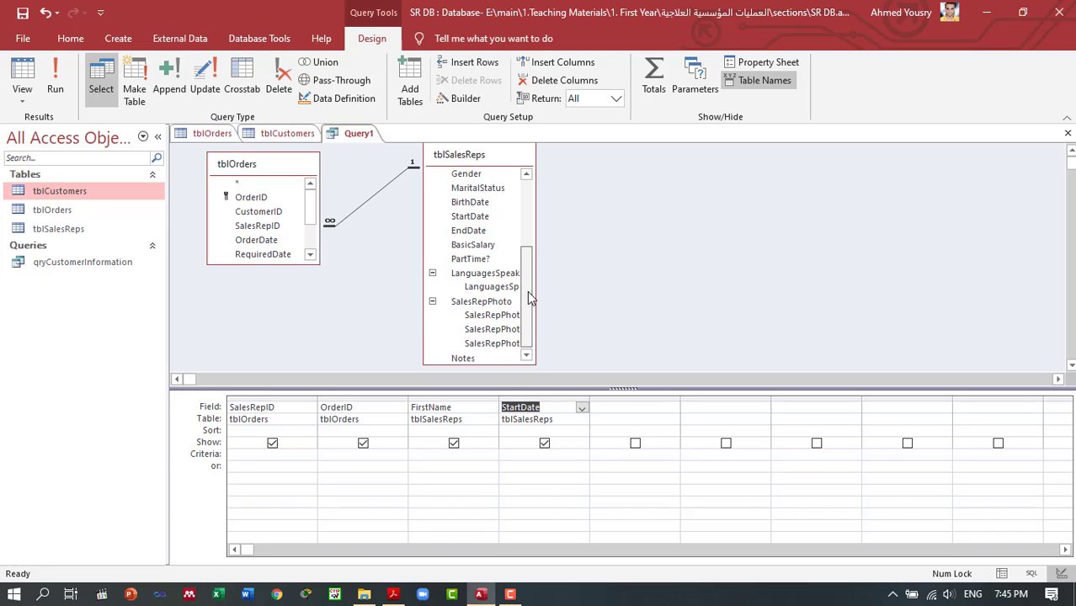
double_click(476, 260)
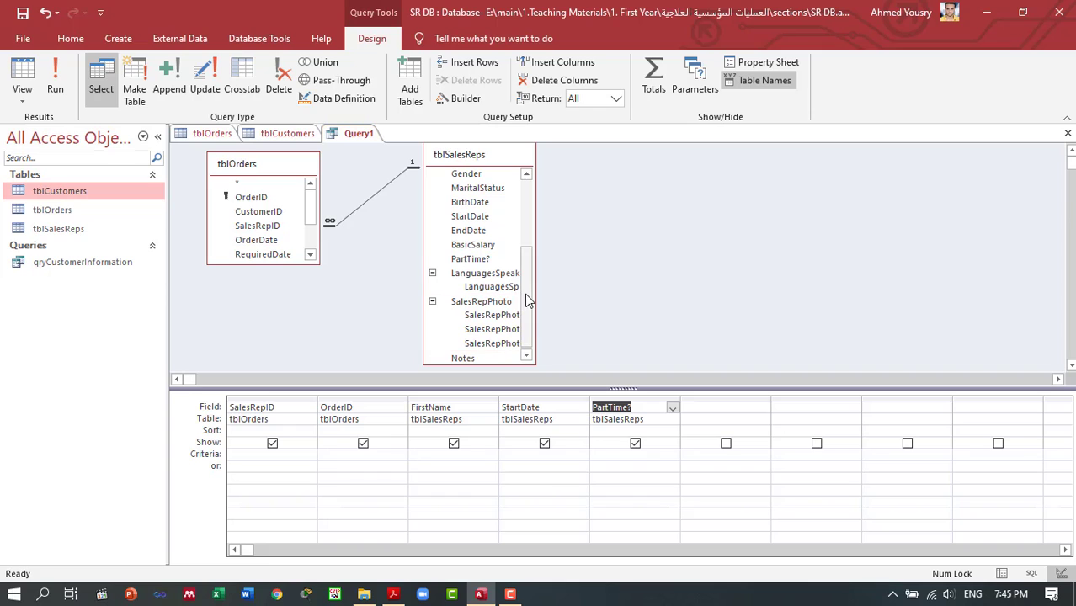
left_click_drag(530, 326, 532, 260)
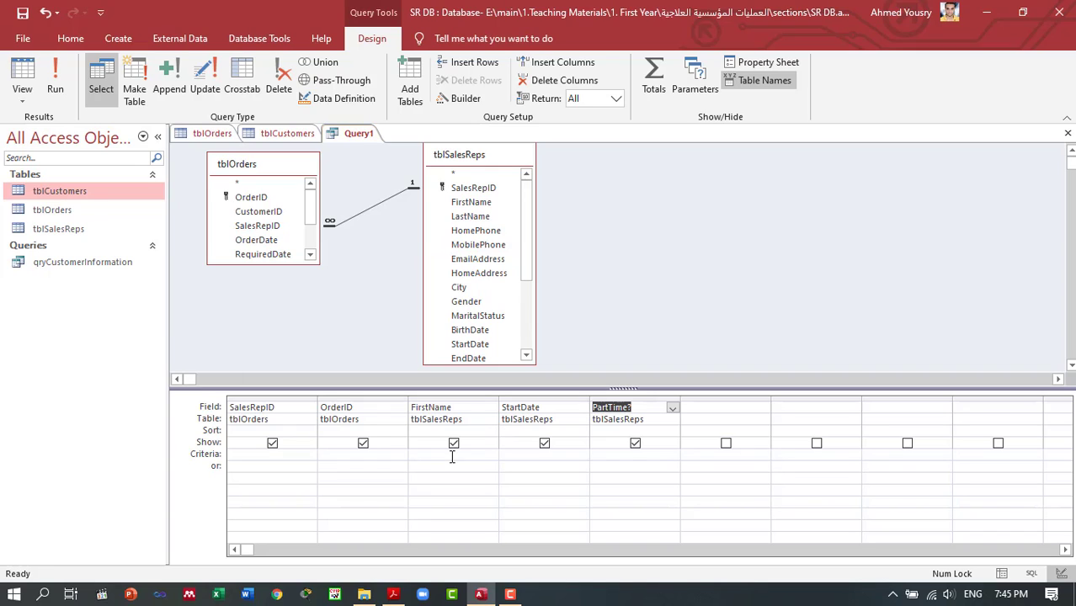
- Run the query without criteria and review the StartDate values in its records
left_click(532, 454)
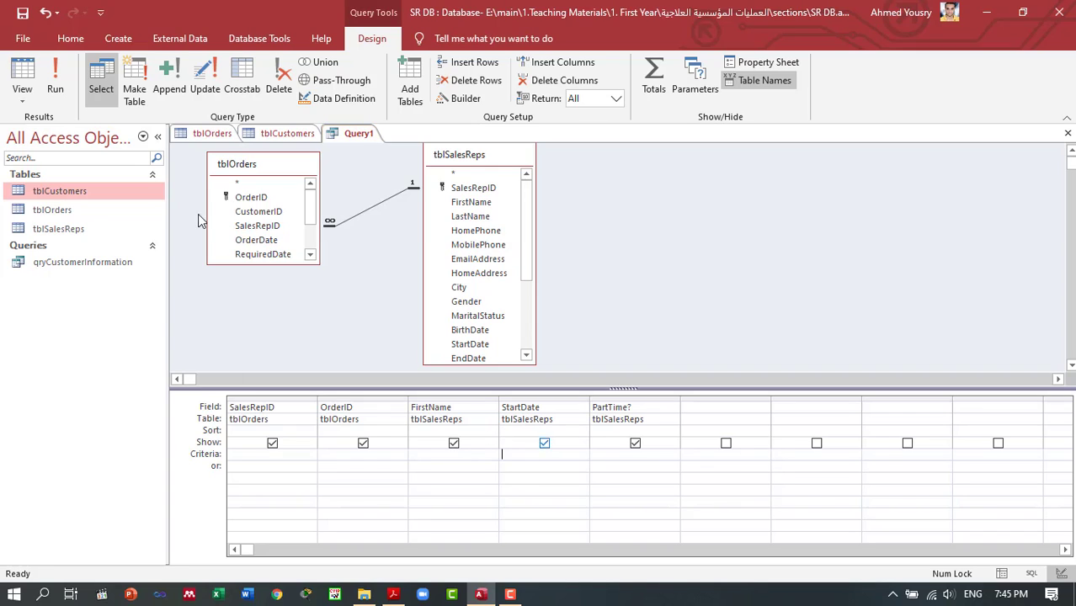
left_click(55, 87)
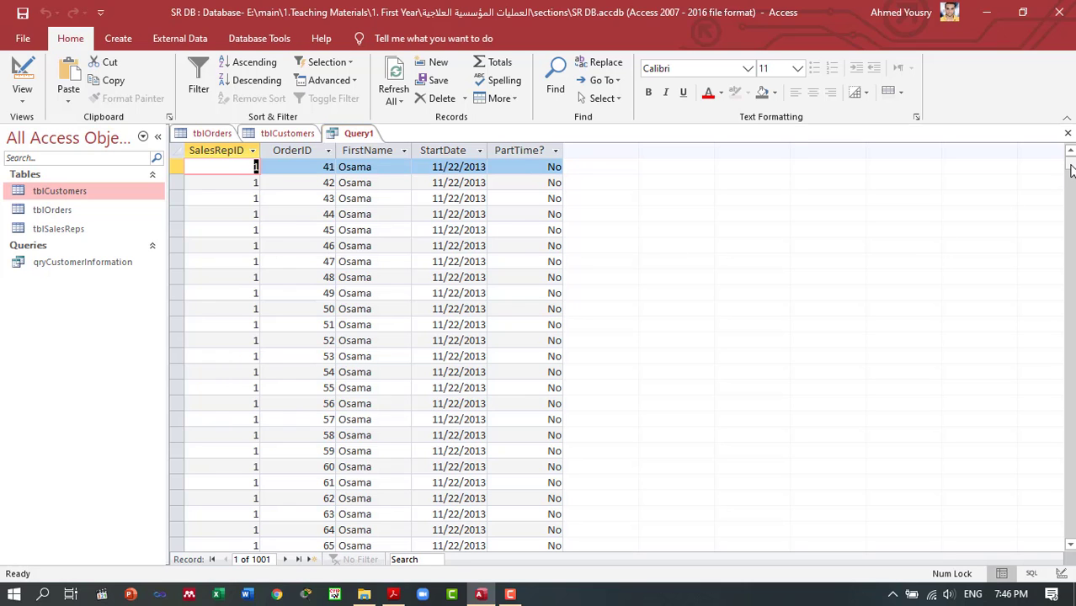
mouse_move(1069, 165)
left_mouse_down()
mouse_move(1070, 269)
mouse_move(1069, 168)
left_mouse_up()
- Set the StartDate criterion to 1/1/2010, run the query and review the records to the end
left_click(34, 80)
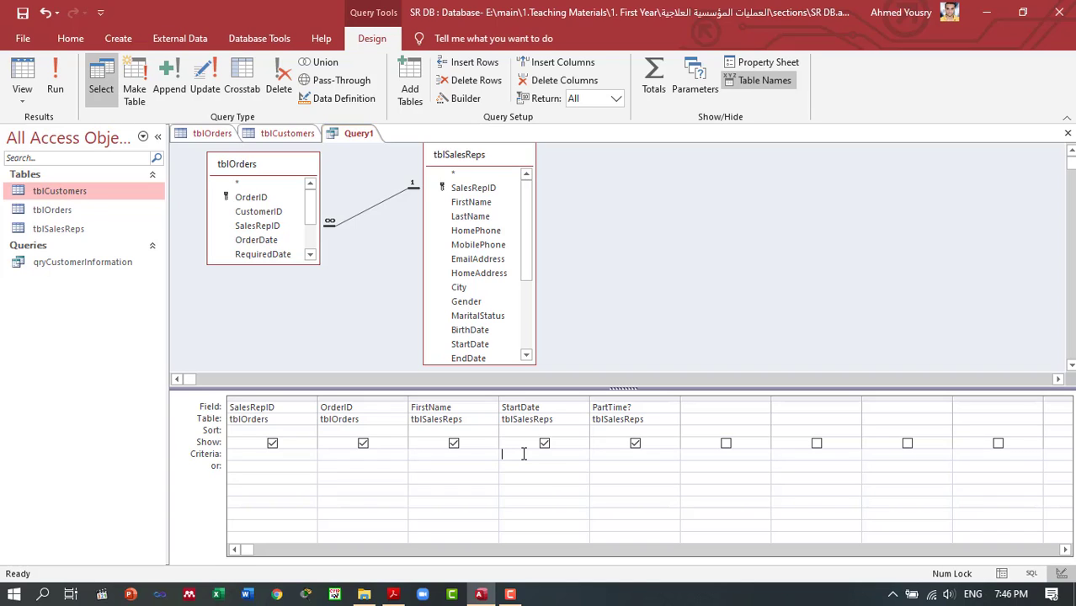
type("1/1/2010")
left_click(58, 80)
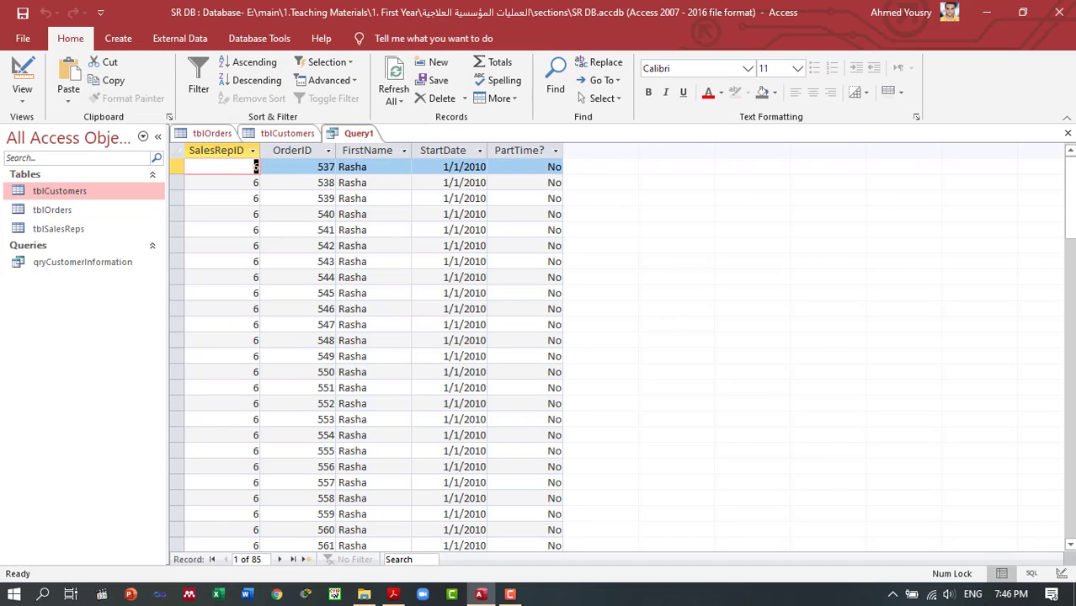
left_click_drag(1067, 202, 1068, 408)
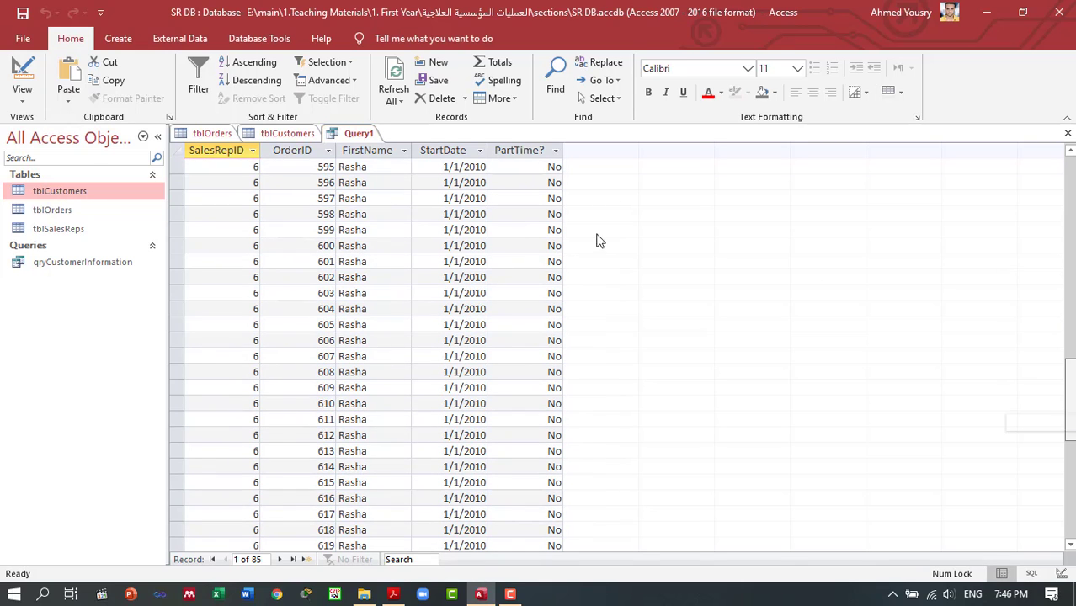
- Replace the StartDate criterion with Between 1/1/2010 and 30/12/2010, and run the query
left_click(22, 84)
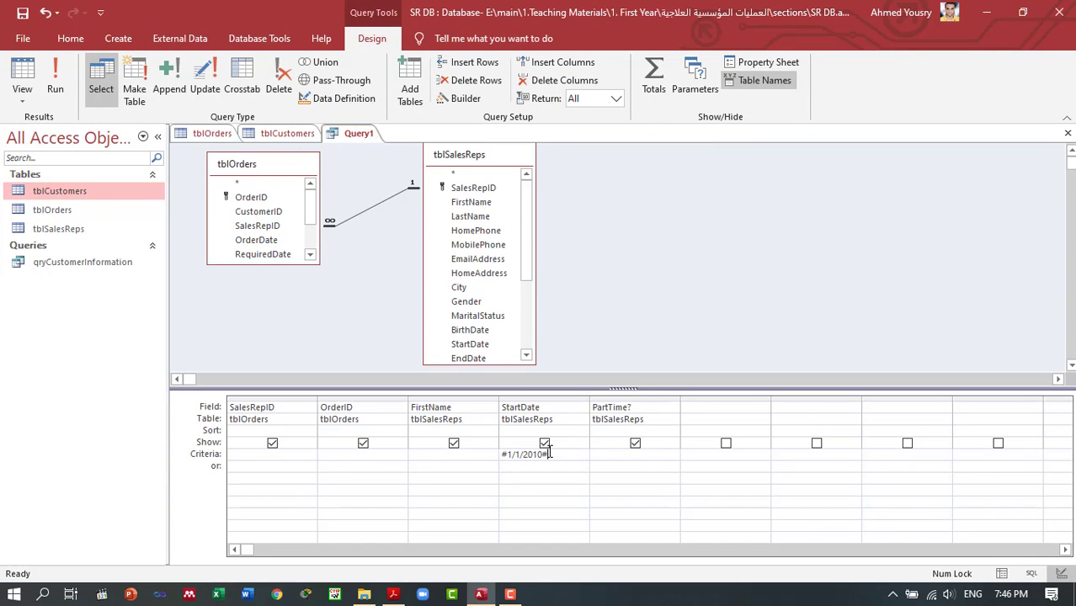
left_click_drag(548, 454, 475, 452)
key("Delete")
type("Be")
type("tween ")
type("1/1/2010")
type(" and ")
type("30")
type("/12")
type("/2010")
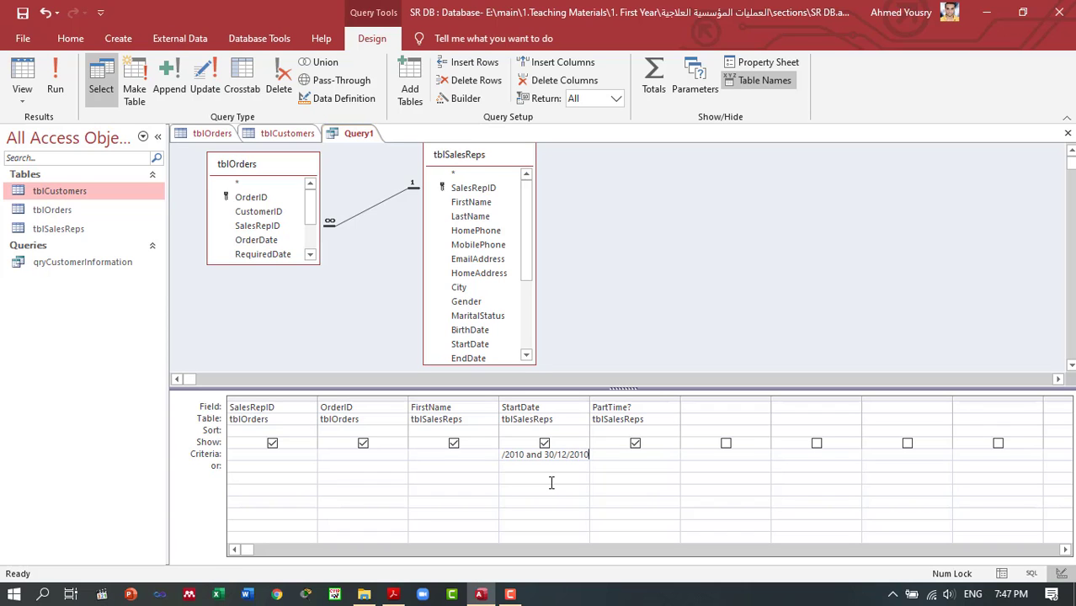
left_click(55, 88)
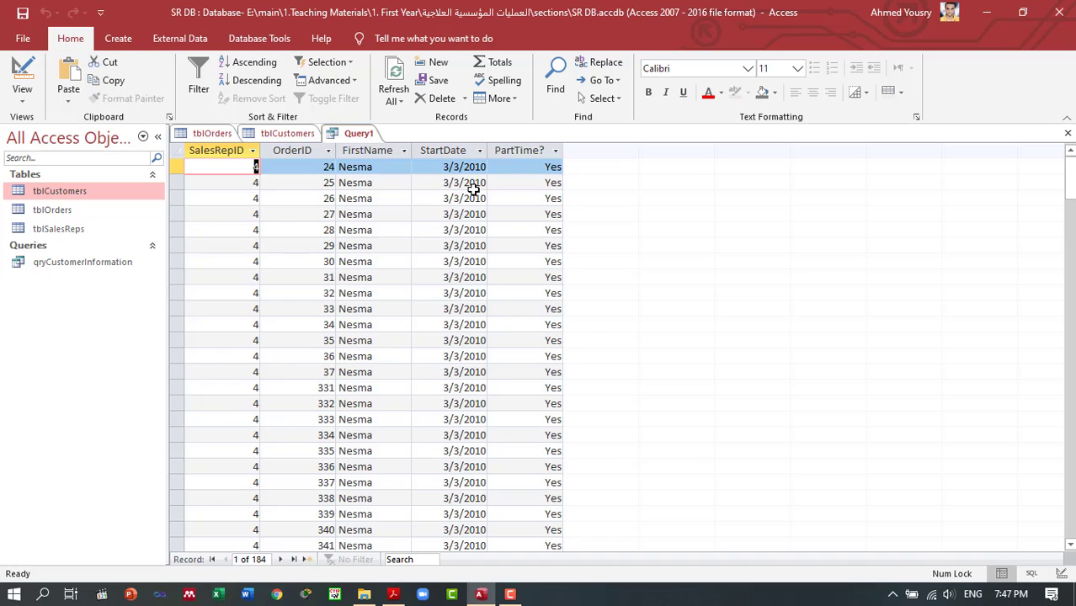
- Return to Design View and put Not before the StartDate Between criterion to exclude that date range
left_click(25, 74)
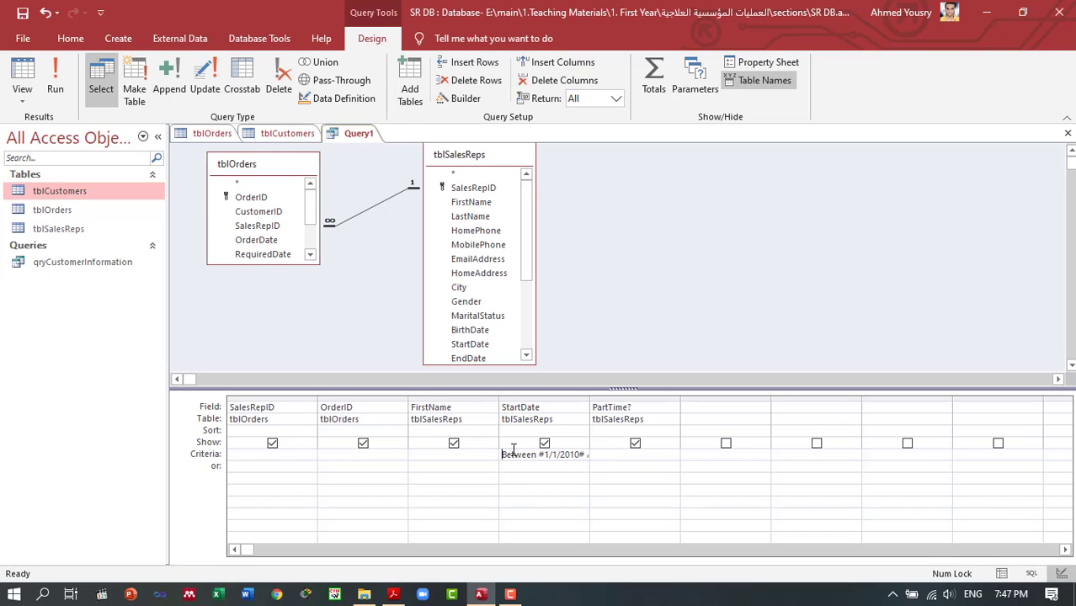
left_click(513, 449)
key("Home")
type("Not")
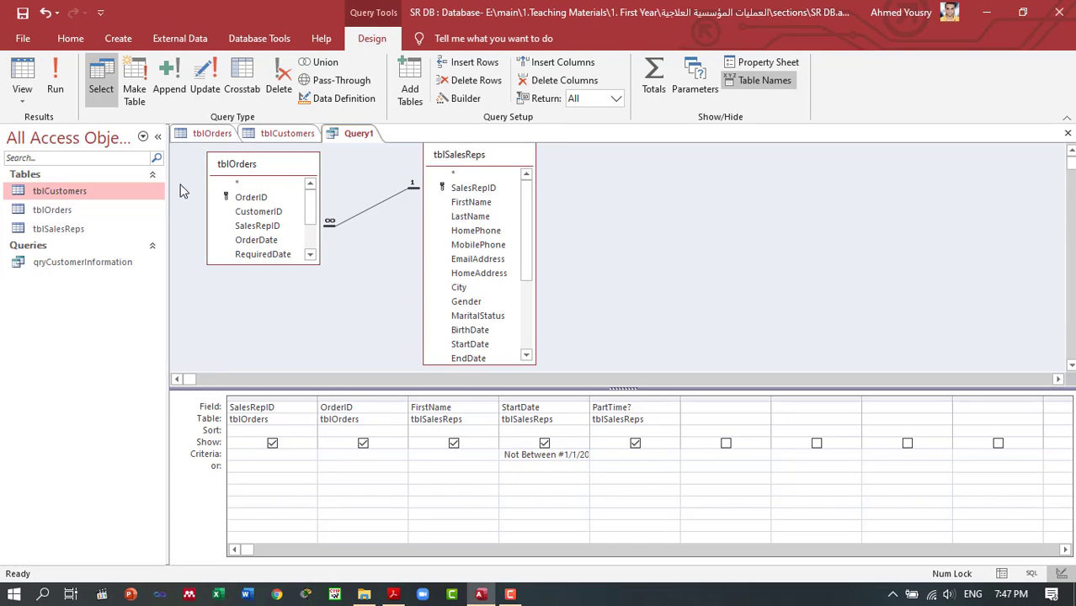
- Run the query with the Not Between StartDate criterion and review its records toward the end
left_click(54, 88)
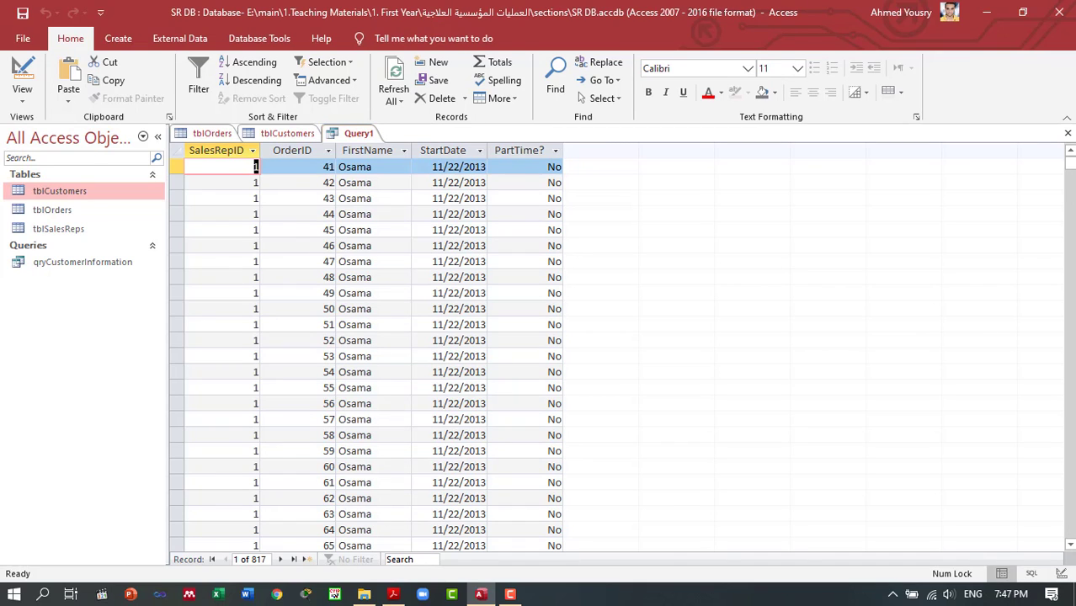
left_click_drag(1071, 167, 1071, 461)
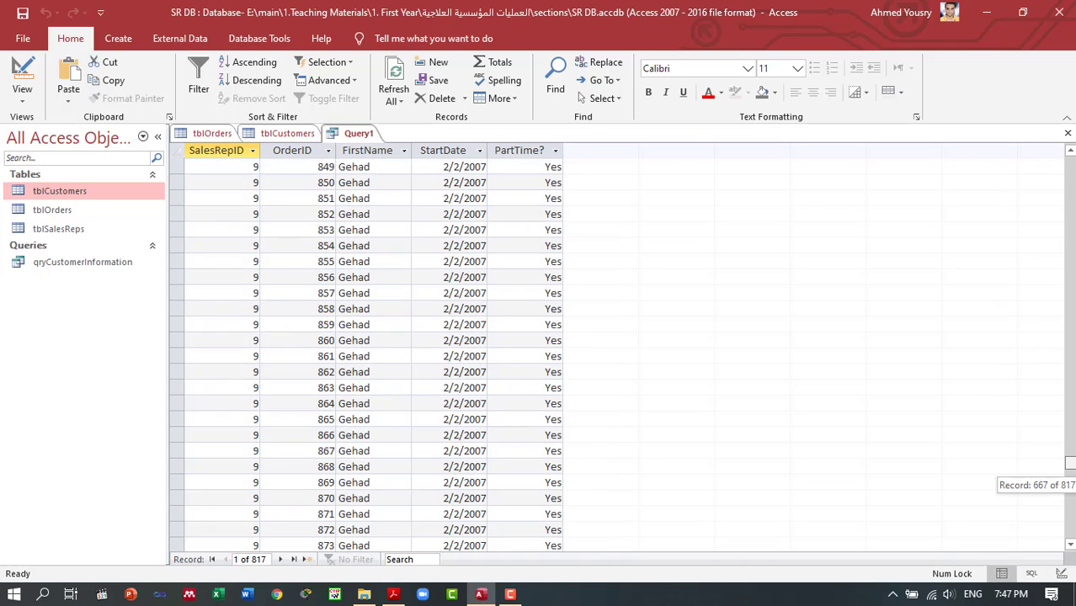
- Set the PartTime? criterion to Yes, run the query and review the records toward the end
left_click(20, 69)
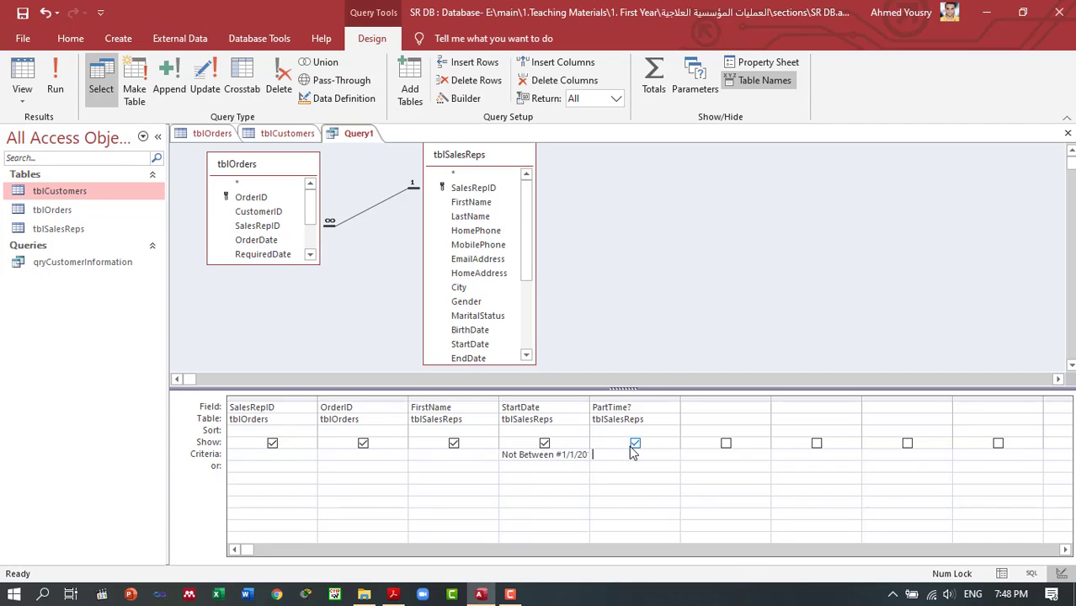
type("yes")
key("ctrl+period")
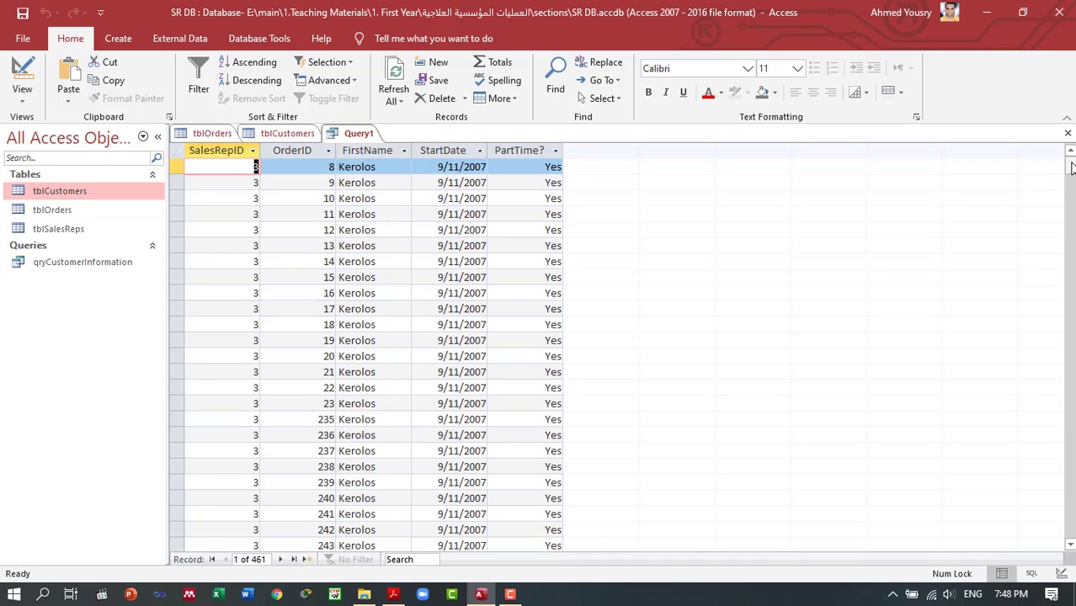
left_click_drag(1070, 167, 1071, 497)
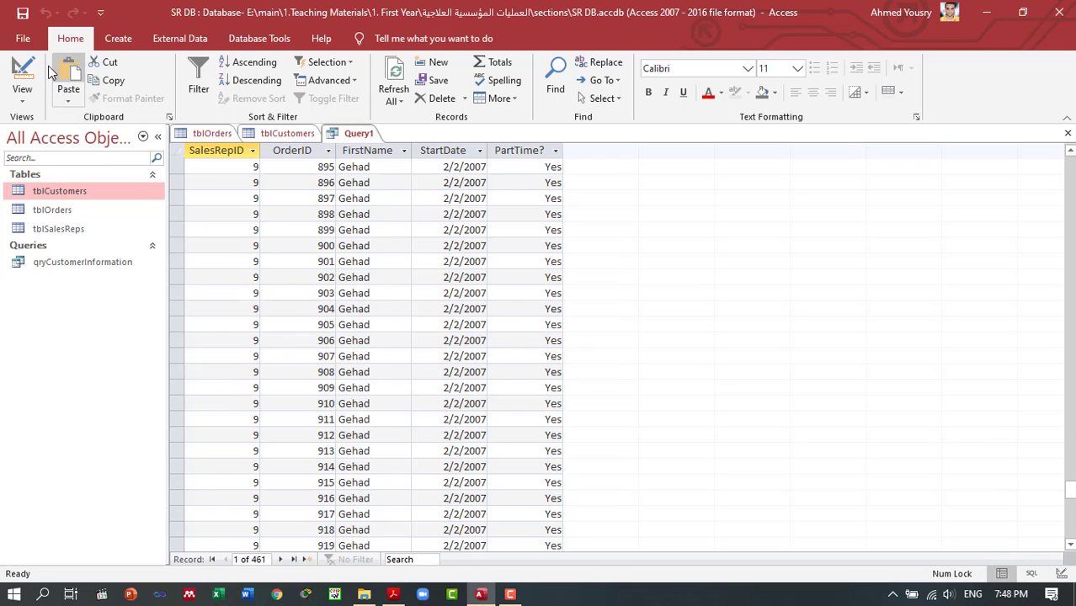
- Replace the PartTime? criterion with No in Design View and run the query
left_click(22, 74)
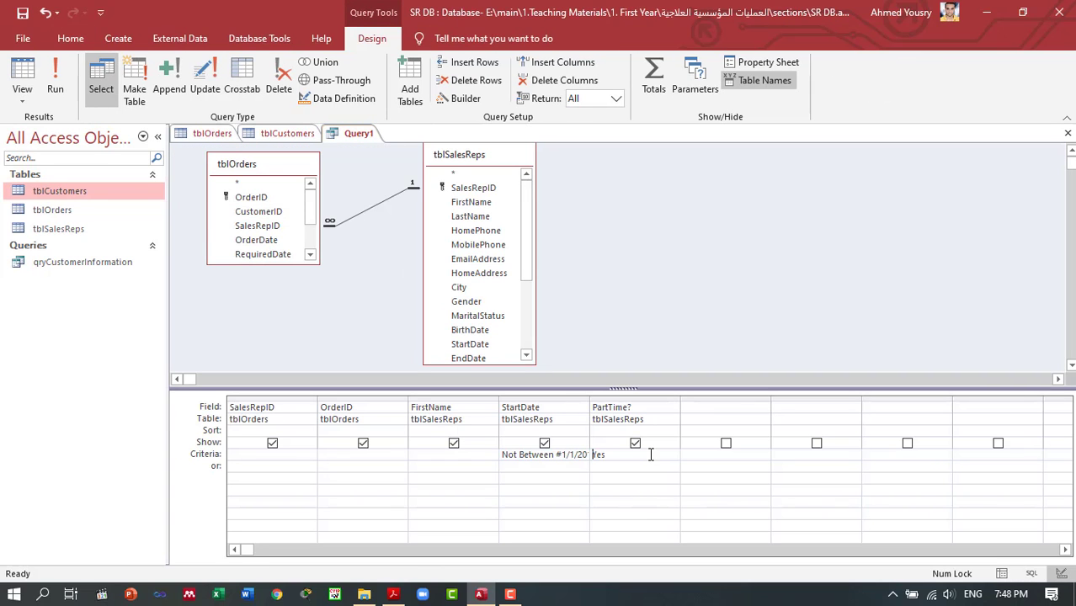
left_click(620, 454)
key("BackSpace")
key("BackSpace")
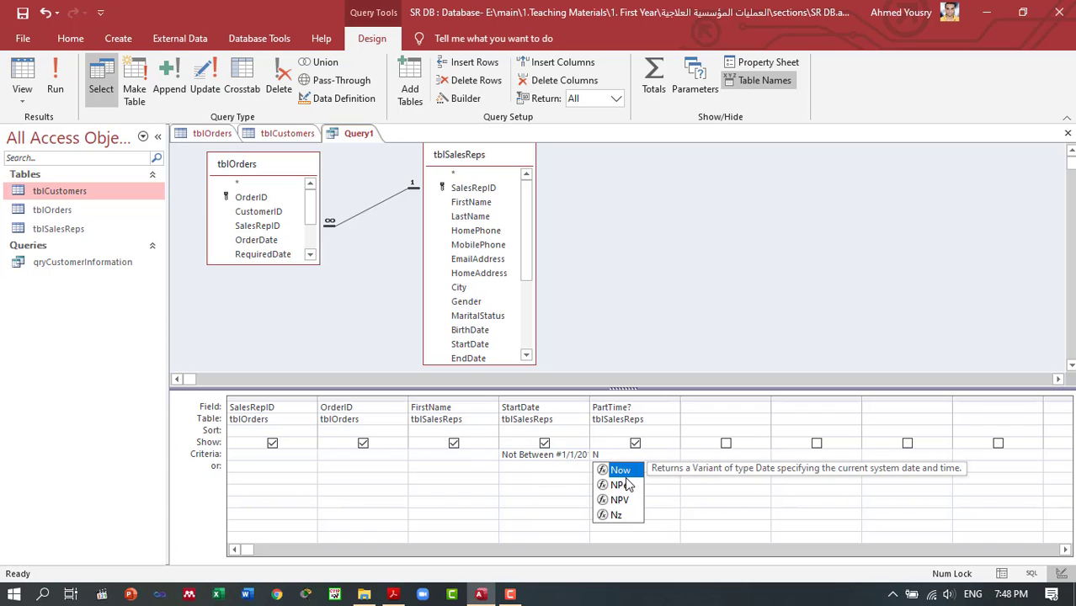
type("o")
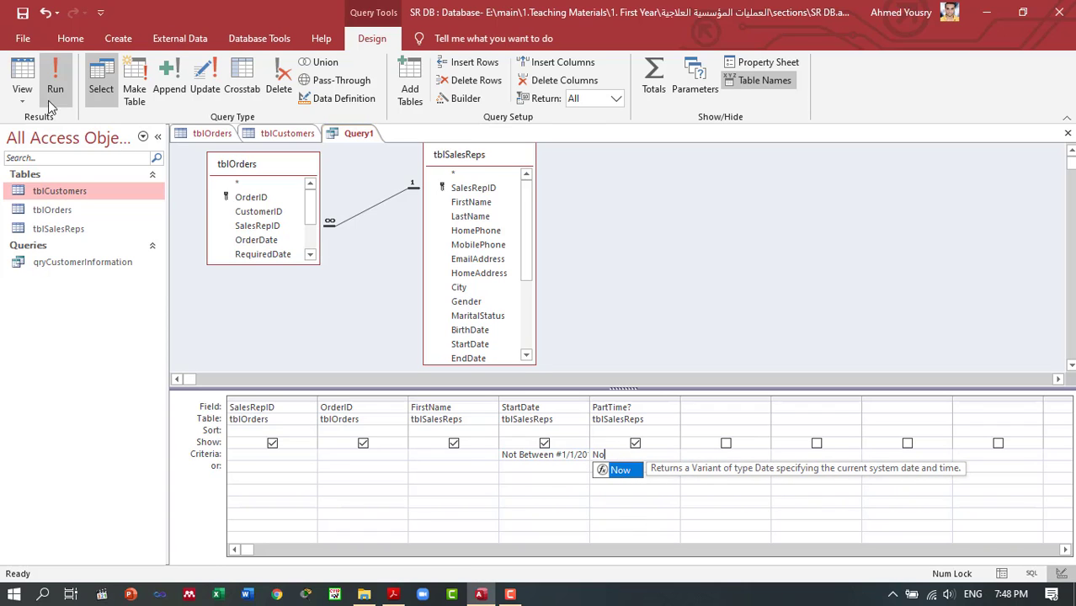
left_click(55, 89)
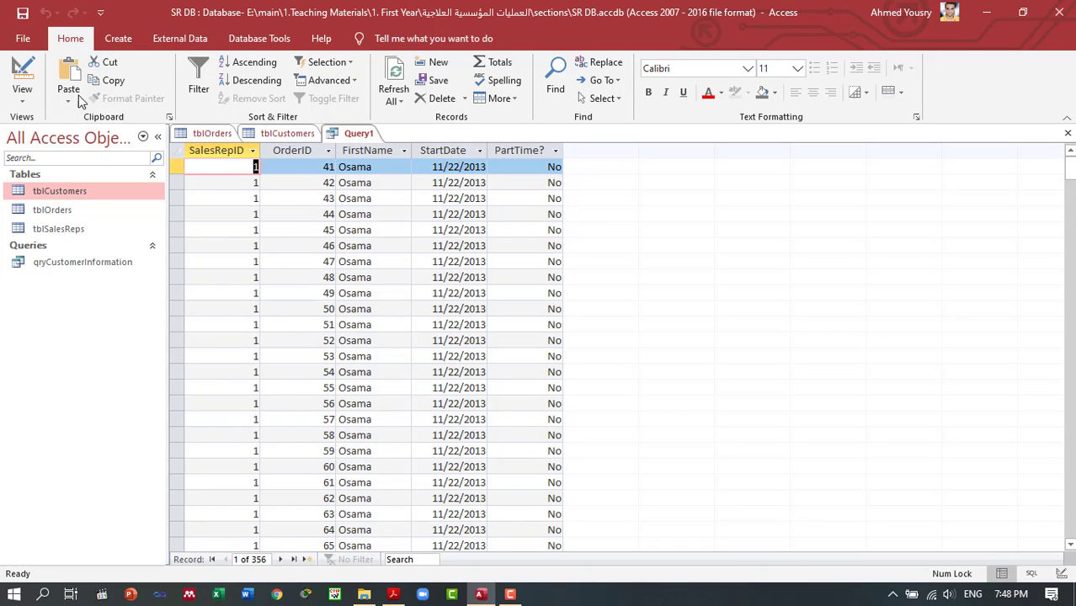
- Change the PartTime? criterion to True in Design View, run the query and check the records
left_click(22, 74)
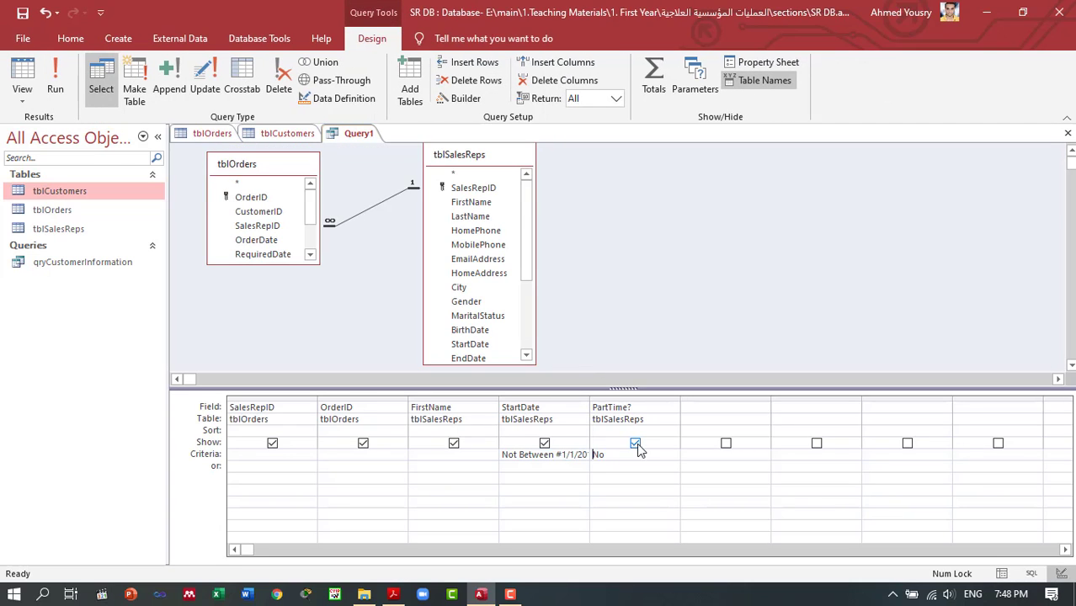
left_click(611, 454)
key("BackSpace")
key("BackSpace")
type("True")
left_click(55, 80)
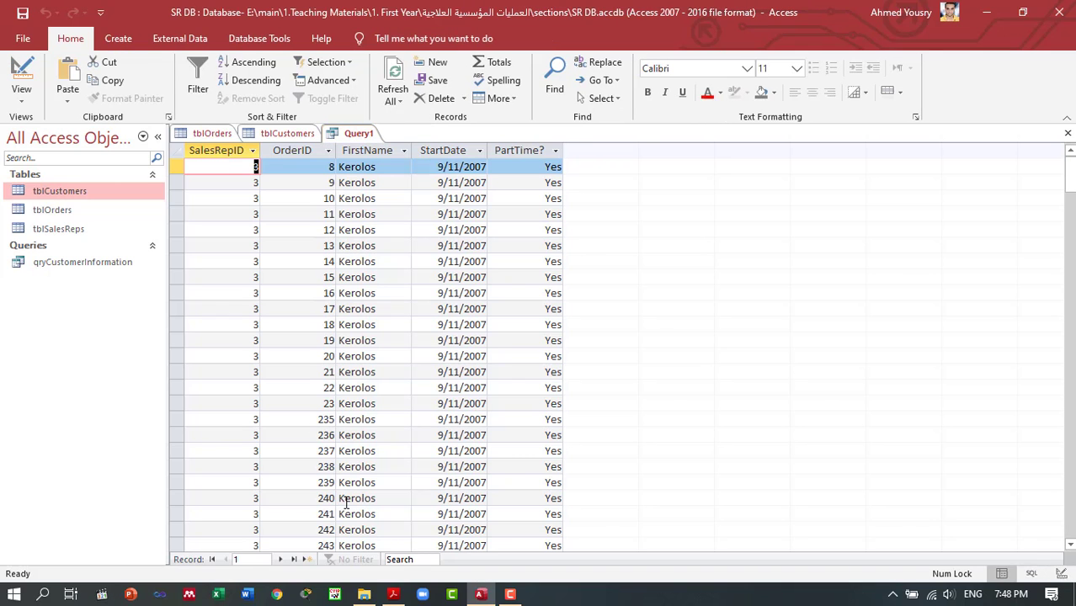
left_click(335, 356)
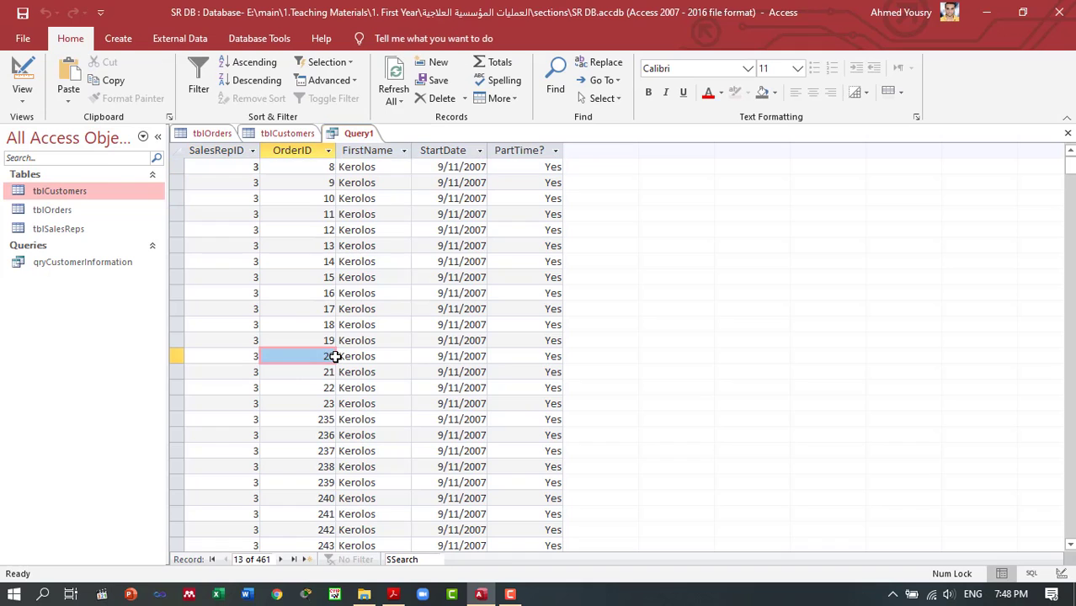
- Re-enter the PartTime? criterion so that it selects the true records, and run the query again
left_click(37, 80)
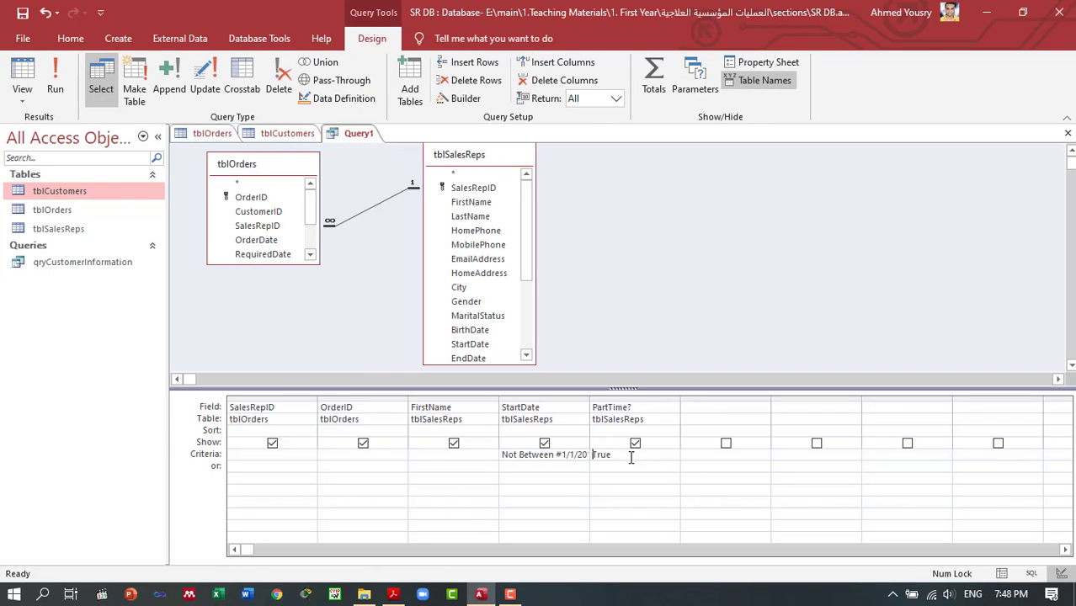
left_click(624, 456)
key("BackSpace")
key("BackSpace")
key("BackSpace")
left_click(55, 84)
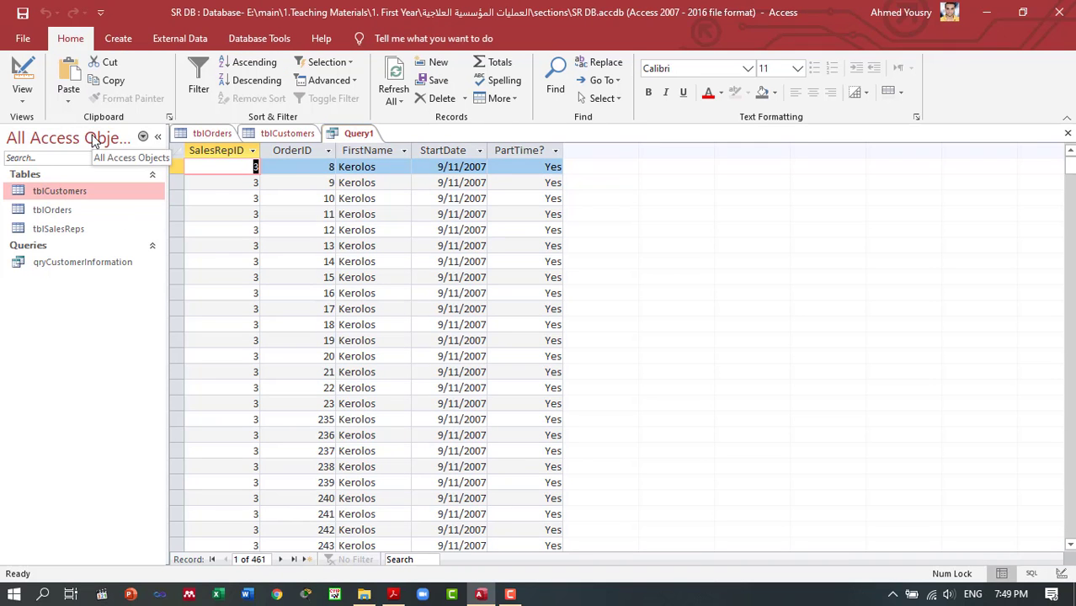
- Clear the PartTime? criterion in Design View, set it to False and run the query
left_click(13, 70)
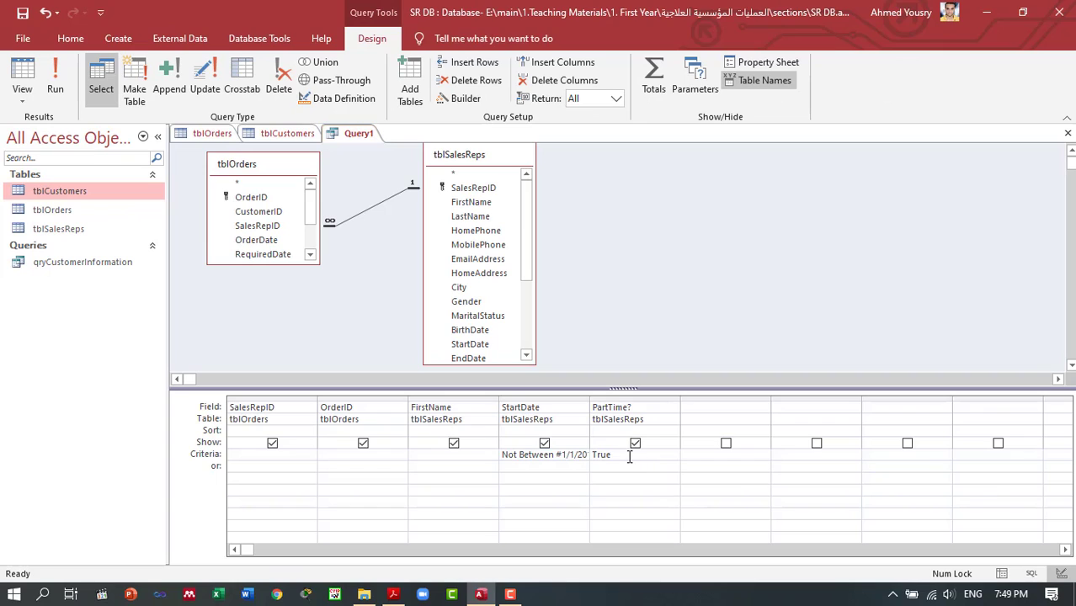
key("BackSpace")
key("BackSpace")
key("BackSpace")
key("BackSpace")
type("No 0 False")
key("BackSpace")
key("BackSpace")
key("BackSpace")
key("BackSpace")
left_click(54, 70)
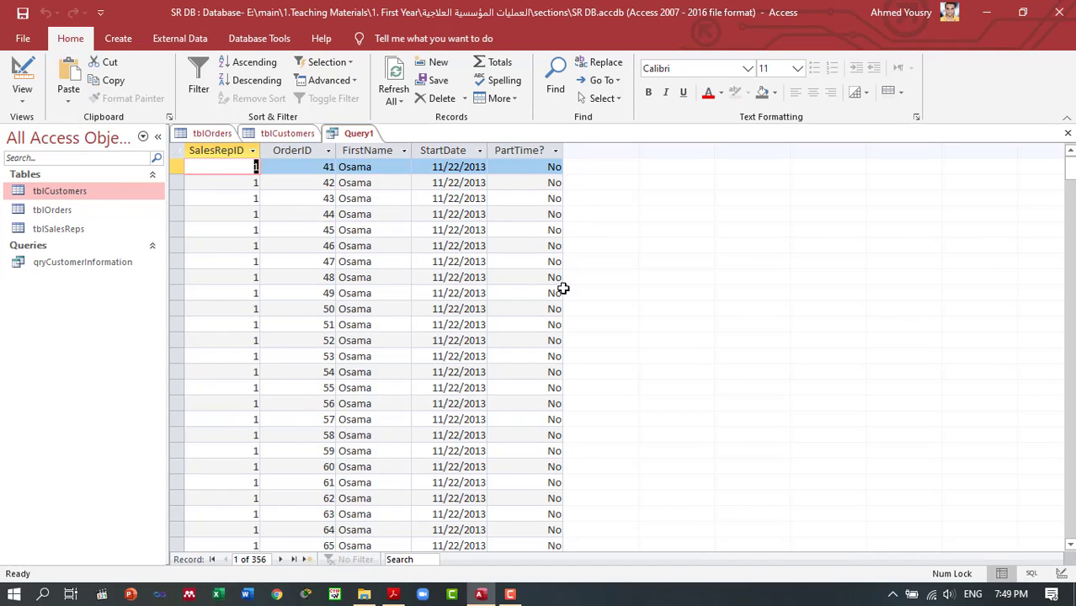
- Open the saved qryCustomerInformation query, view its records and design, and switch back to Query1 in Design View
left_click(23, 70)
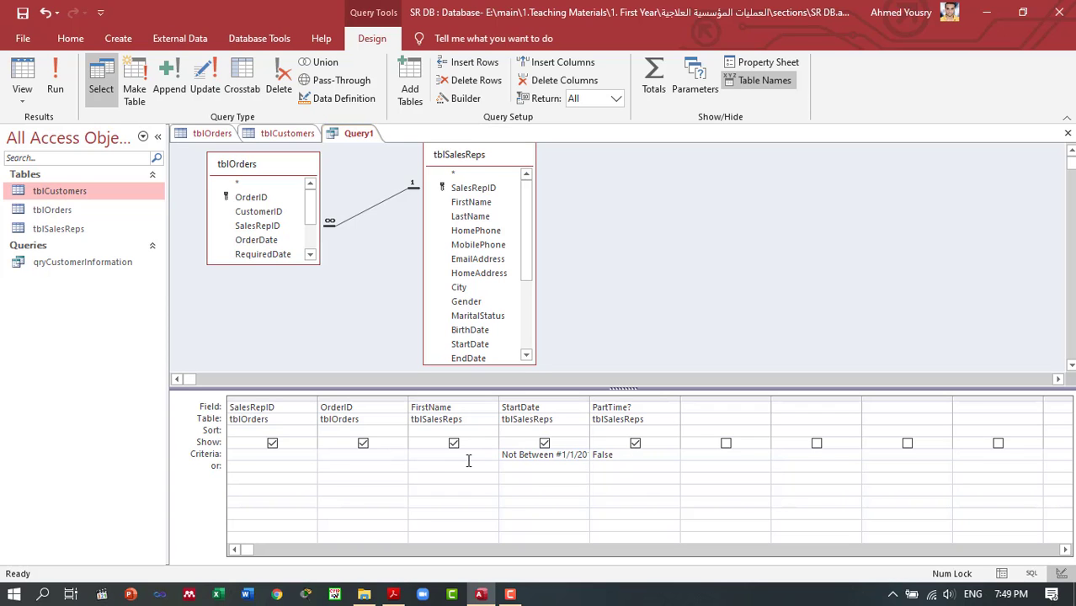
left_click(95, 264)
double_click(95, 264)
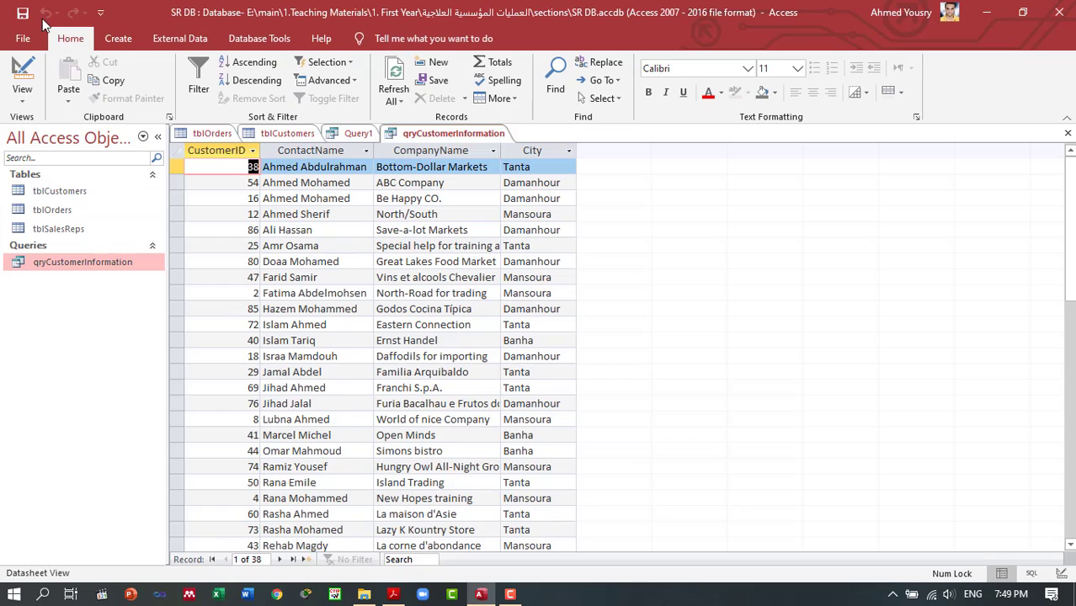
left_click(27, 74)
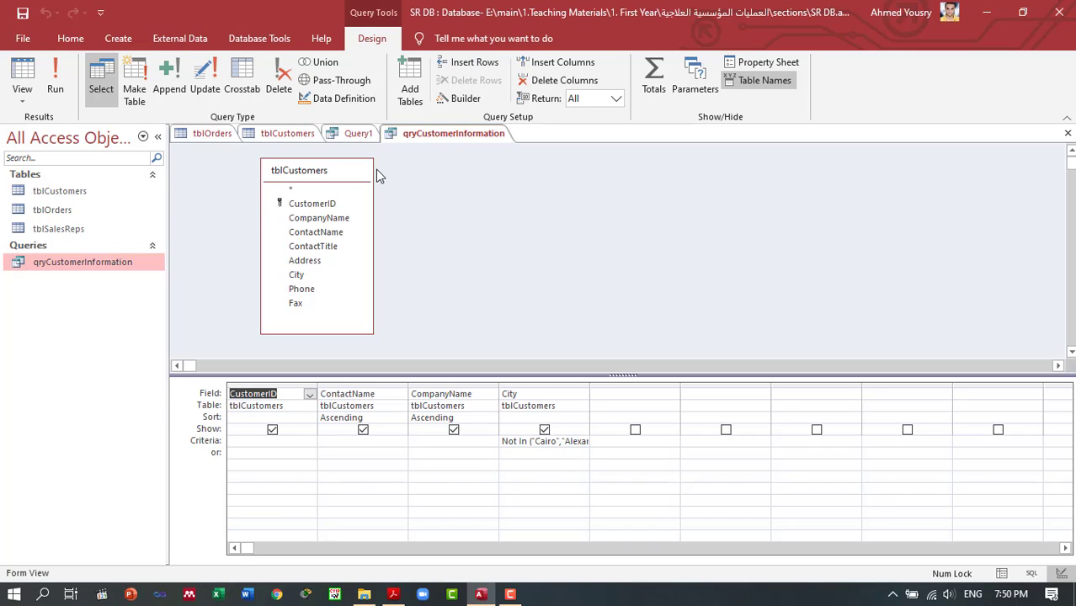
left_click(353, 134)
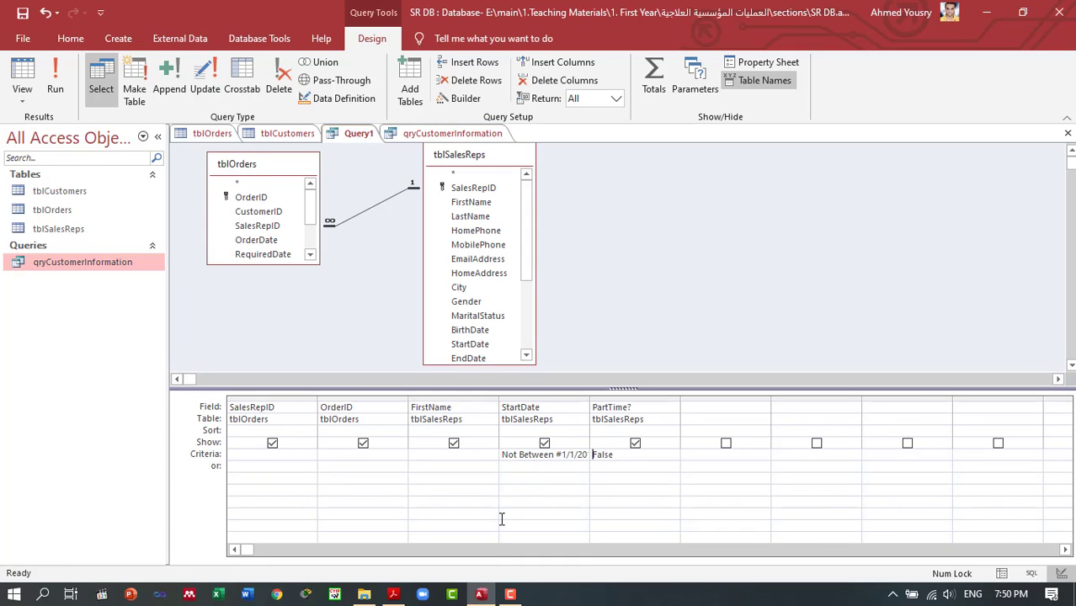
- Set the FirstName criterion to Like with a full first name followed by the * wildcard, and run the query
left_click(522, 465)
type("like Ahmed*")
left_click(55, 84)
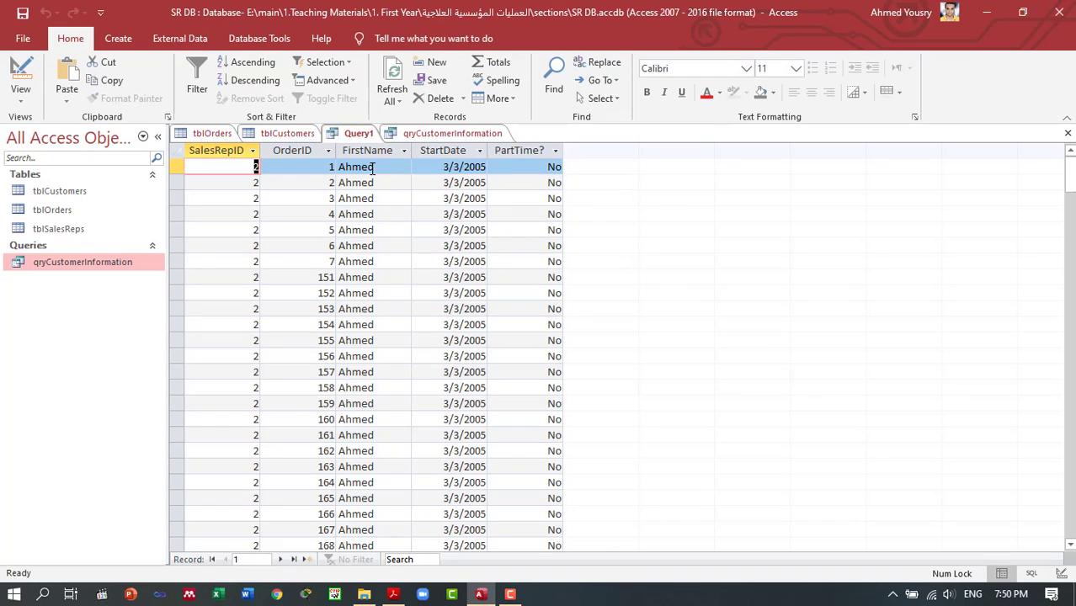
mouse_move(1069, 202)
left_mouse_down()
mouse_move(1070, 484)
mouse_move(1070, 207)
left_mouse_up()
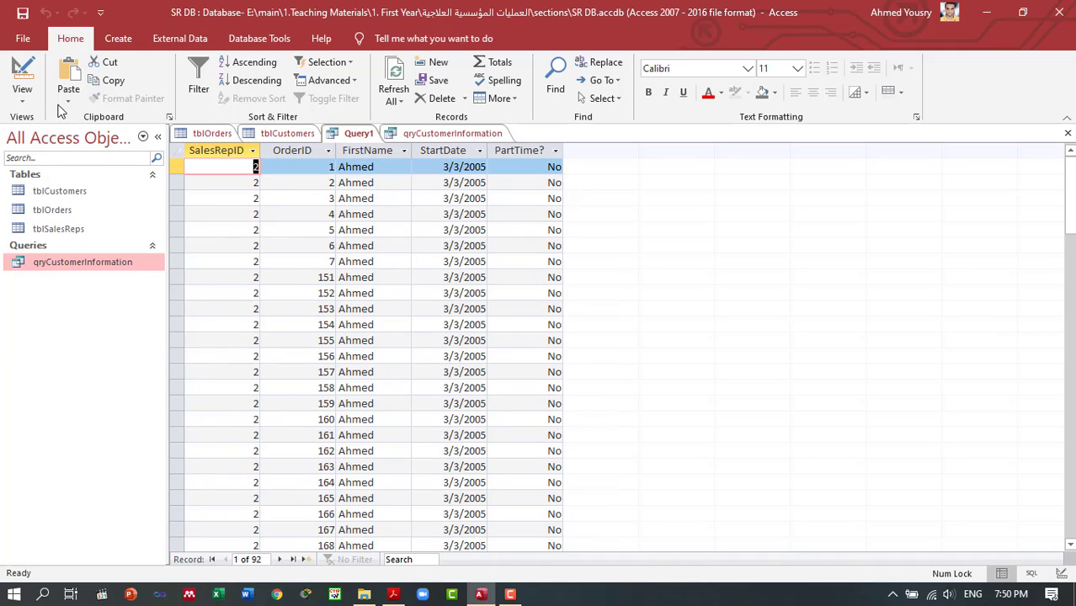
- Shorten the FirstName criterion to Like "Ah*", run the query and review the records to the end
left_click(22, 76)
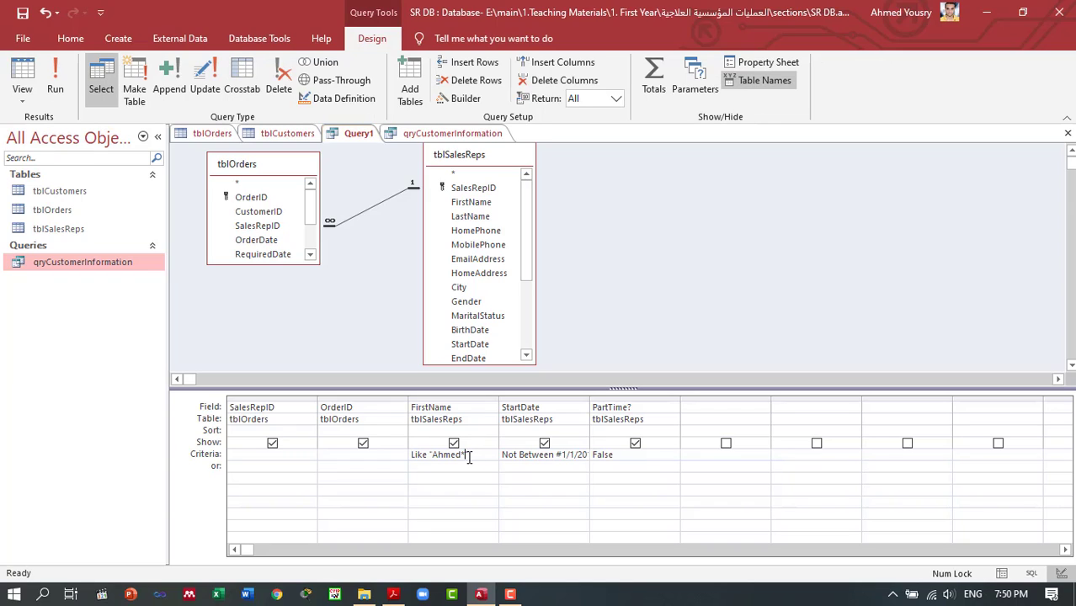
key("BackSpace")
key("BackSpace")
key("BackSpace")
type("*")
left_click(53, 76)
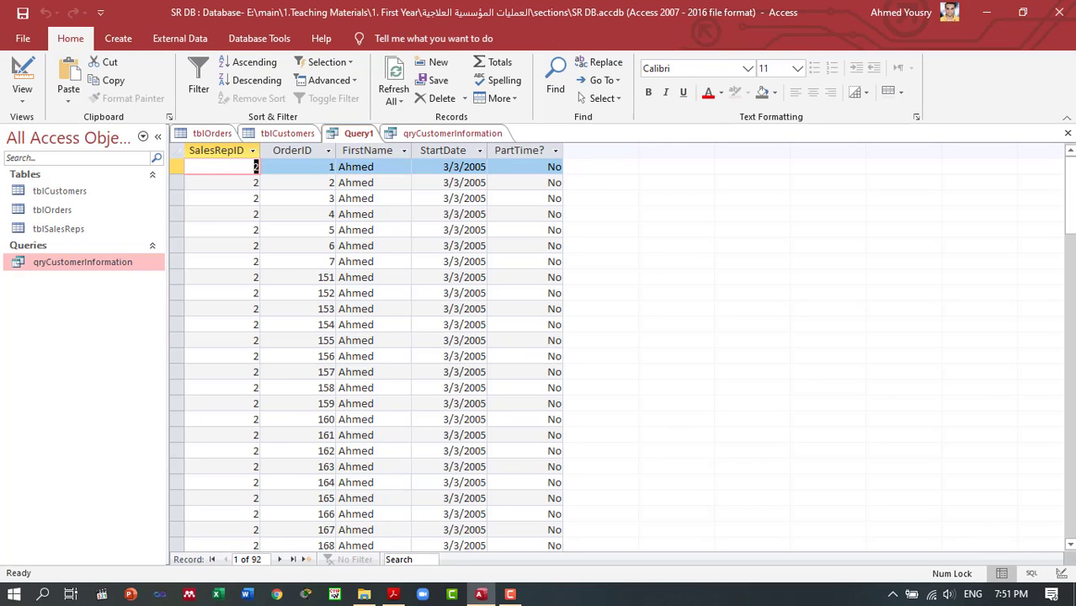
scroll(366, 354, "down", 20)
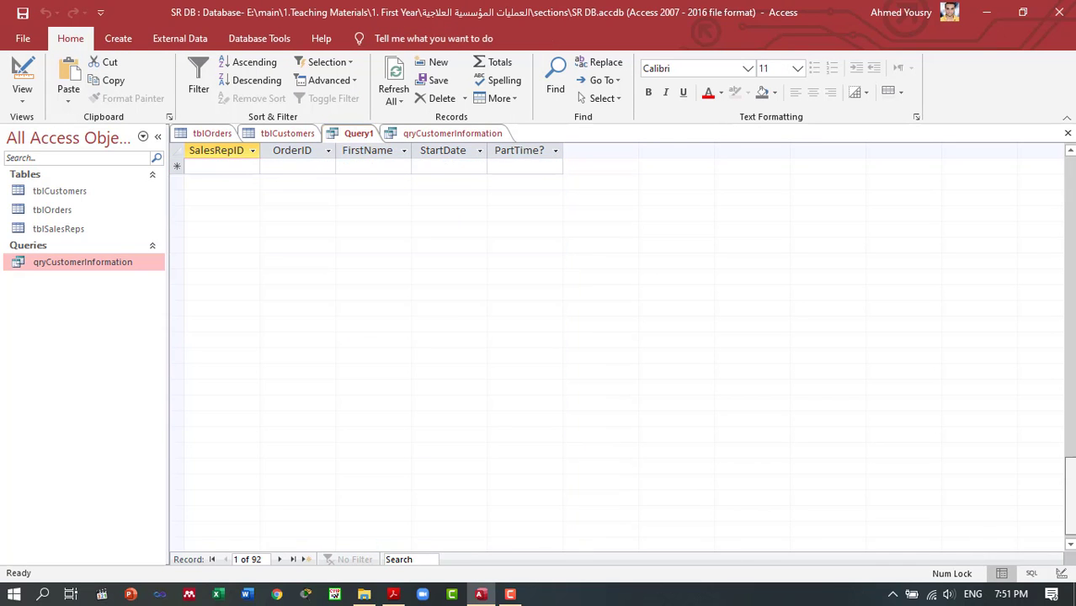
scroll(1050, 250, "up", 20)
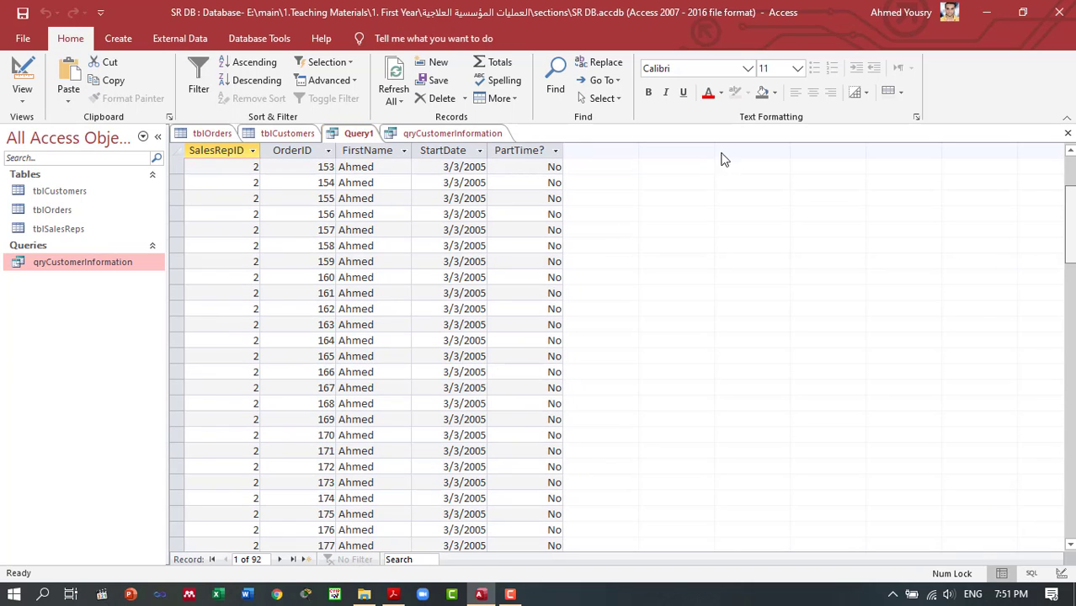
- Change the FirstName criterion to Like "m*", run the query and review the returned first names
left_click(23, 75)
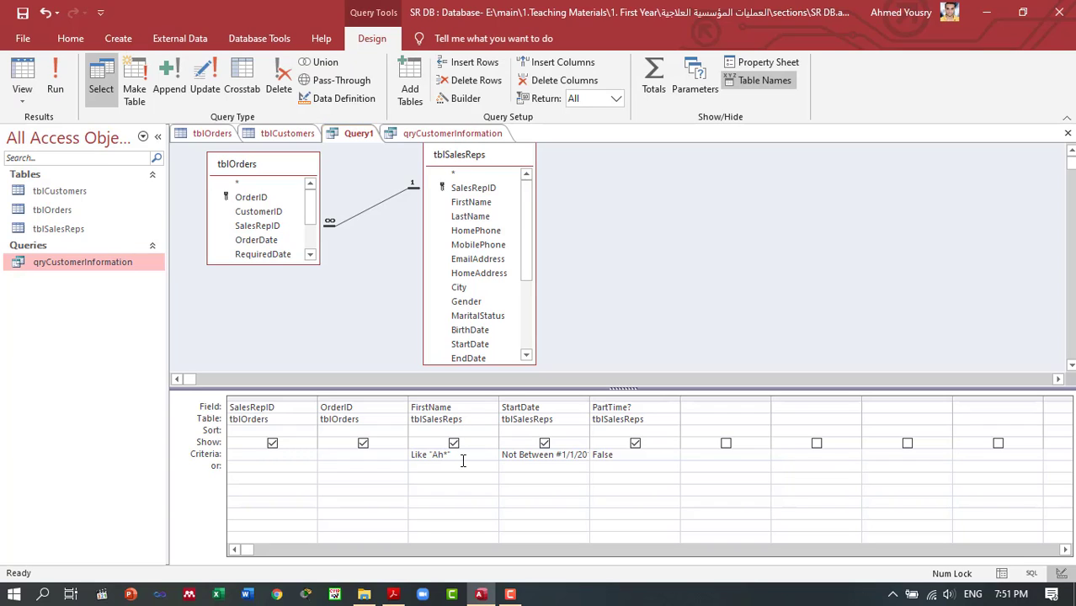
key("BackSpace")
key("BackSpace")
type("m*")
left_click(61, 82)
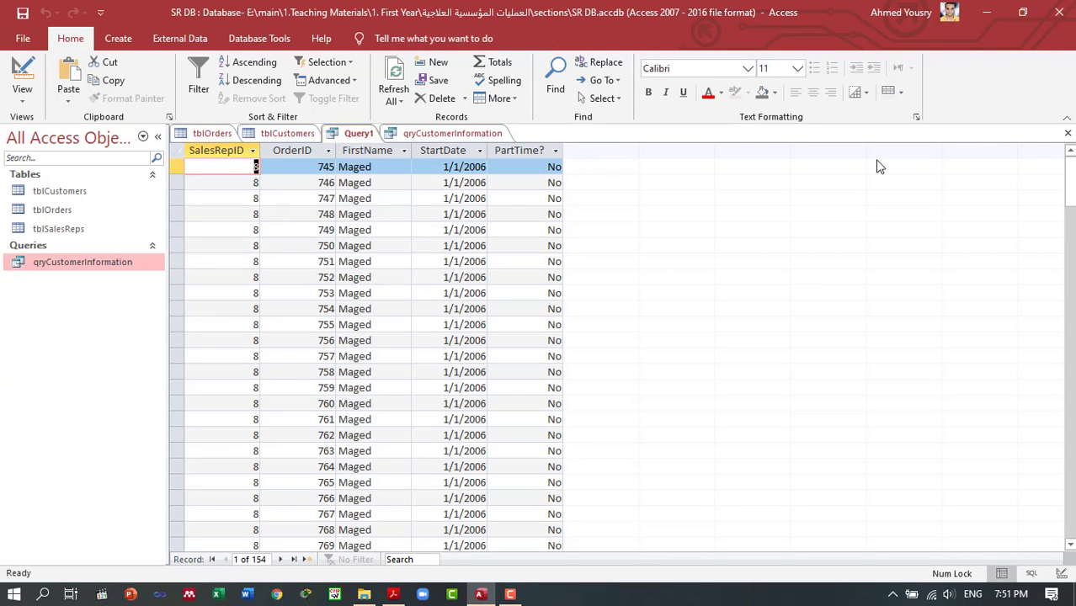
mouse_move(1069, 185)
left_mouse_down()
mouse_move(1070, 518)
mouse_move(1069, 176)
left_mouse_up()
left_click_drag(1069, 202, 1072, 301)
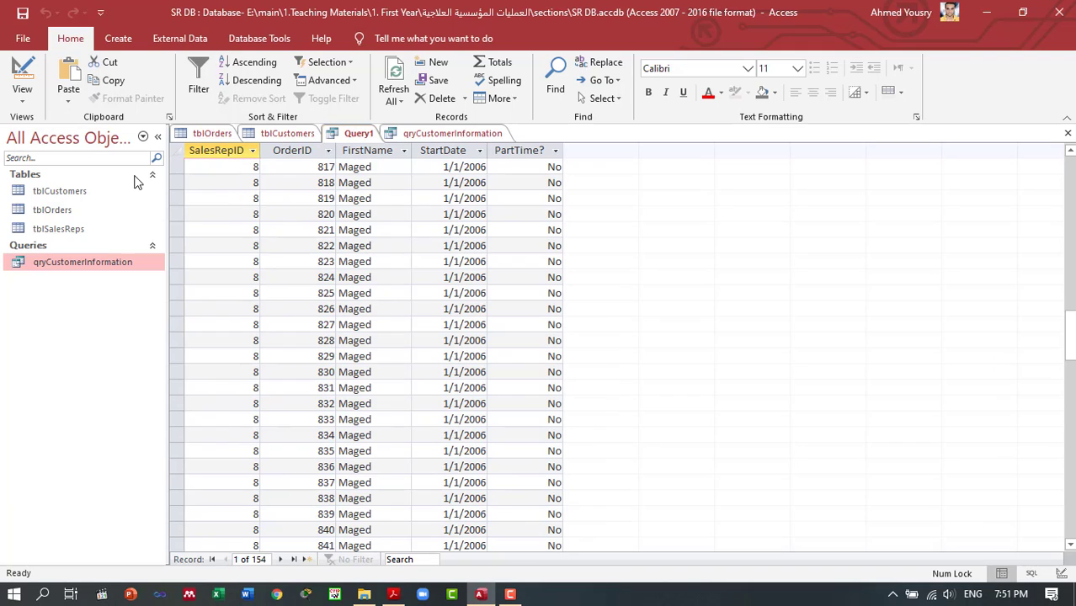
- Change the FirstName criterion to Like "*m" to match names ending in m, and run the query
left_click(25, 70)
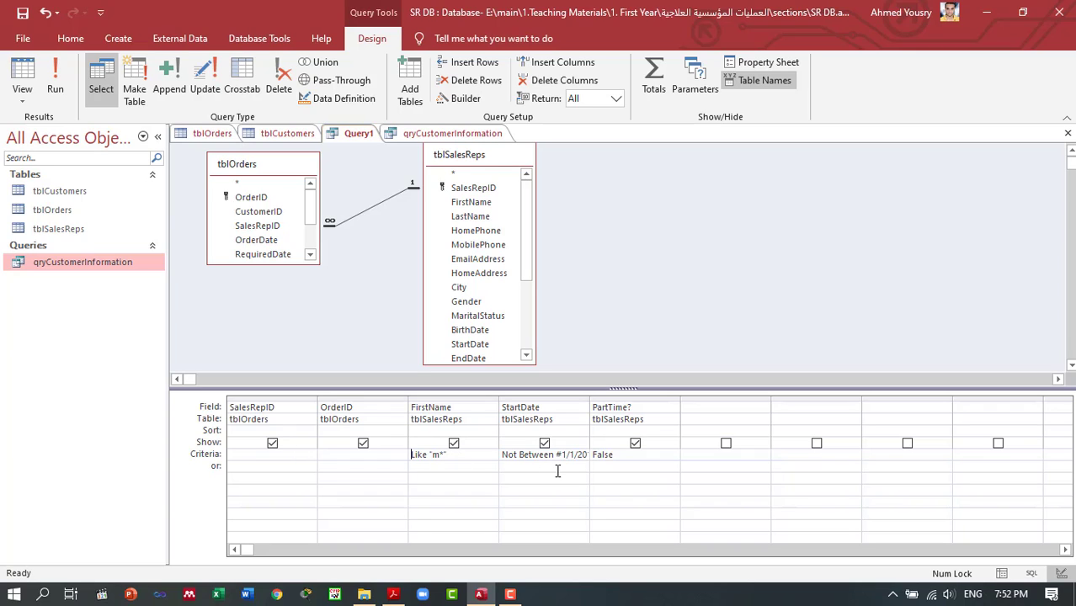
left_click(423, 468)
left_click(455, 453)
left_click(55, 80)
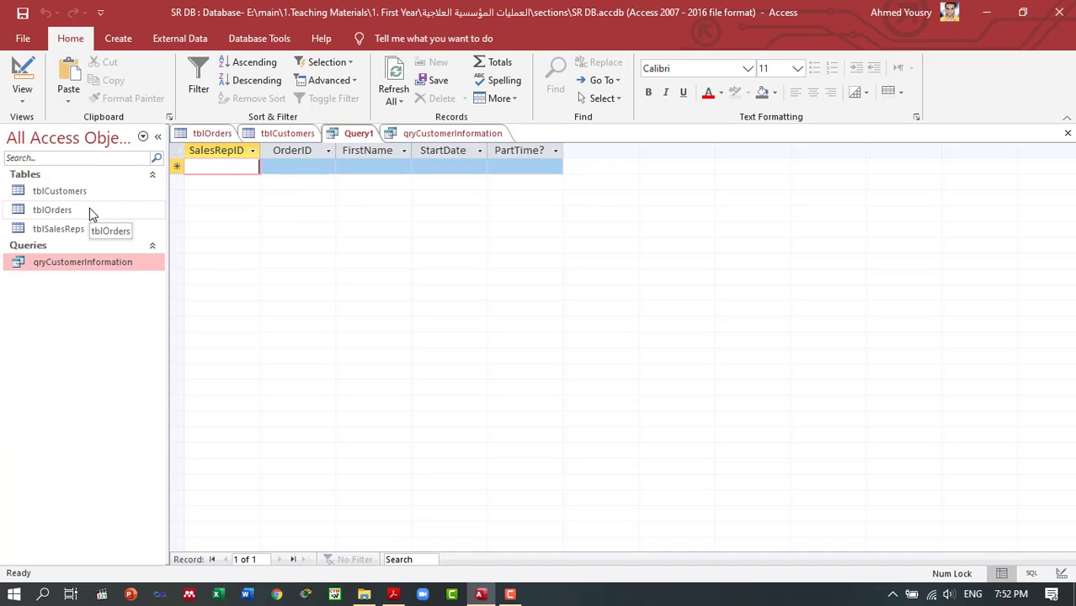
- Switch to the open qryCustomerInformation query and close it
left_click(354, 135)
left_click(432, 137)
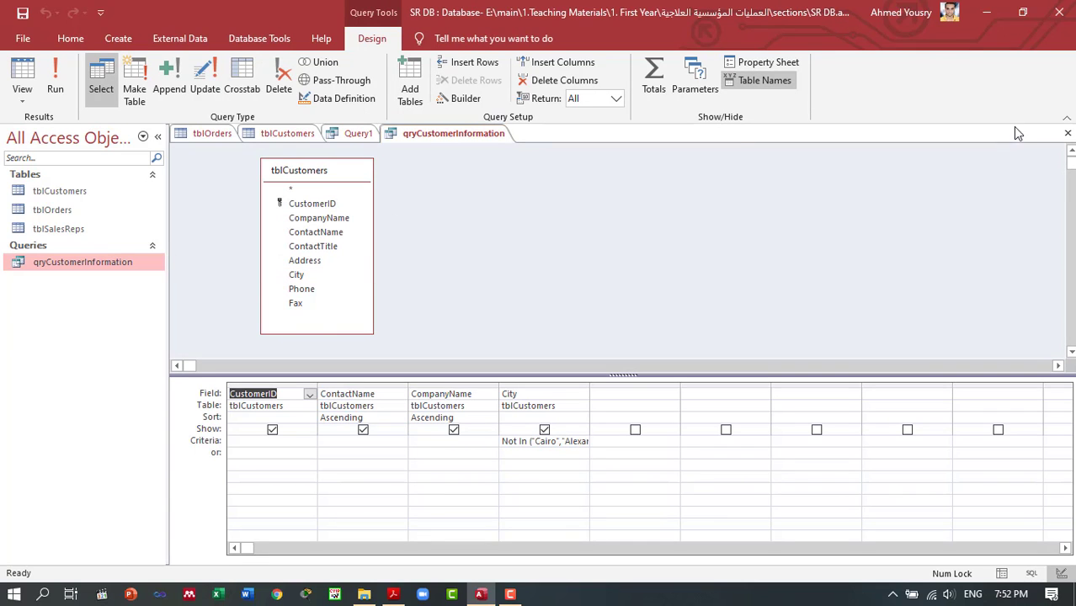
left_click(1067, 137)
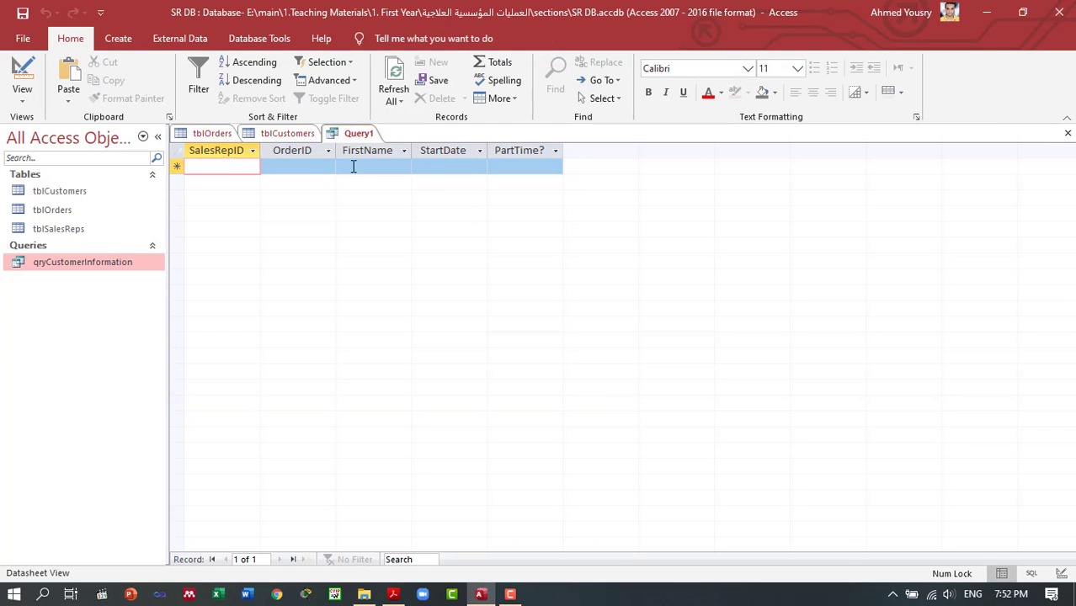
- Delete the FirstName criterion of Query1 in Design View and run the query
left_click(22, 80)
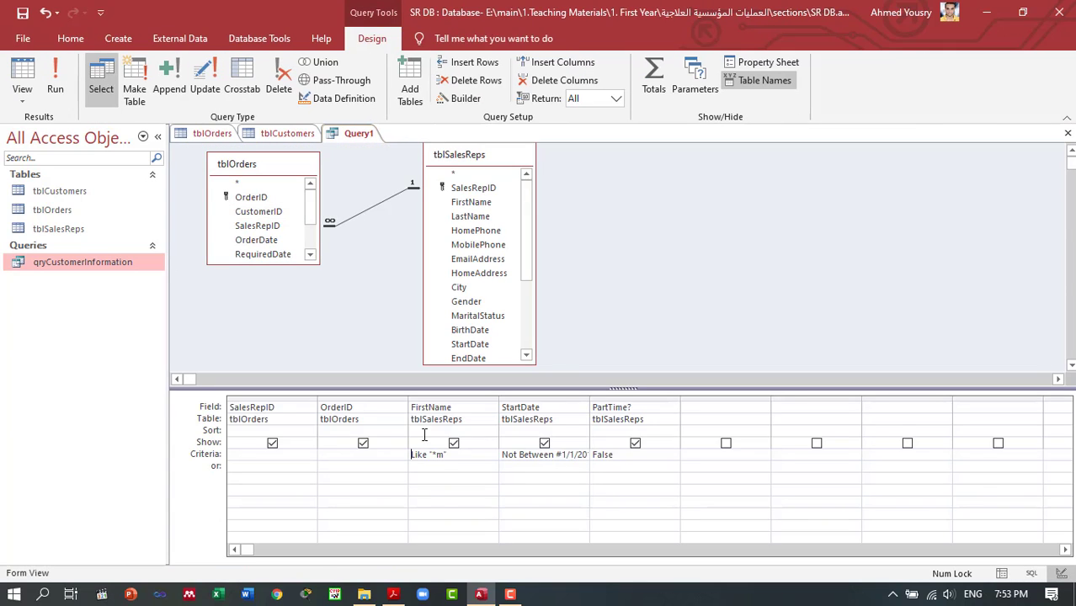
left_click_drag(468, 457, 370, 446)
key("Delete")
left_click(48, 80)
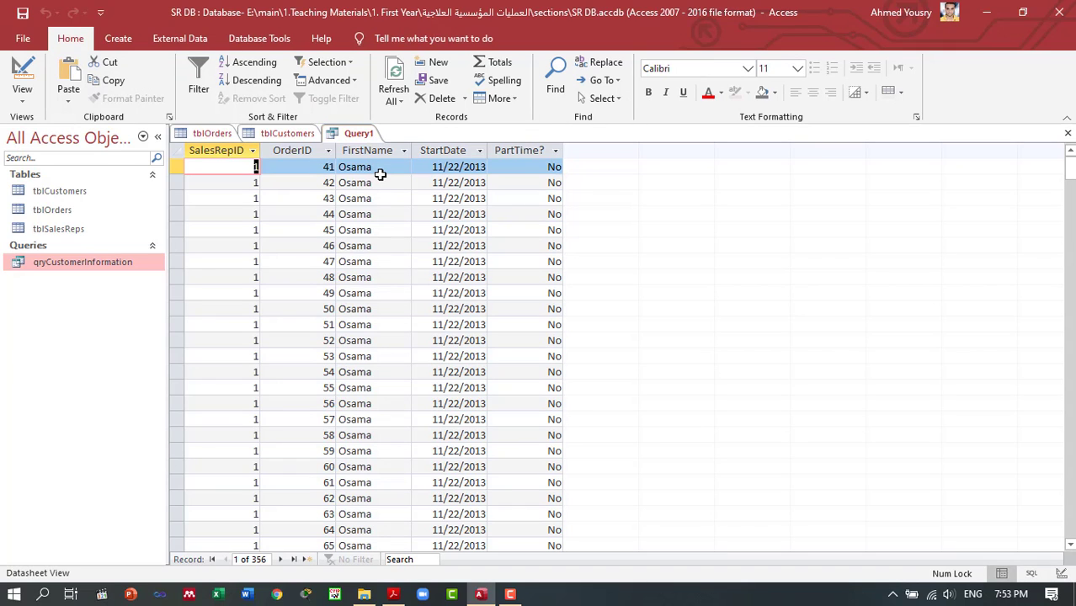
- Set the FirstName criterion to Like "*M" in Query1's Design View and run the query
left_click_drag(1069, 167, 1071, 97)
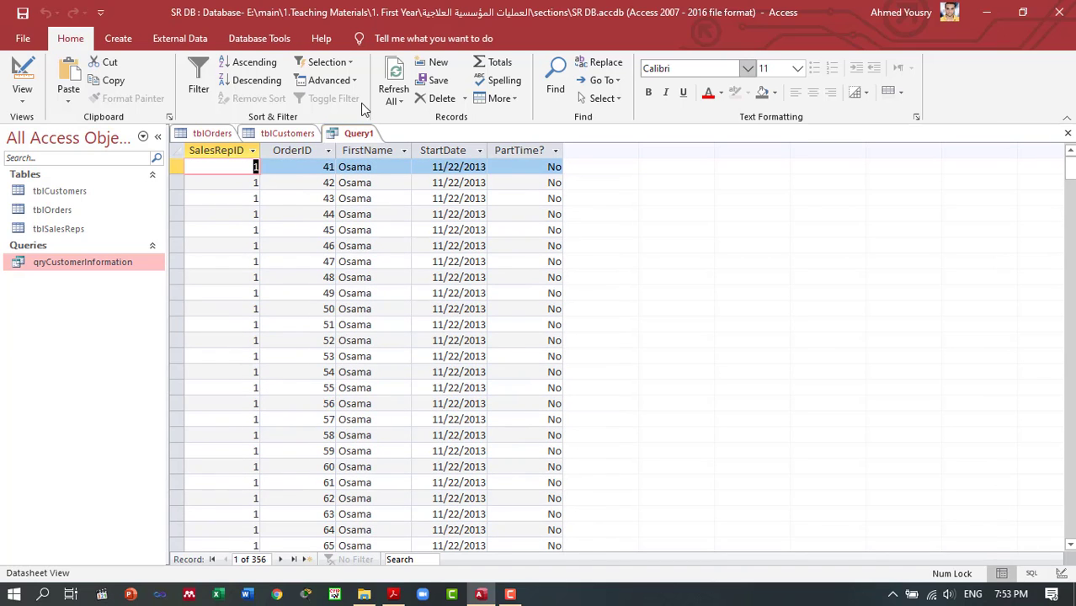
left_click(22, 76)
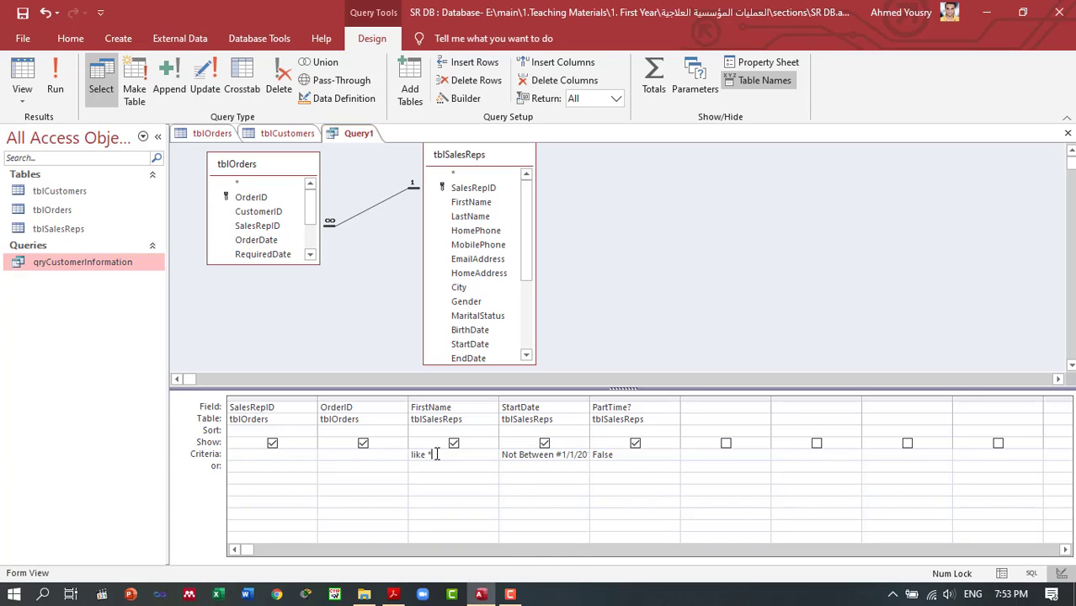
type("M")
key("Escape")
left_click(57, 85)
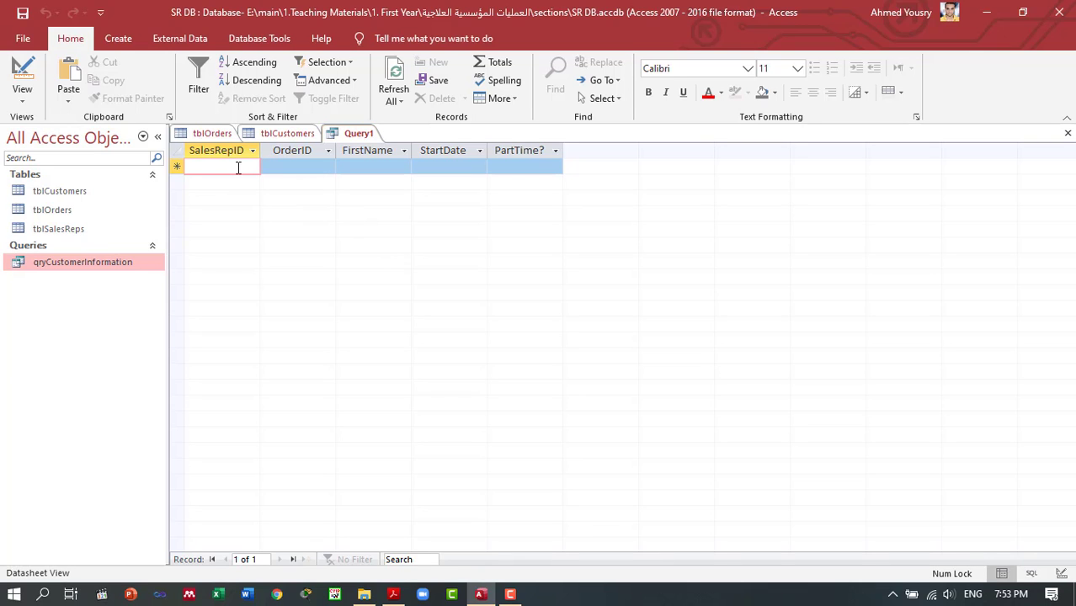
- Retry the FirstName criterion with a lowercase letter as Like "*m" and run the query
left_click(22, 78)
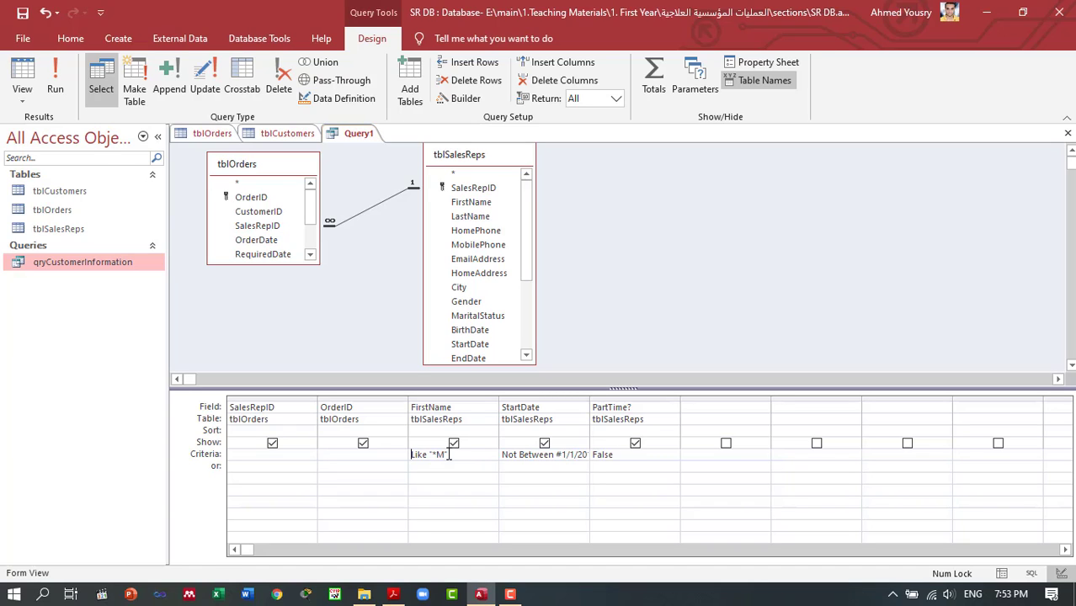
left_click(449, 455)
type("Like \"*m")
key("ctrl+s")
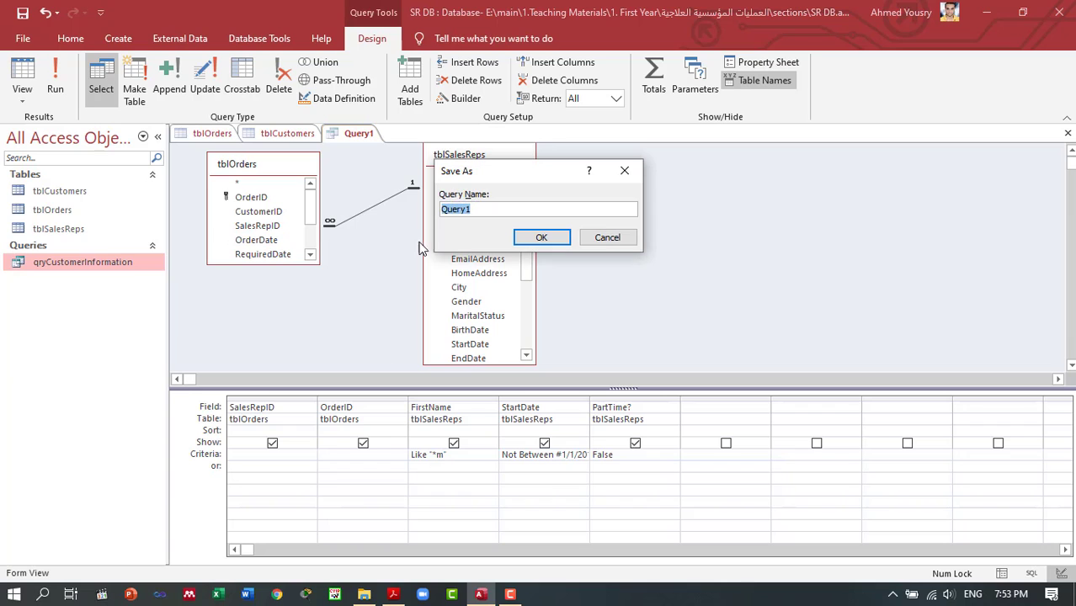
left_click(598, 242)
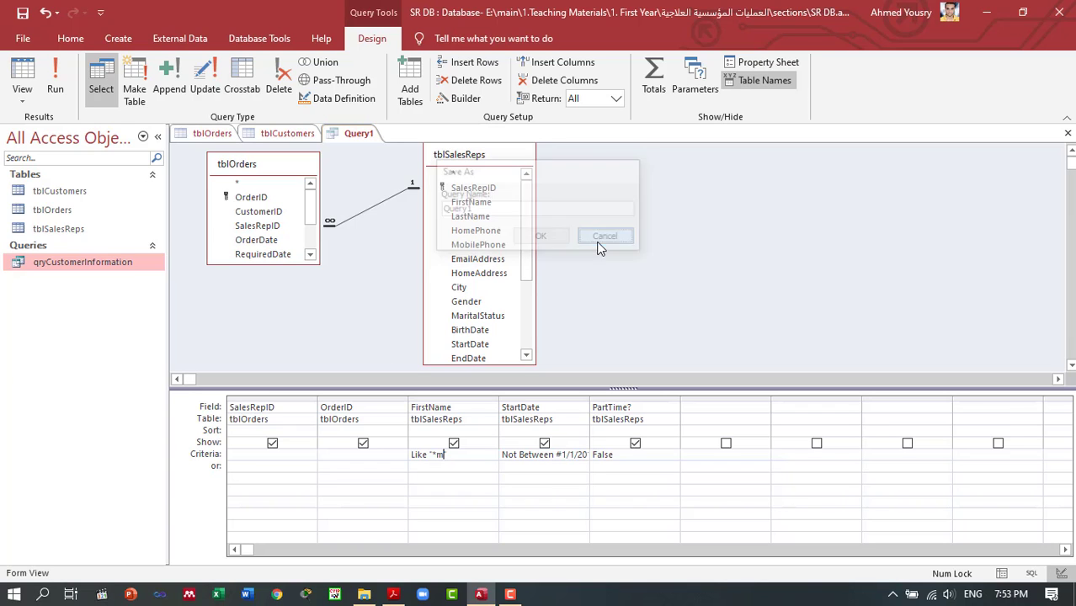
left_click(53, 92)
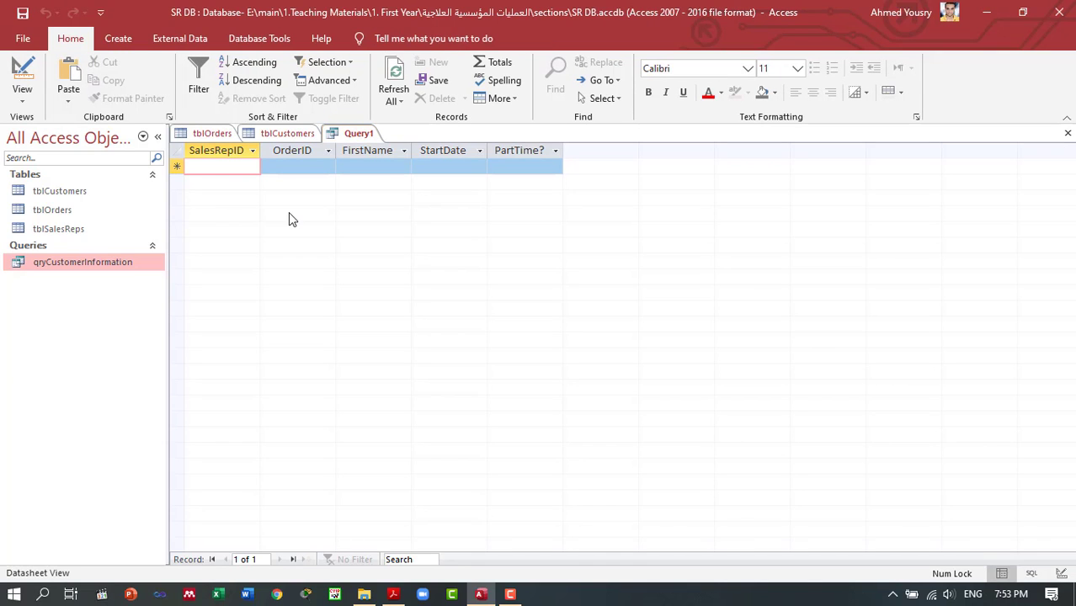
- Delete the Not Between date criterion from the StartDate column of Query1 and run the query
left_click(20, 77)
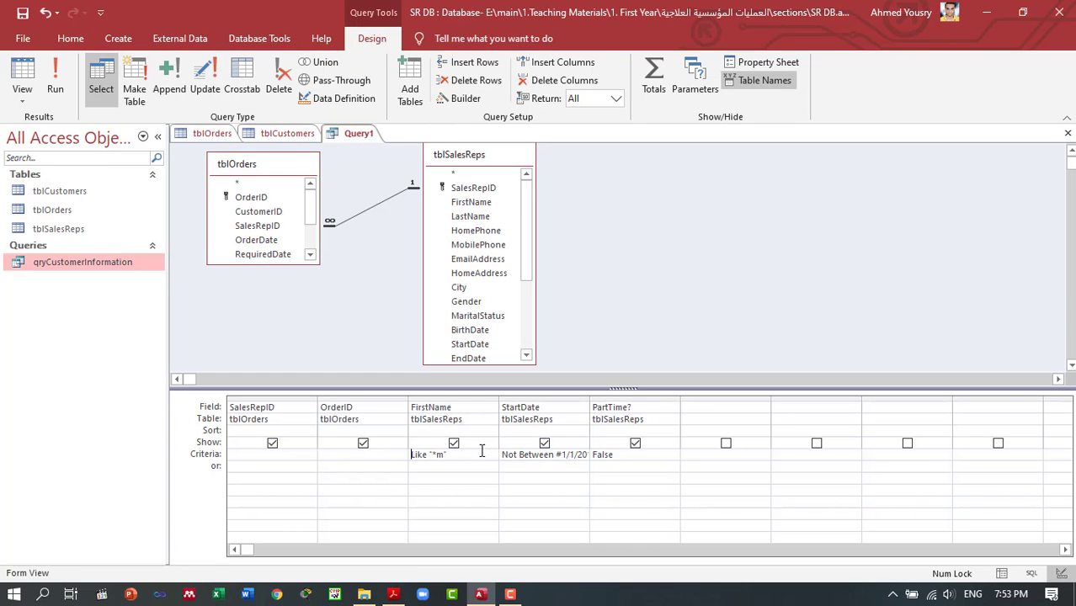
left_click(459, 456)
left_click(582, 455)
key("End")
key("BackSpace")
key("BackSpace")
key("BackSpace")
key("BackSpace")
key("BackSpace")
key("BackSpace")
key("BackSpace")
key("BackSpace")
key("BackSpace")
key("BackSpace")
key("BackSpace")
key("BackSpace")
key("BackSpace")
key("BackSpace")
key("BackSpace")
key("BackSpace")
key("BackSpace")
key("BackSpace")
key("BackSpace")
key("BackSpace")
key("BackSpace")
key("BackSpace")
left_click(61, 88)
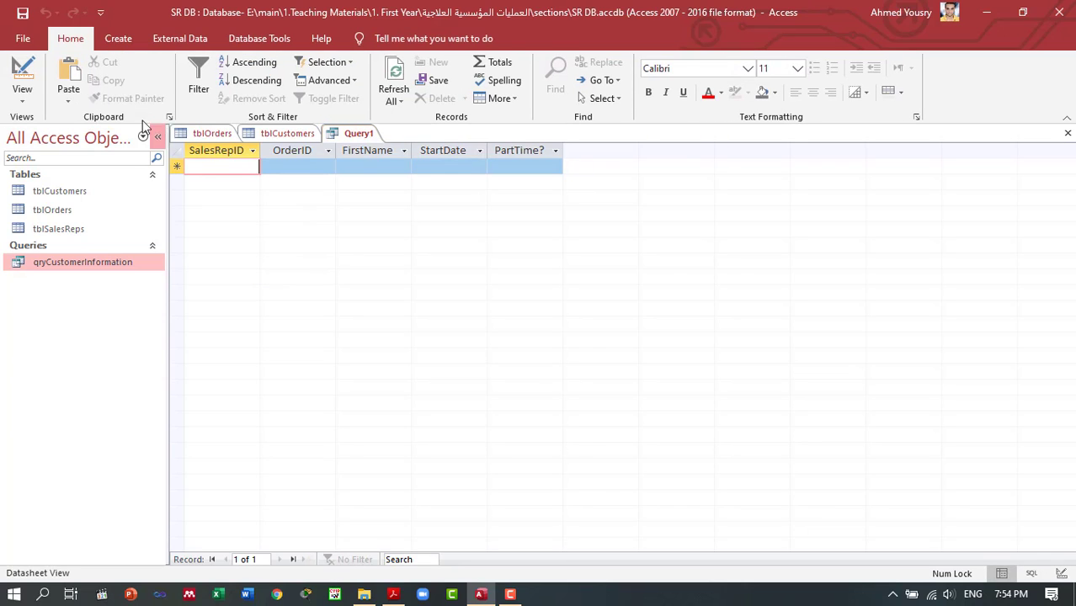
- Change the FirstName criterion to Like "m*" to match names starting with m, run the query and review the records
left_click(16, 73)
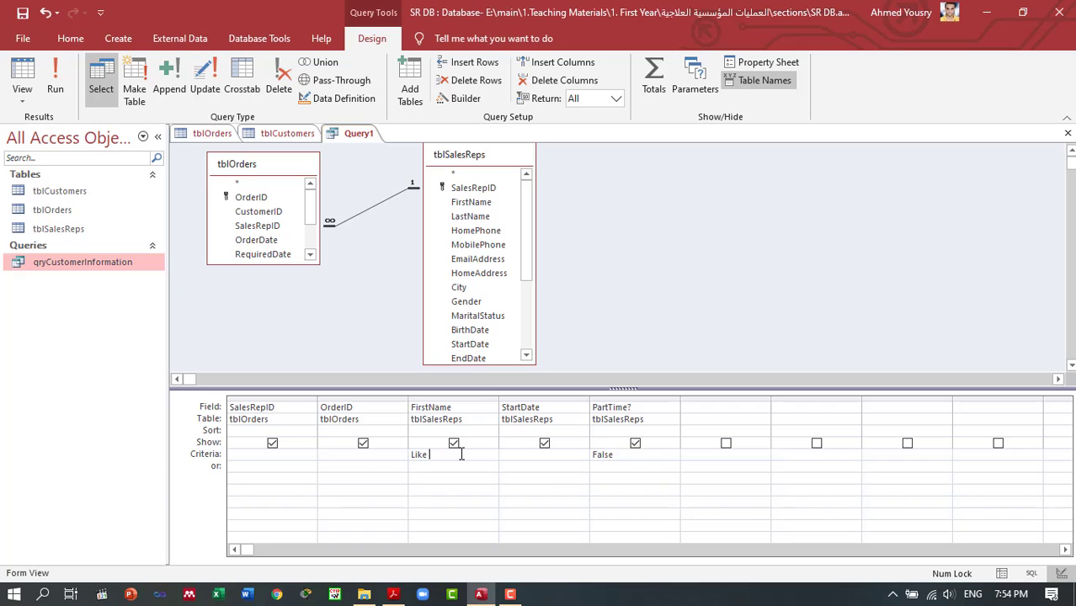
type("*")
left_click(56, 84)
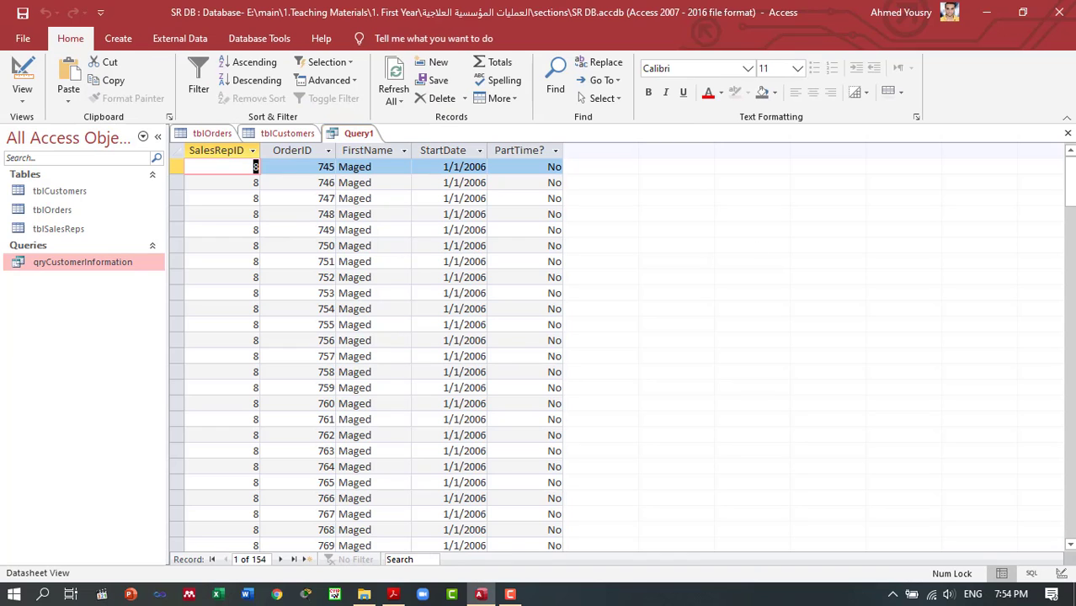
mouse_move(1069, 181)
left_mouse_down()
mouse_move(1070, 231)
mouse_move(1069, 168)
left_mouse_up()
- Change the FirstName criterion to Like "*a" to match names ending in a, and run the query
left_click(22, 74)
left_click(465, 455)
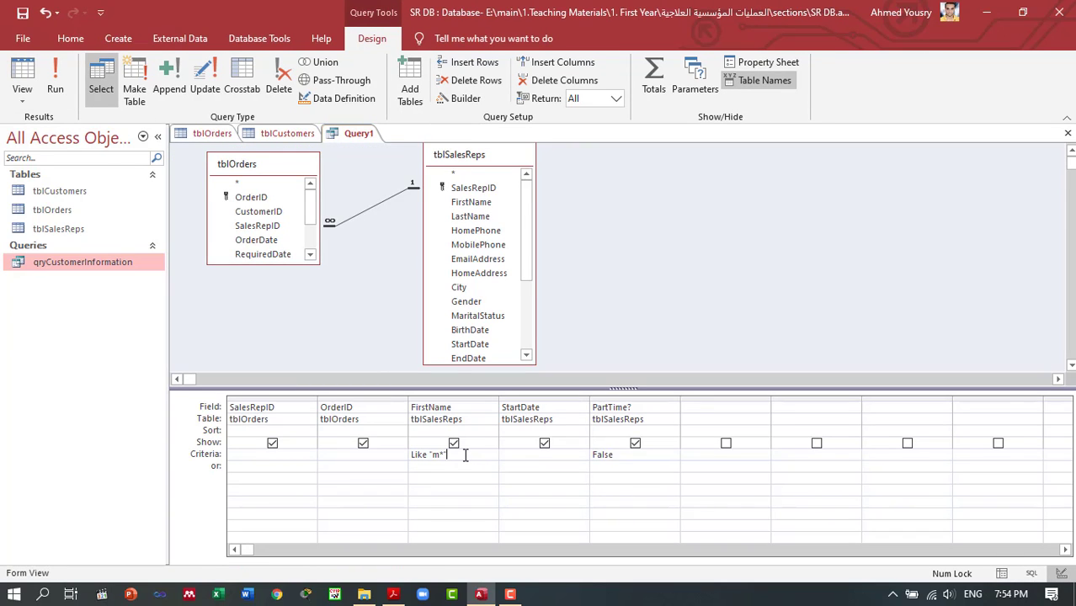
key("BackSpace")
key("ctrl+s")
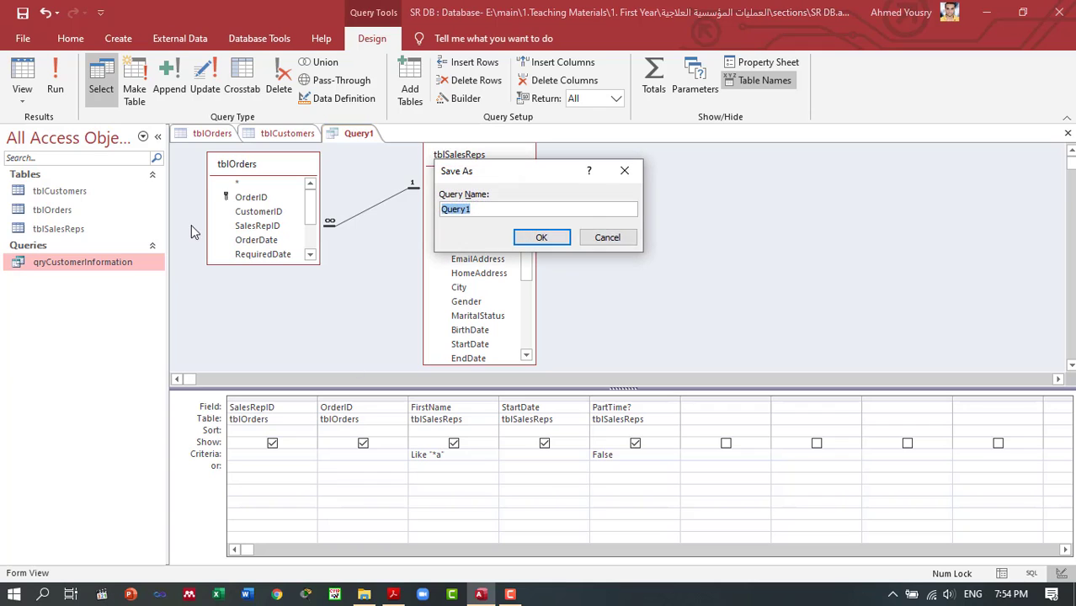
left_click(607, 236)
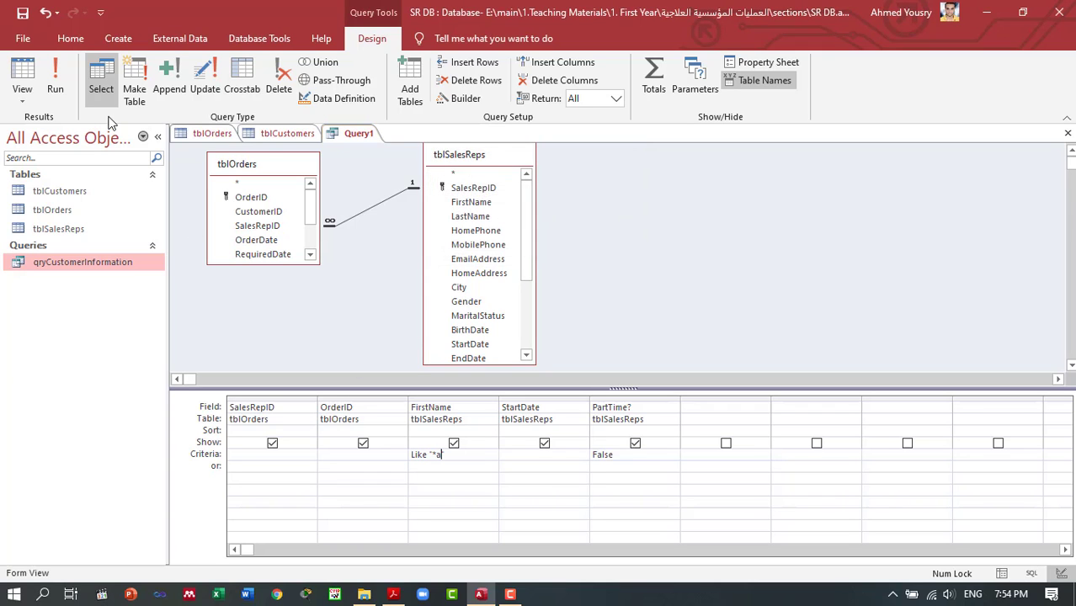
left_click(55, 89)
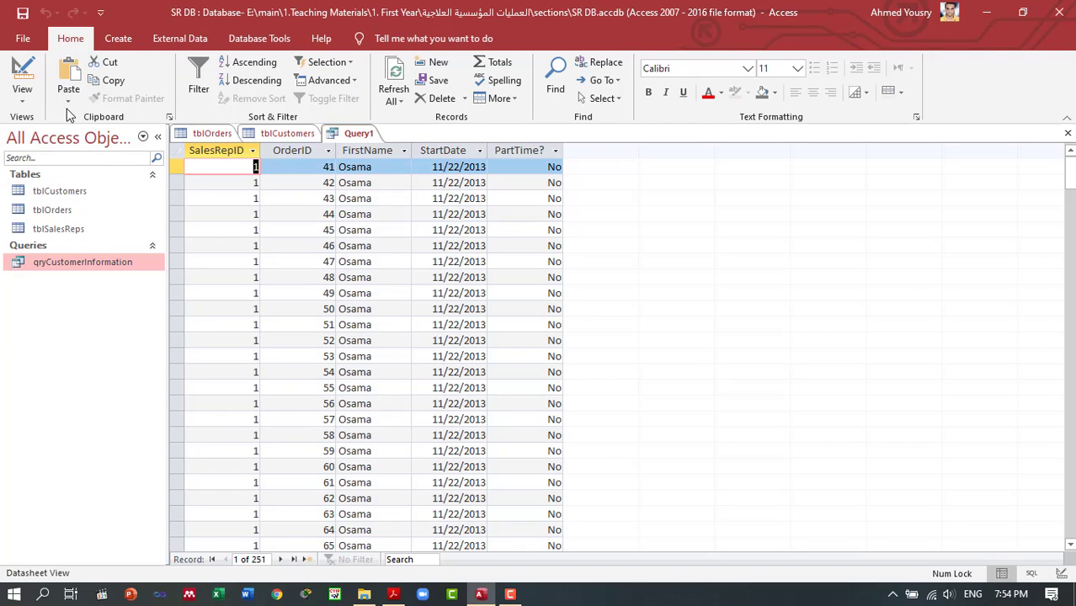
- Change the FirstName criterion to Like "*a*" to match names containing a, run the query and review the records
left_click(24, 75)
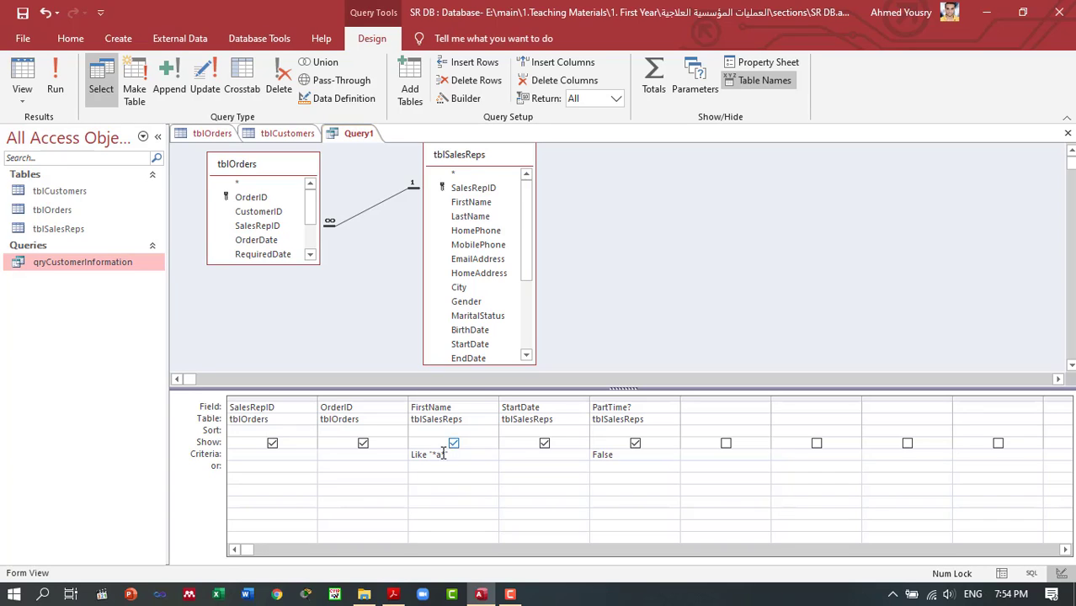
left_click(55, 88)
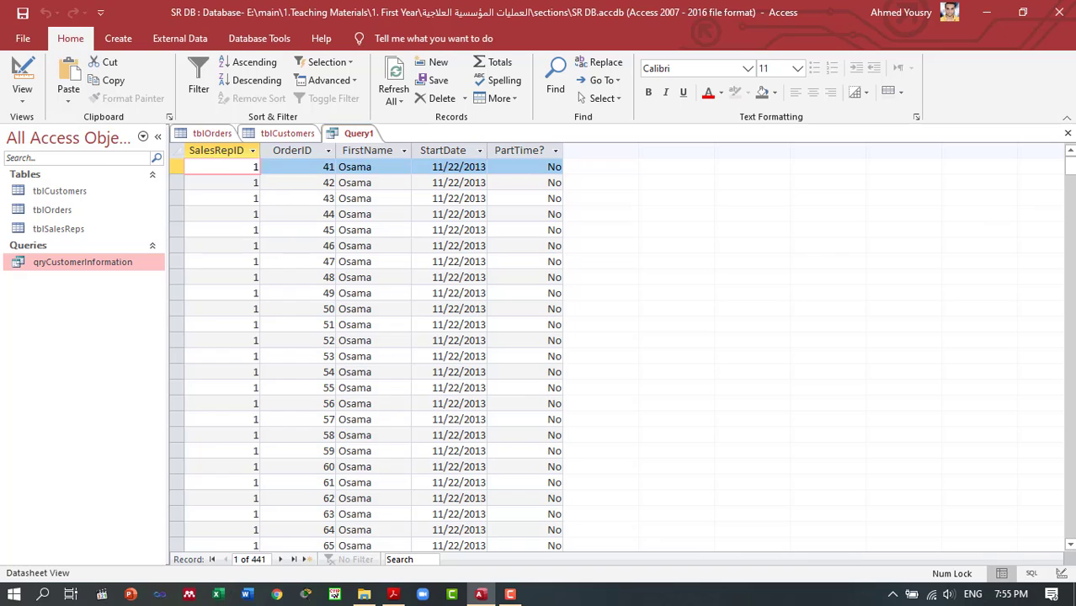
left_click(1071, 180)
left_click(1071, 164)
left_click_drag(1071, 174, 1070, 467)
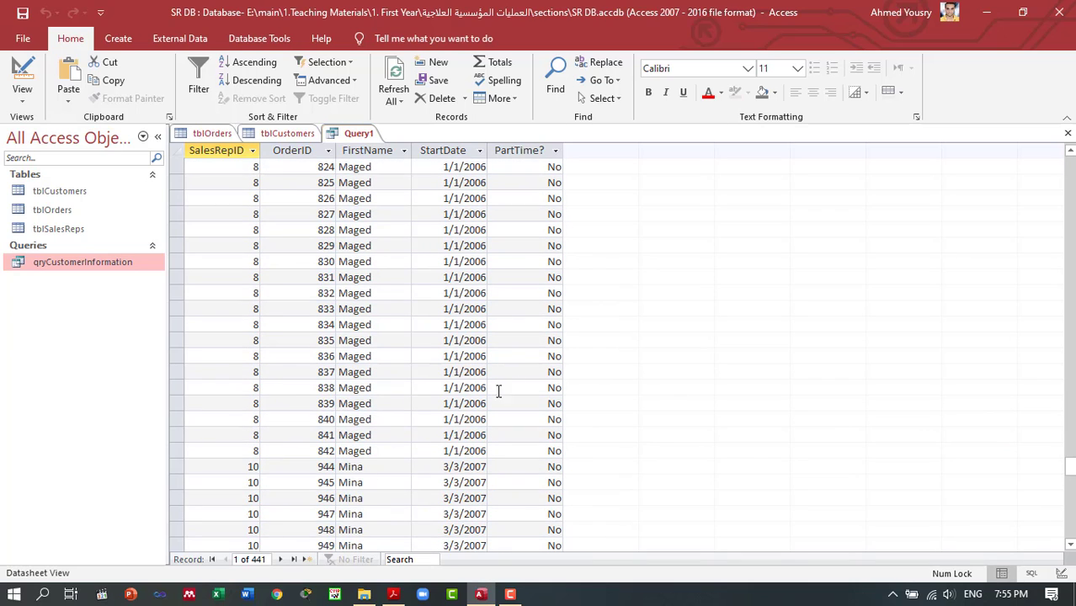
- Negate the FirstName criterion to Not Like "*a*" and run the query
left_click(21, 69)
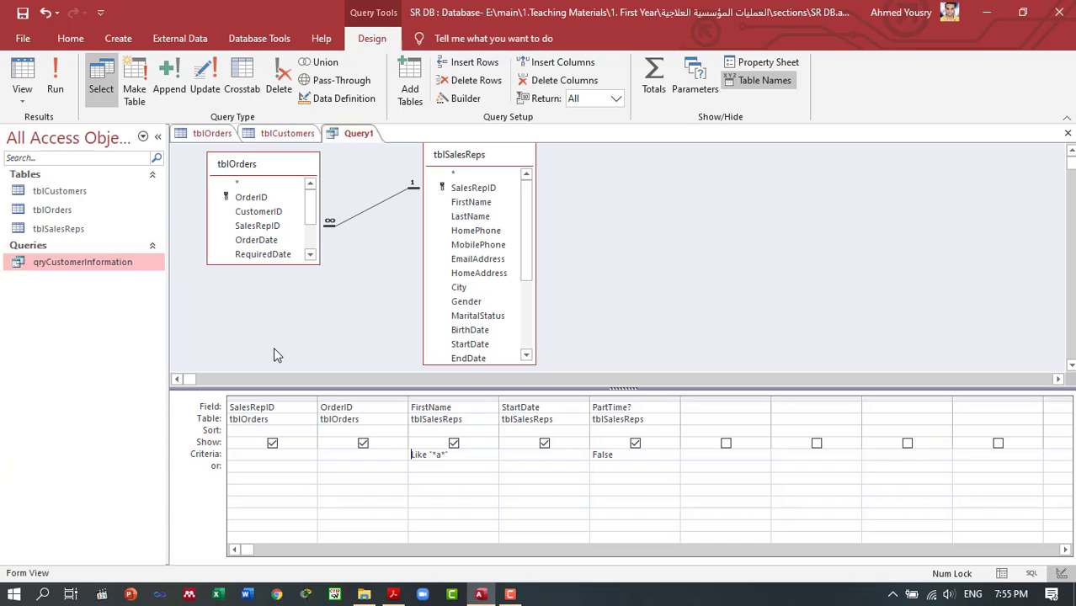
type("Not")
key("ctrl+s")
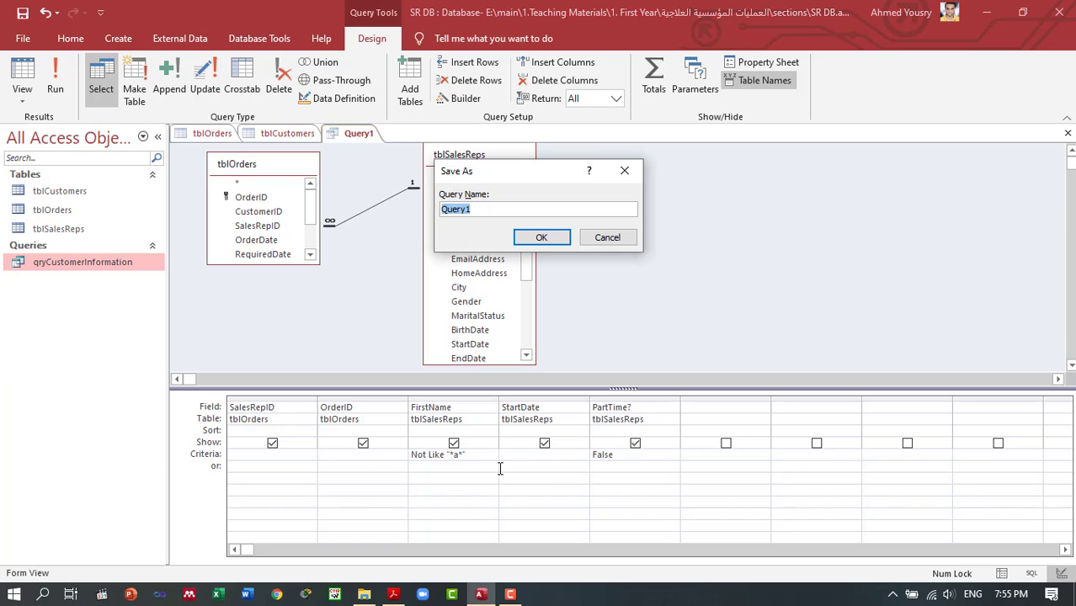
left_click(607, 238)
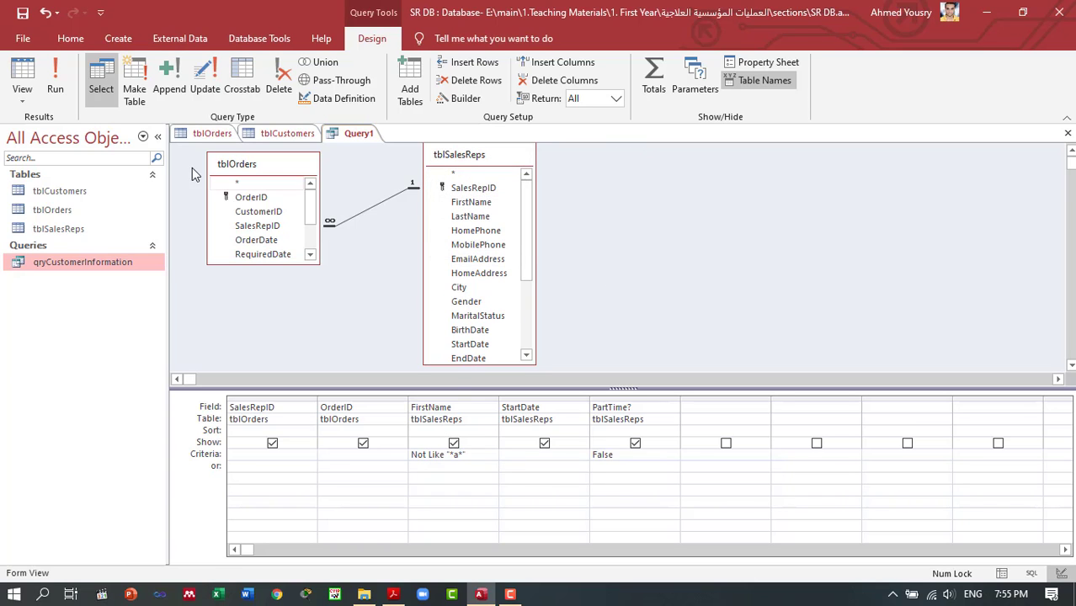
left_click(54, 84)
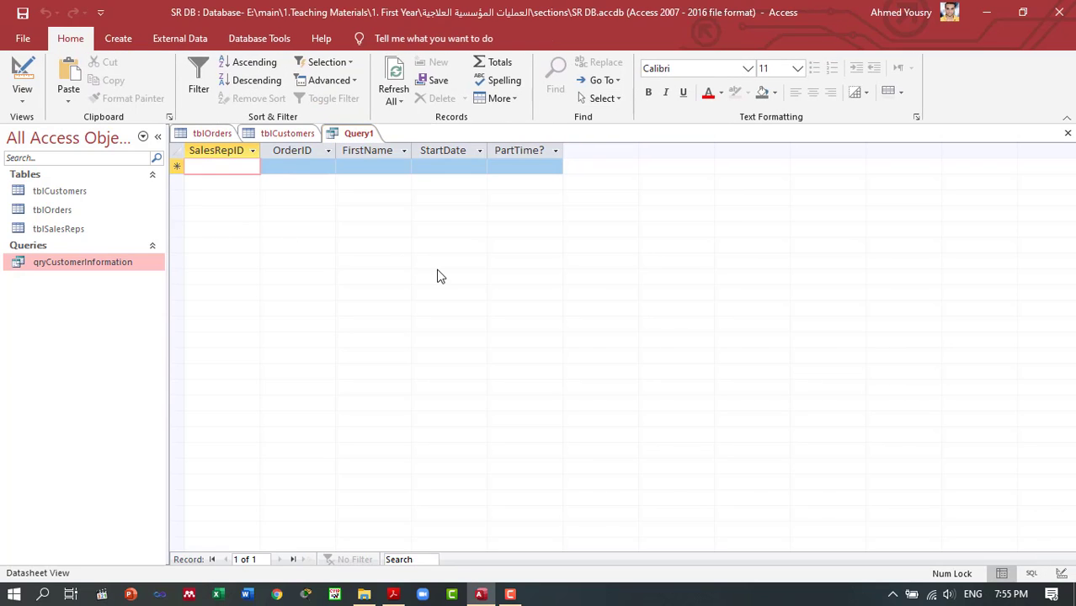
- Change the FirstName criterion to Not Like "*m*" to exclude names containing m, run the query and review the records
left_click(23, 76)
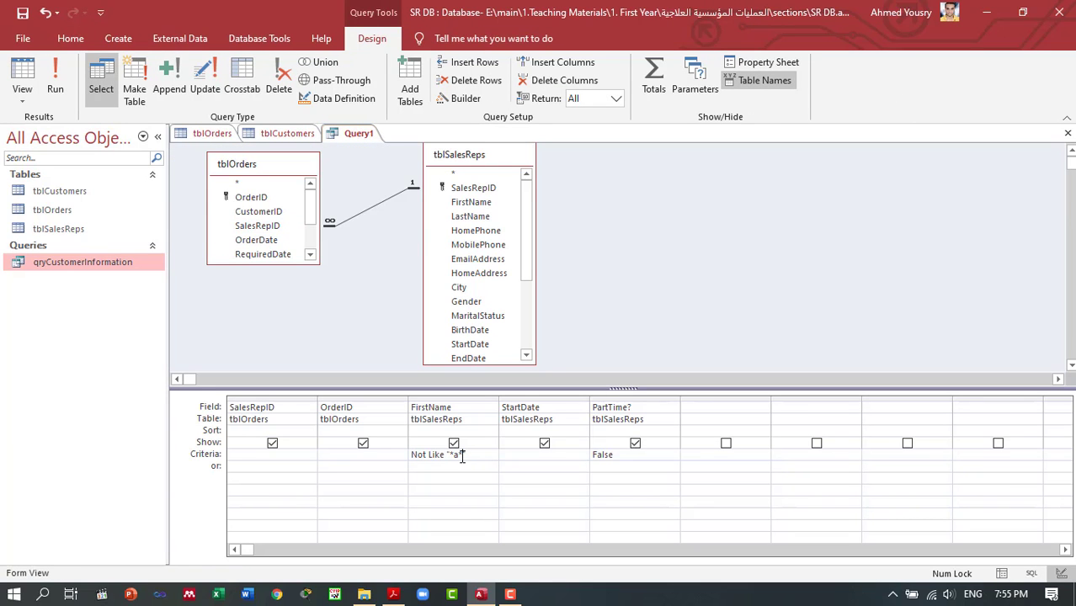
key("BackSpace")
left_click(69, 99)
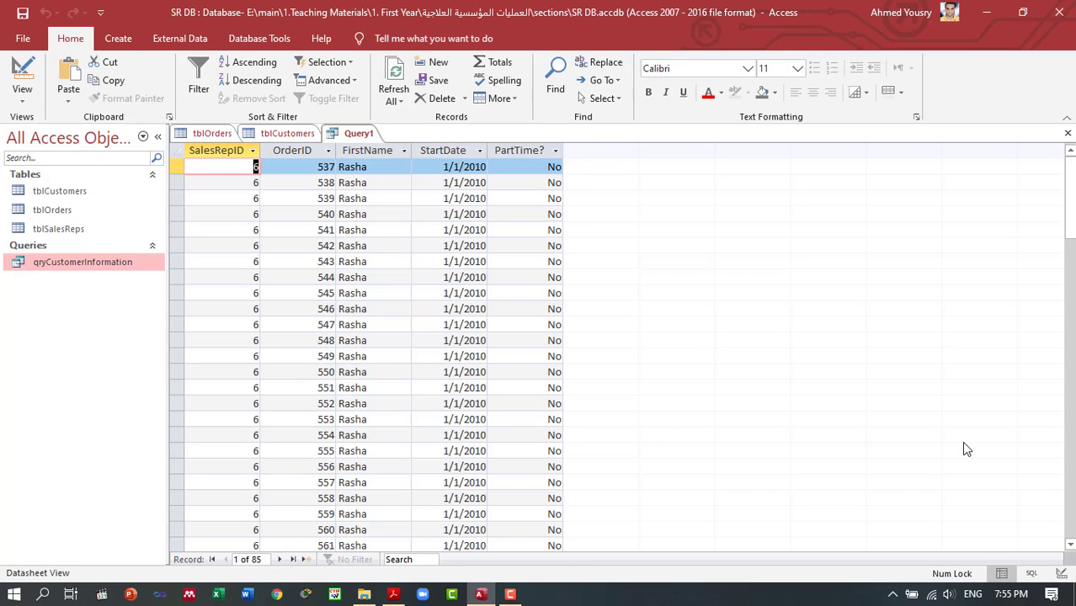
mouse_move(1069, 199)
left_mouse_down()
mouse_move(1070, 480)
mouse_move(1069, 194)
left_mouse_up()
- Save Query1 from Design View as qrySalesRepsOrdersInfo and open the saved query's results
left_click(22, 80)
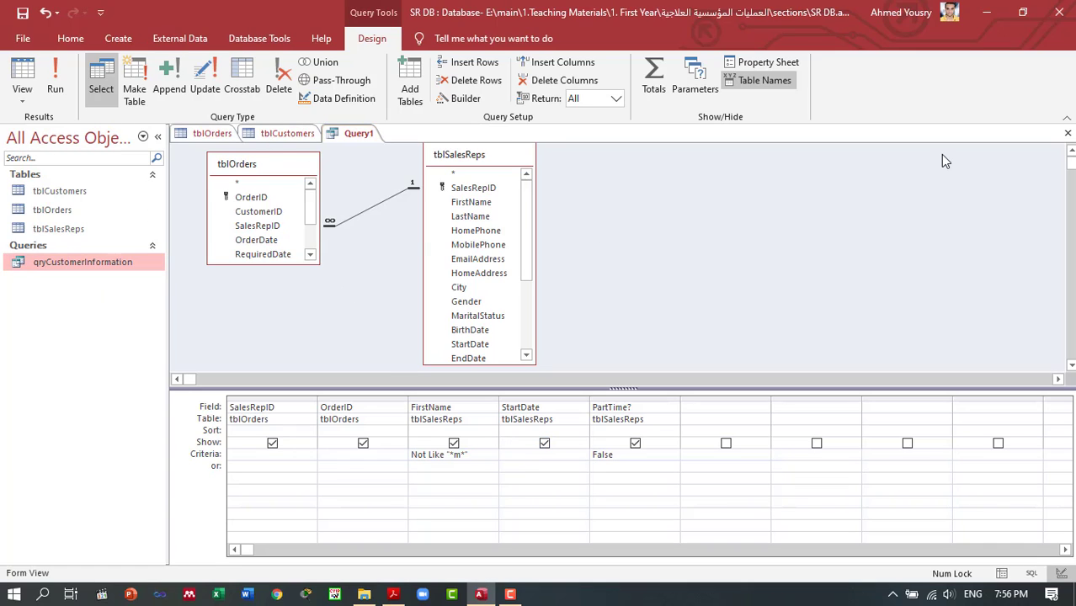
key("ctrl+s")
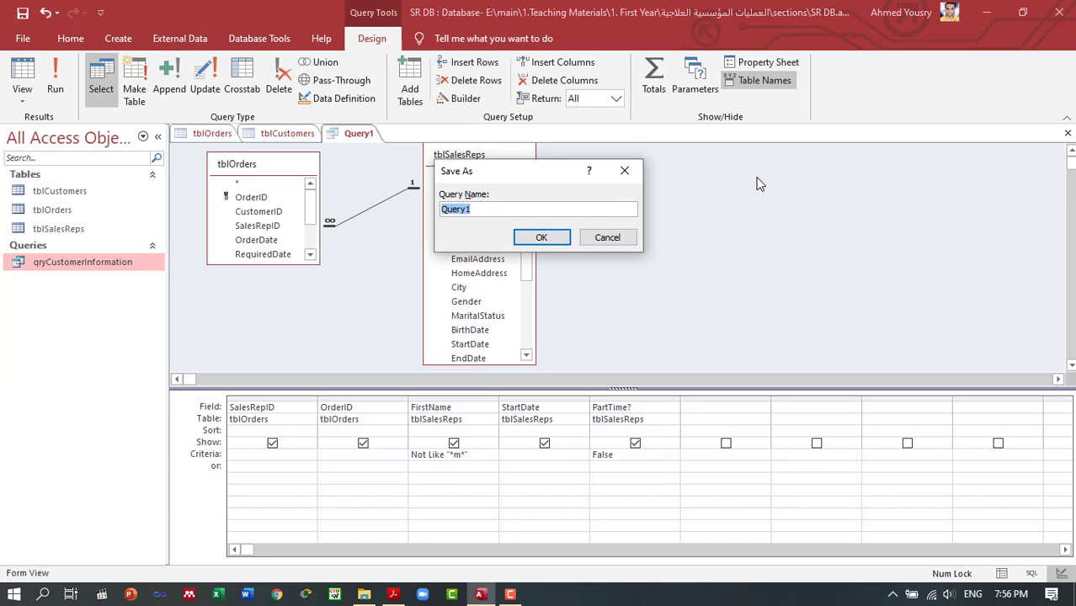
type("qry")
left_click_drag(539, 177, 686, 217)
type("Sal")
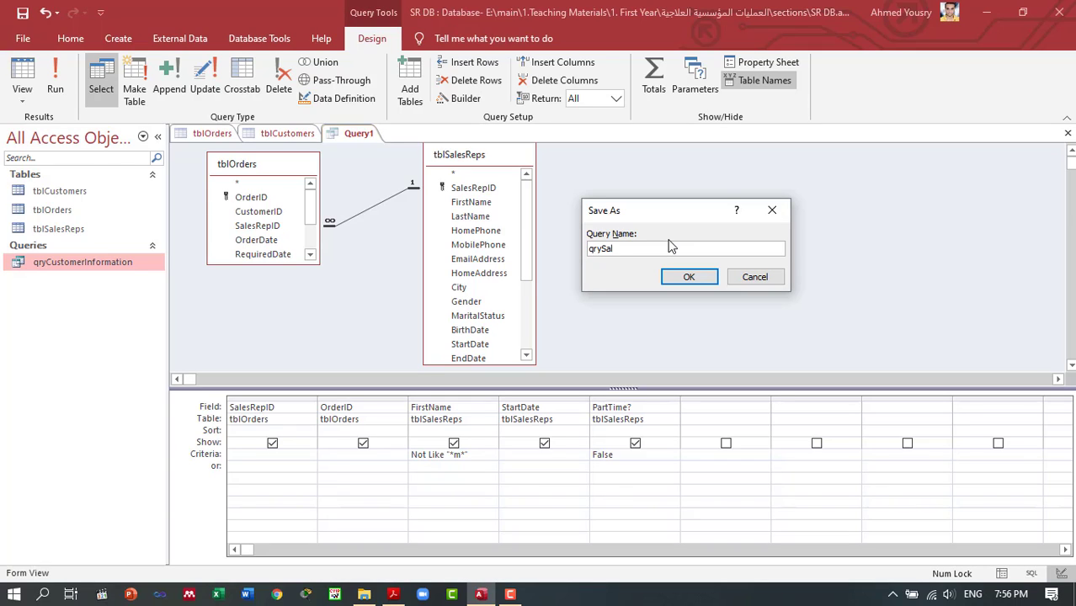
type("esRepsOrdersInfo")
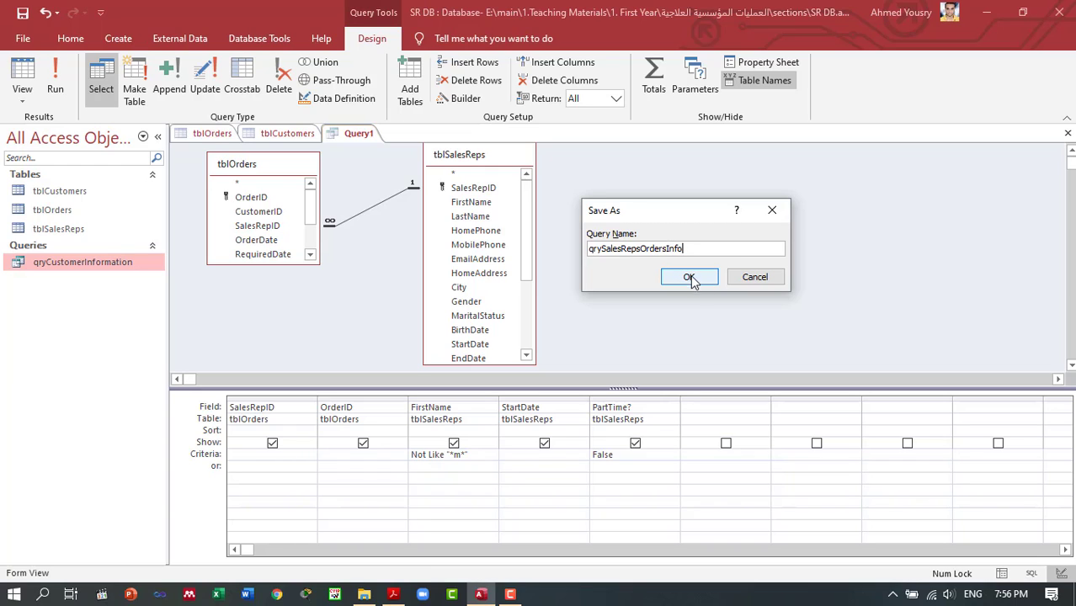
left_click(688, 276)
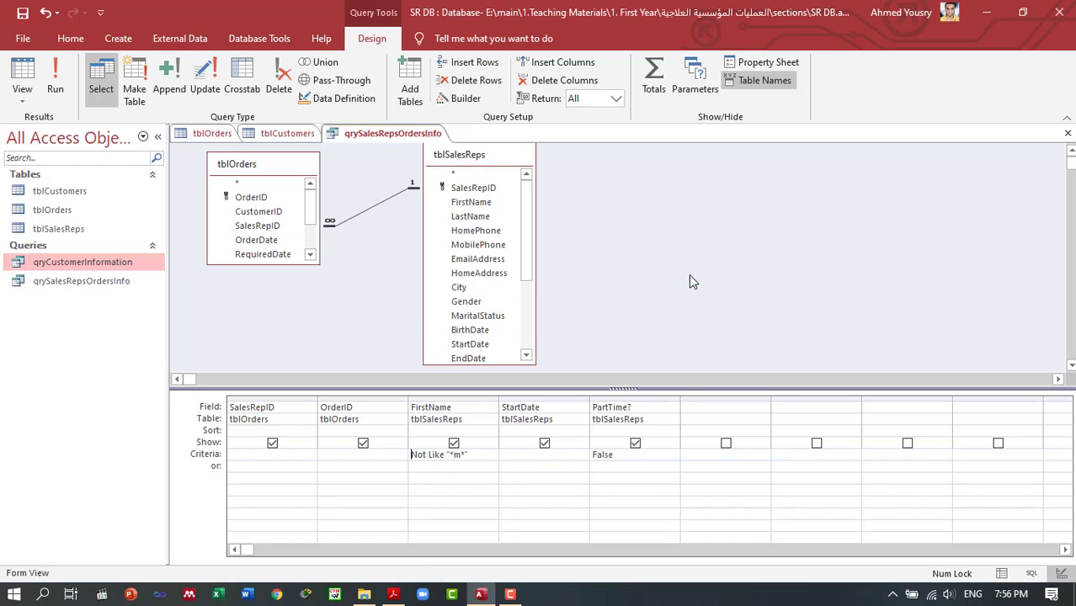
double_click(53, 281)
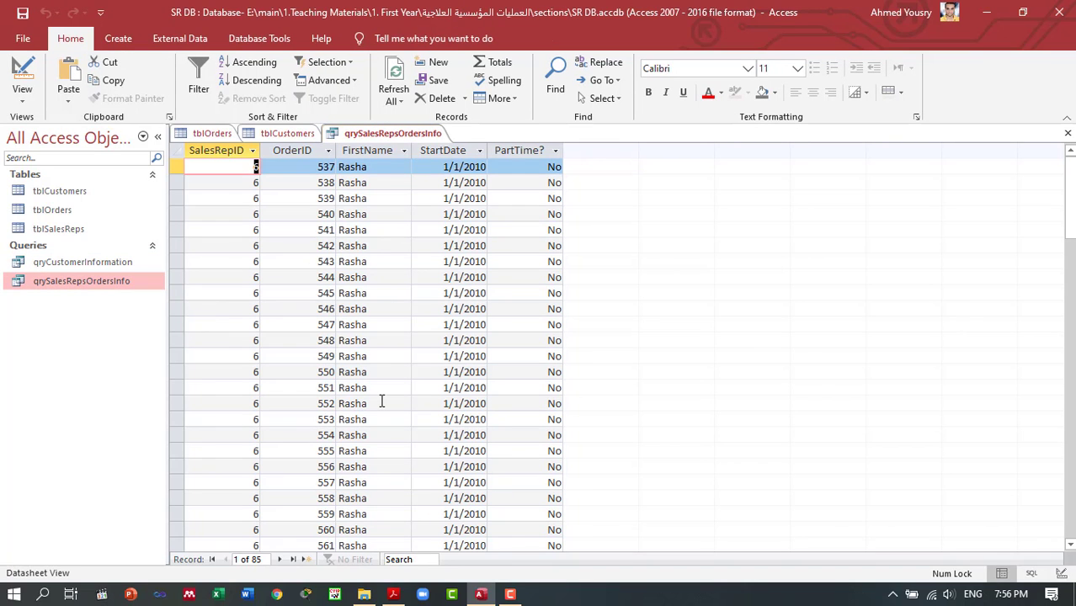
- Open qryCustomerInformation in Design View and examine the Not In criterion of its City column
double_click(100, 268)
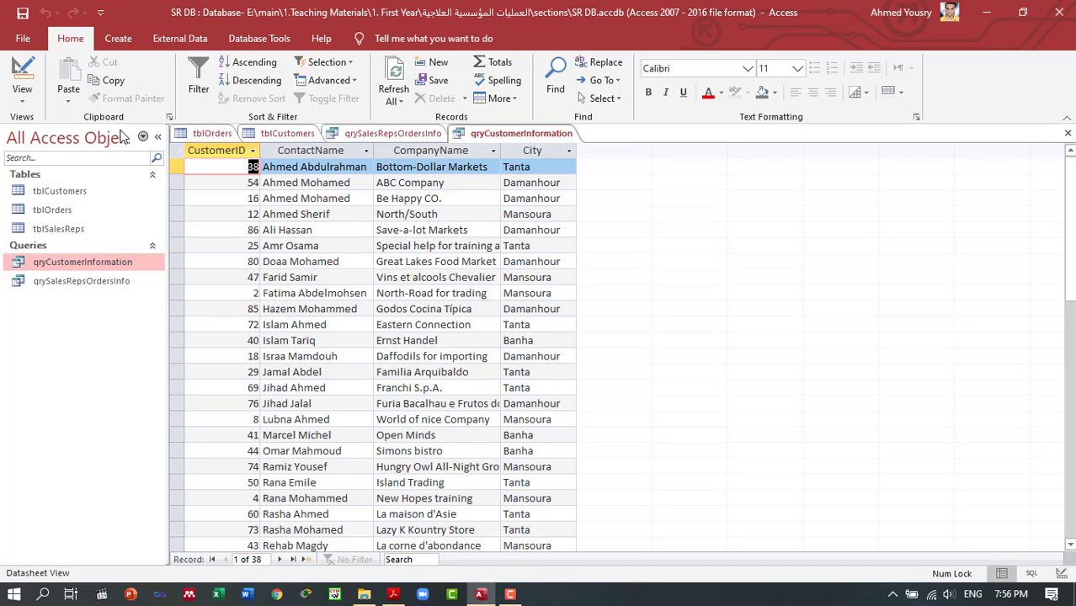
left_click(22, 78)
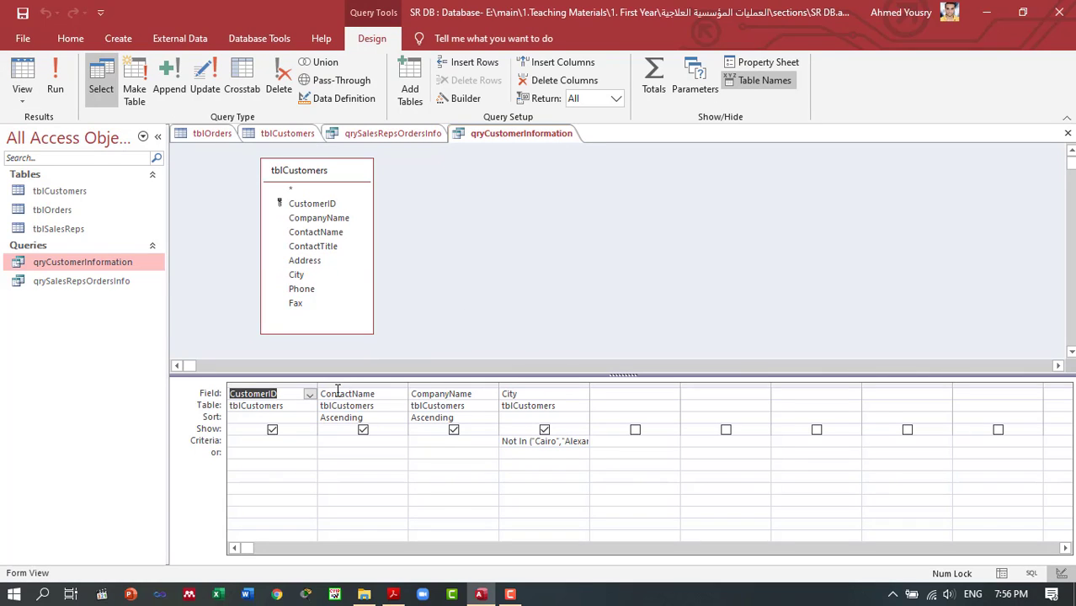
left_click(556, 441)
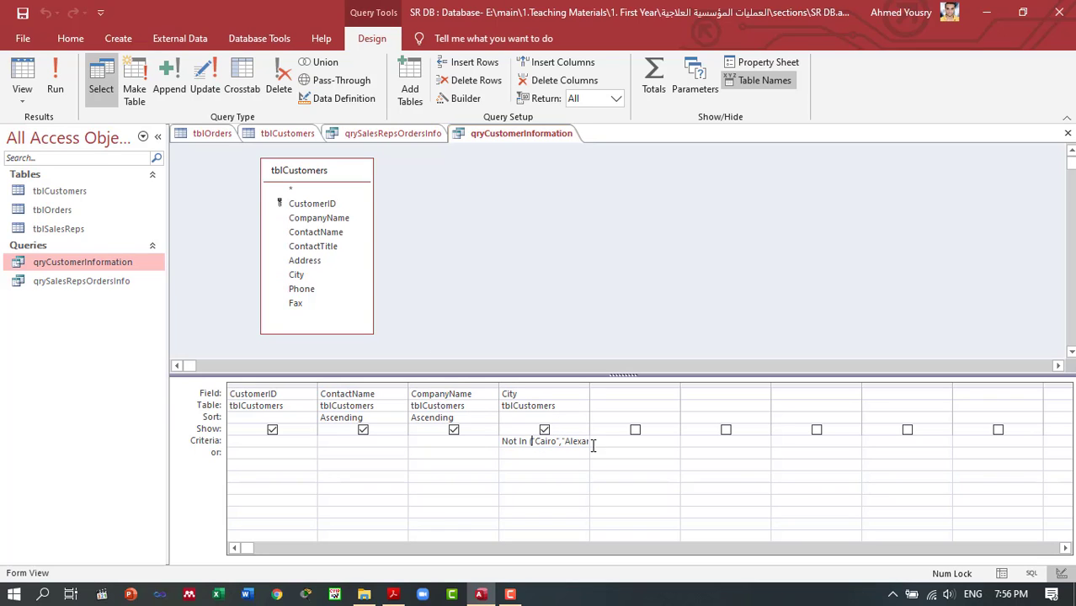
left_click(55, 84)
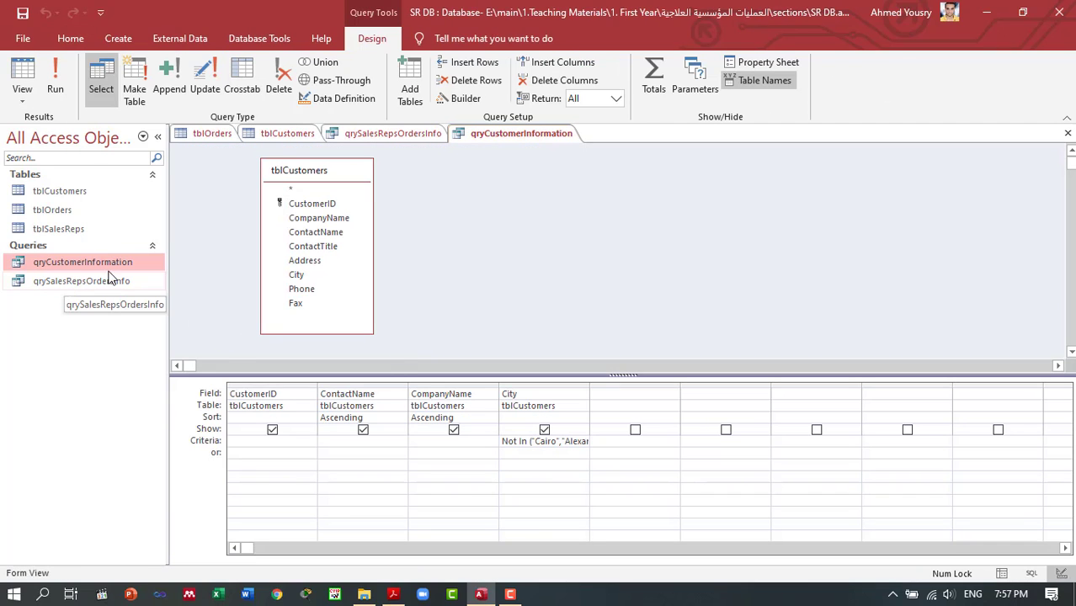
left_click(566, 438)
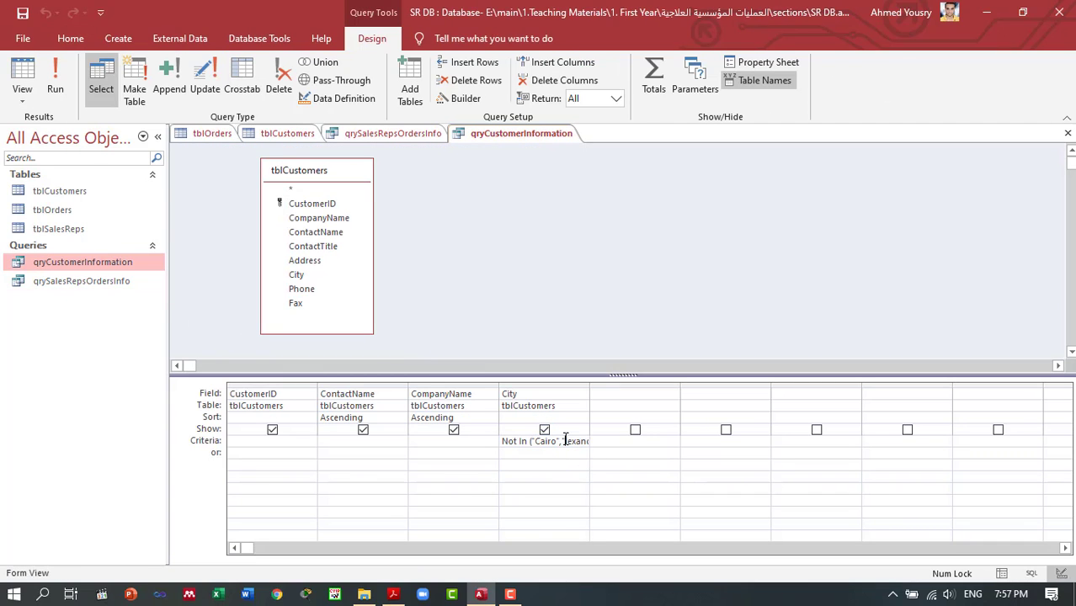
- Replace the Not In criterion of the City column with the parameter prompt [Enter City]
key("End")
key("Return")
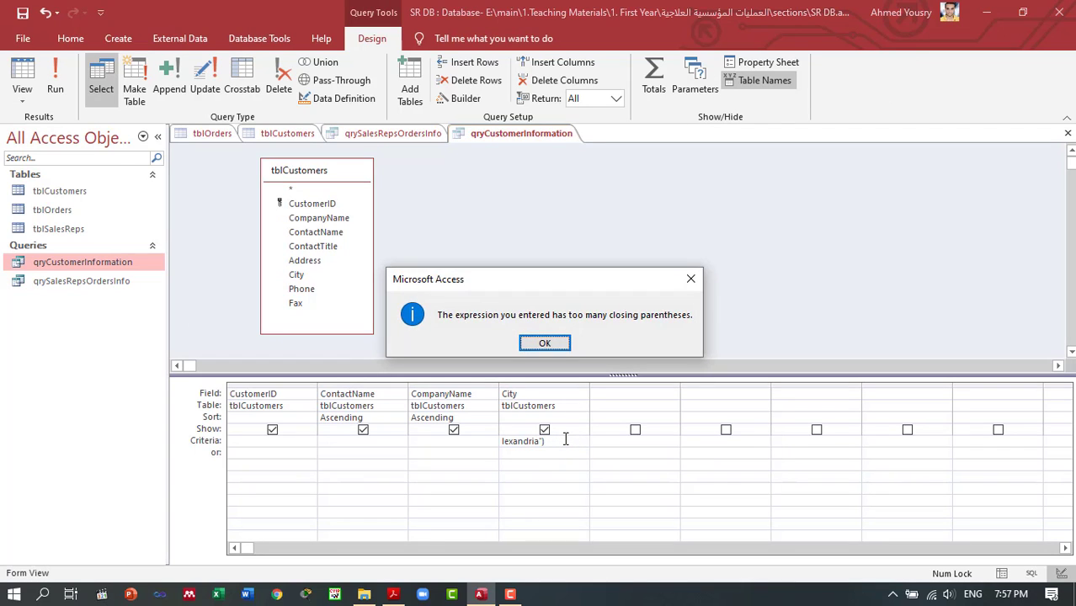
key("Return")
key("BackSpace")
key("BackSpace")
key("BackSpace")
key("BackSpace")
key("BackSpace")
key("BackSpace")
key("BackSpace")
key("BackSpace")
key("BackSpace")
key("BackSpace")
key("BackSpace")
key("BackSpace")
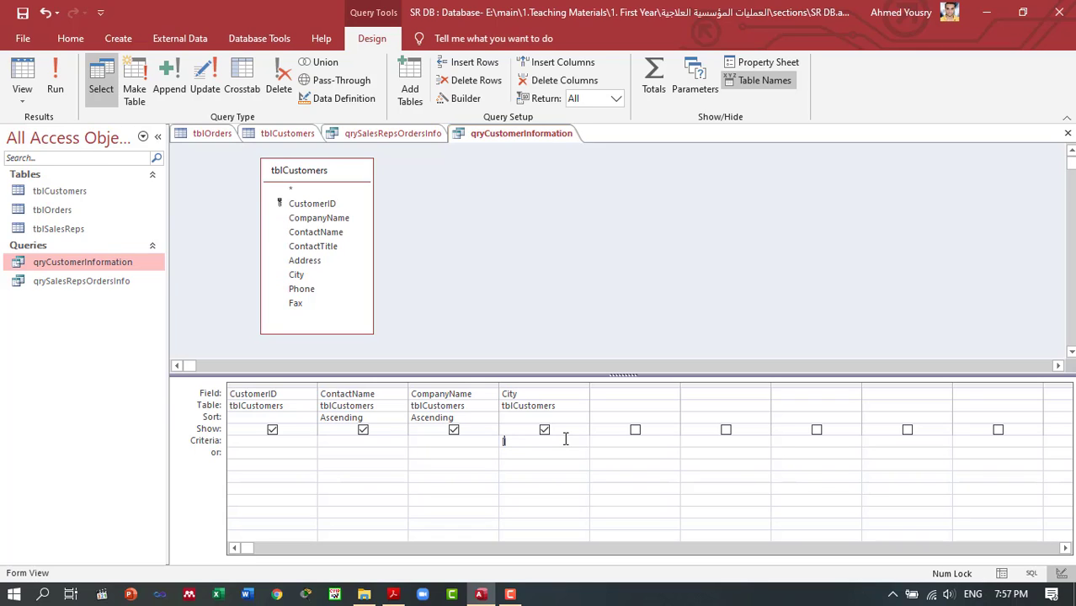
type("[Enter City]")
- Run qryCustomerInformation with Cairo as the Enter City parameter value
left_click(55, 77)
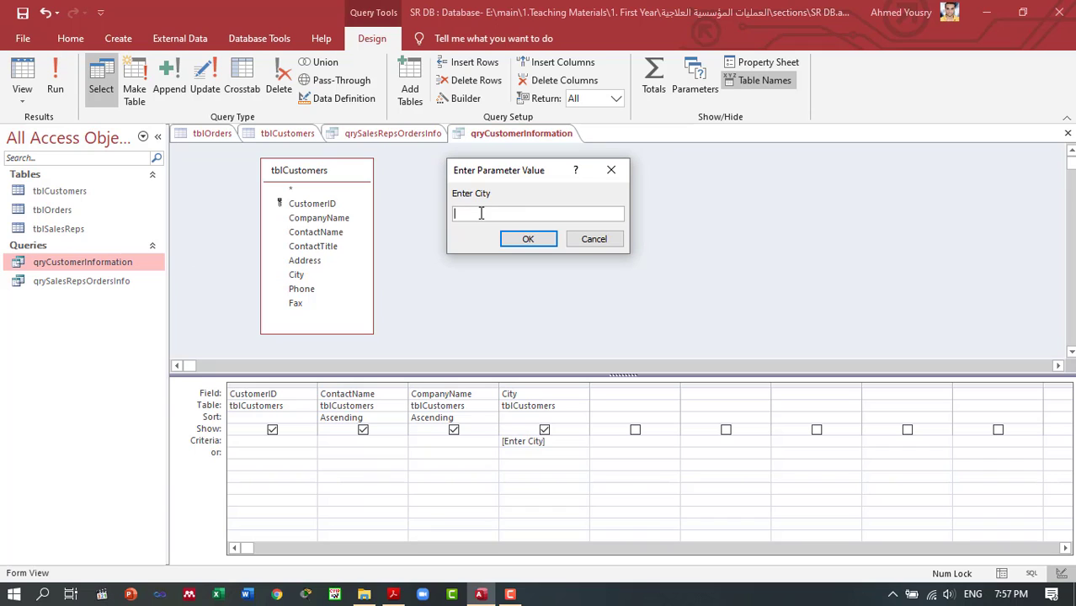
type("Cairo")
key("Return")
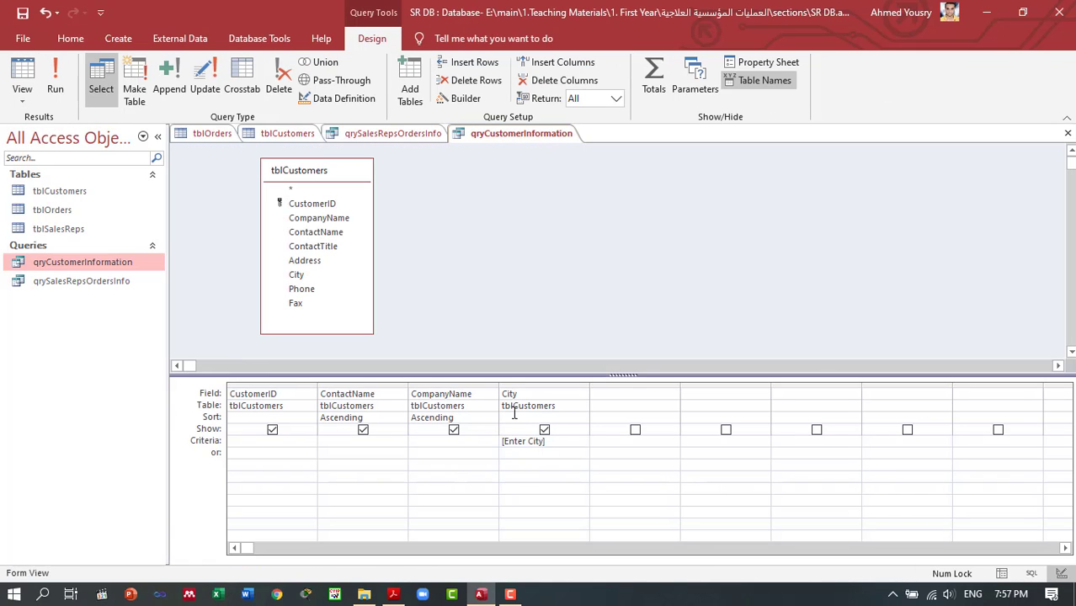
- Add the parameter criterion [Enter Name] to the ContactName column and run the query with a contact's name and the city Cairo
left_click(338, 441)
type("[Enter Name")
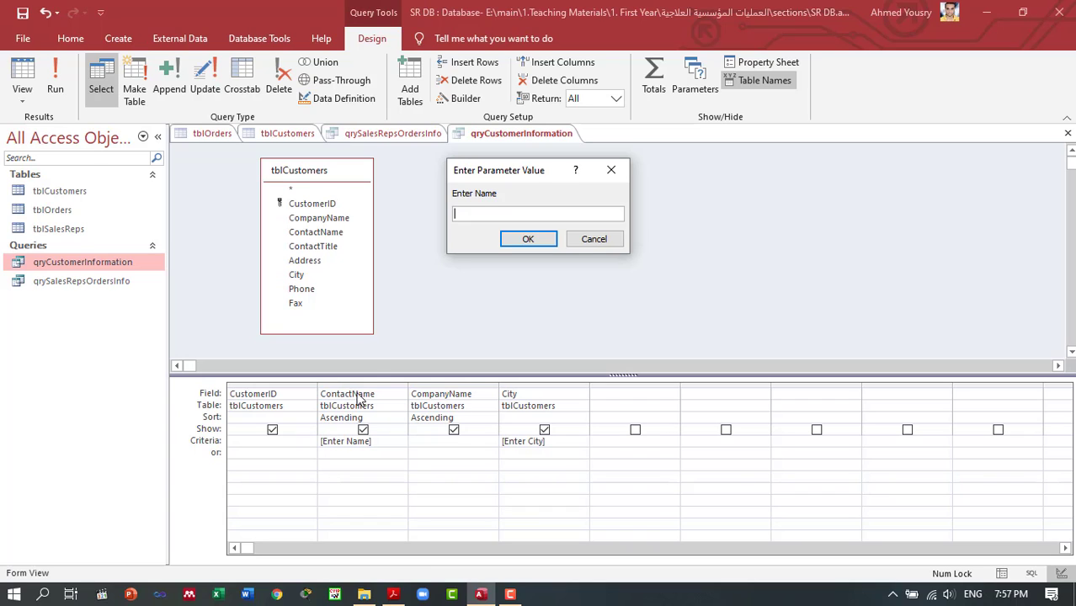
type("Ahmed")
key("Return")
type("Cairo")
key("Return")
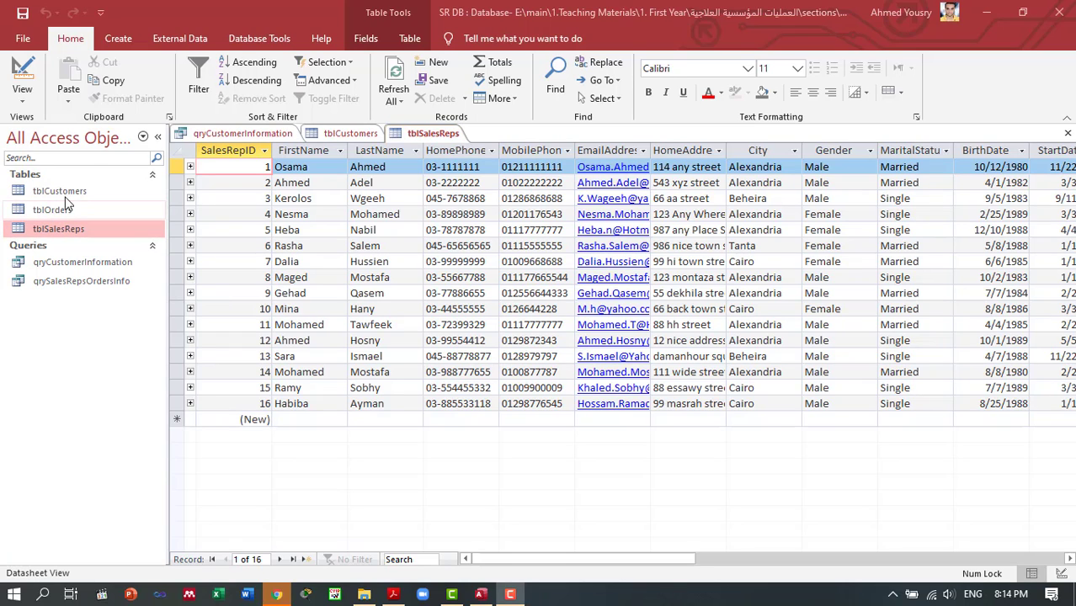
- Create a new query in Design View based on tblOrders and tblSalesReps
left_click(118, 40)
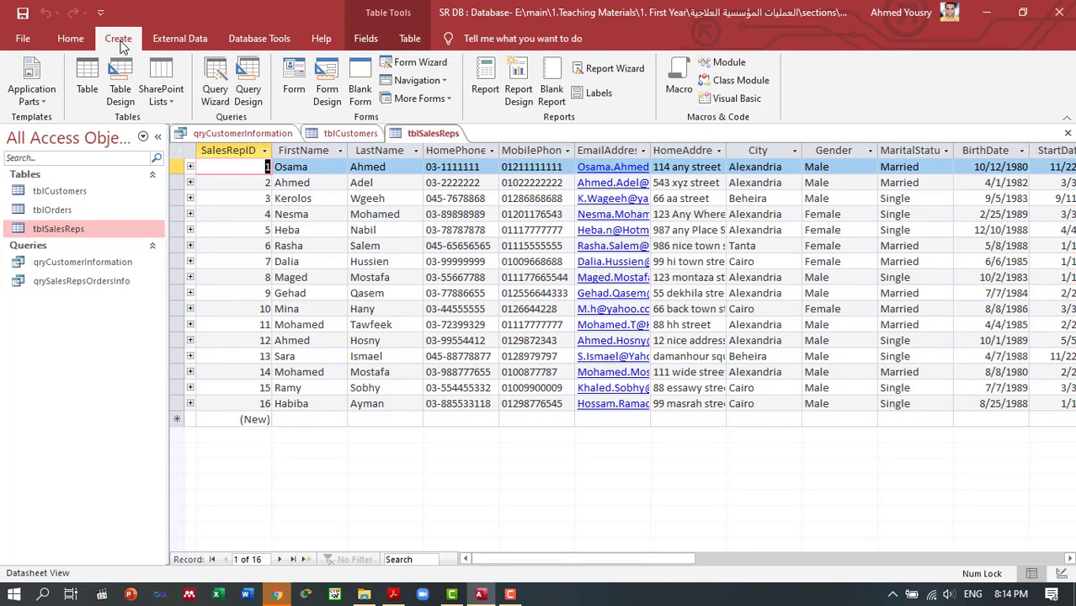
left_click(249, 91)
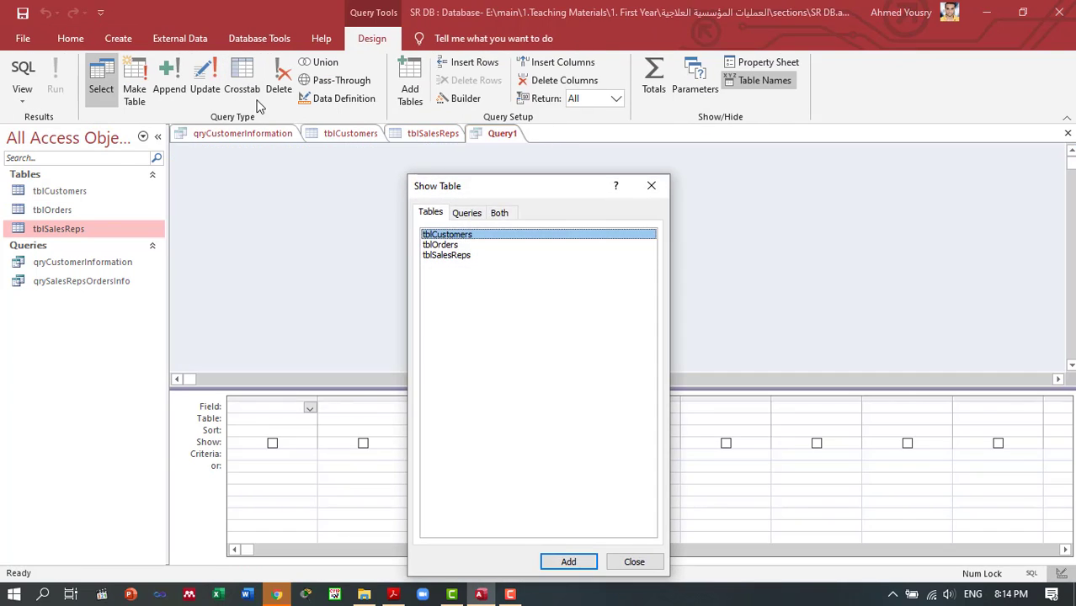
key("Down")
key("Down")
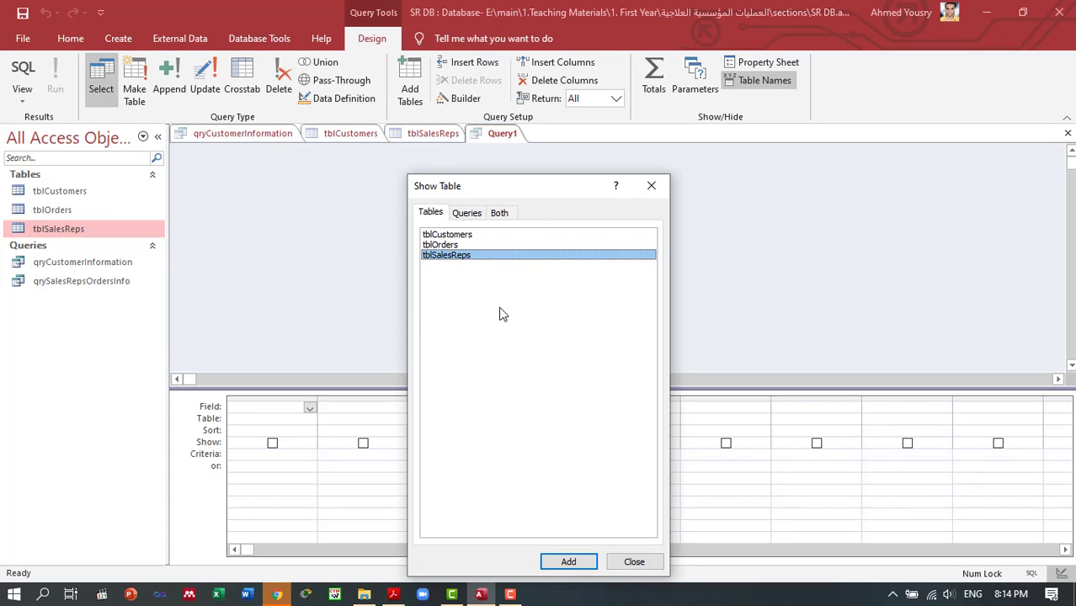
key("shift+Up")
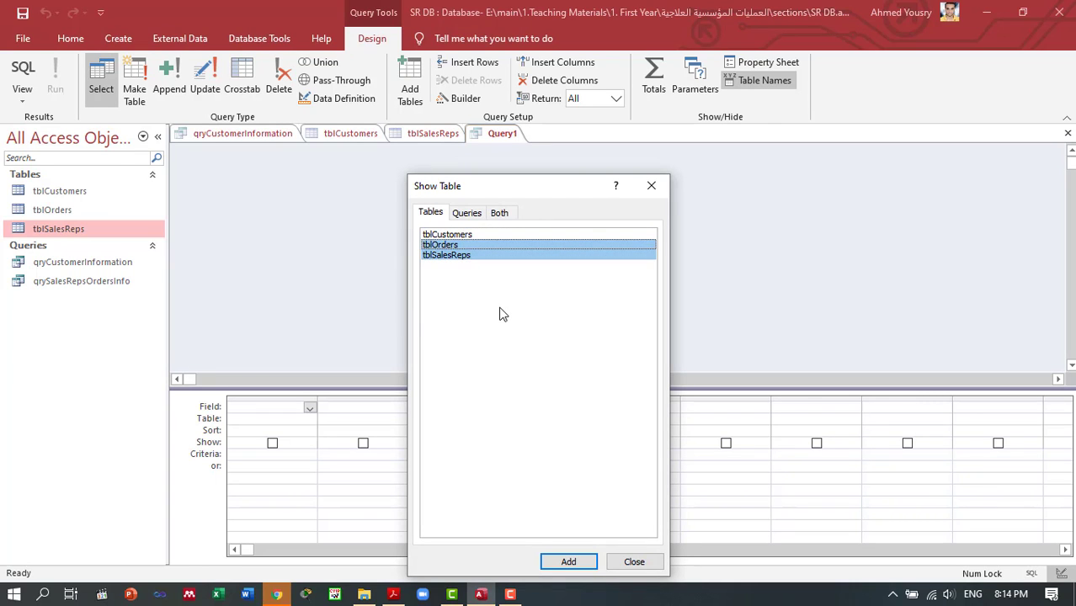
left_click(570, 562)
left_click(631, 561)
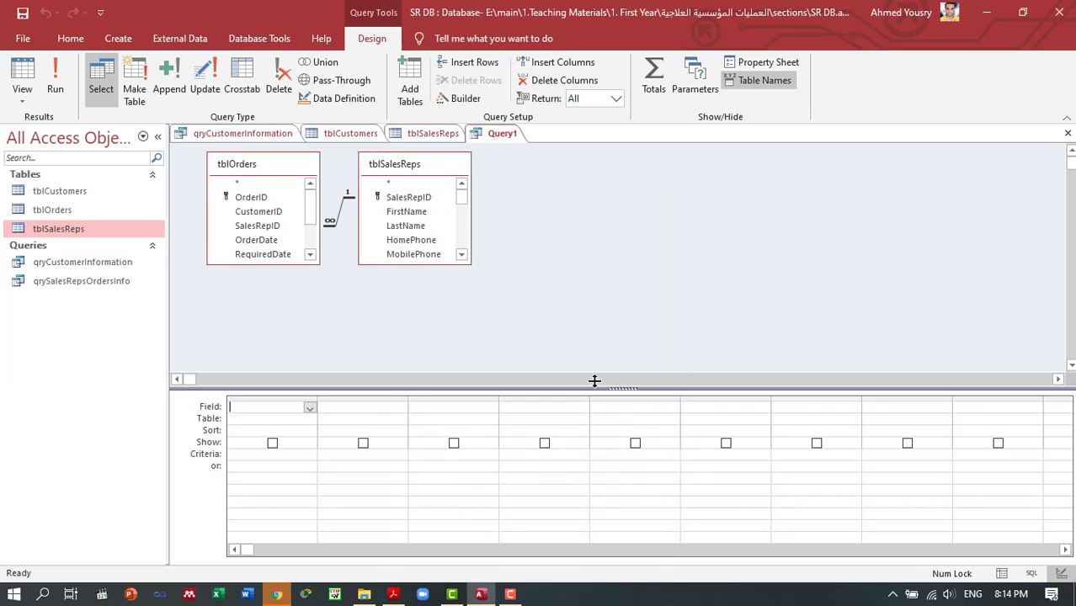
- Add OrderID and CustomerID from tblOrders plus SalesRepID, FirstName, City and StartDate from tblSalesReps, and run the query
double_click(257, 198)
double_click(264, 213)
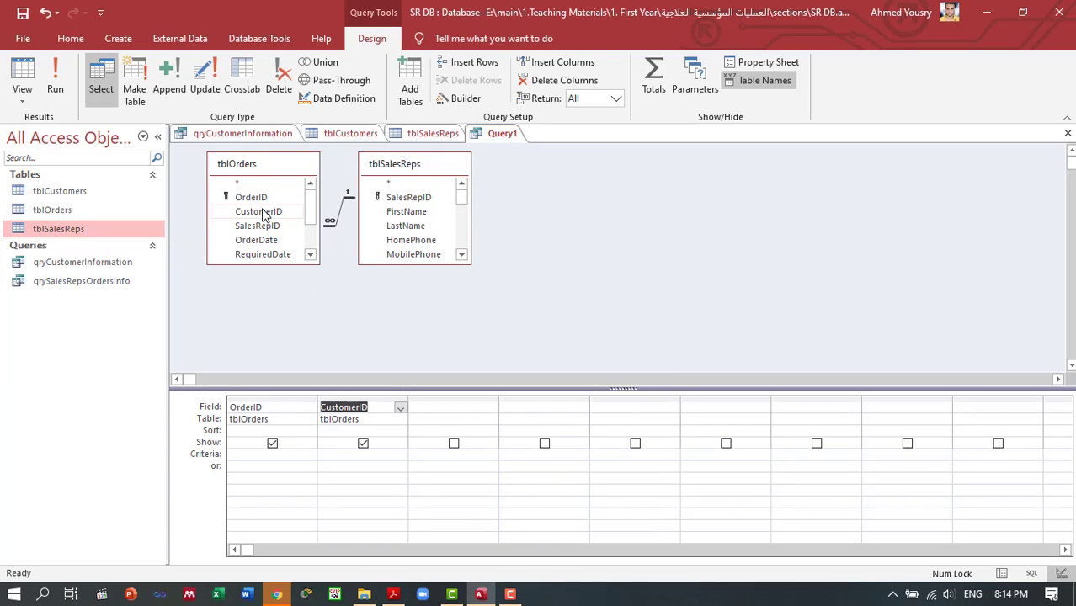
double_click(412, 199)
double_click(412, 214)
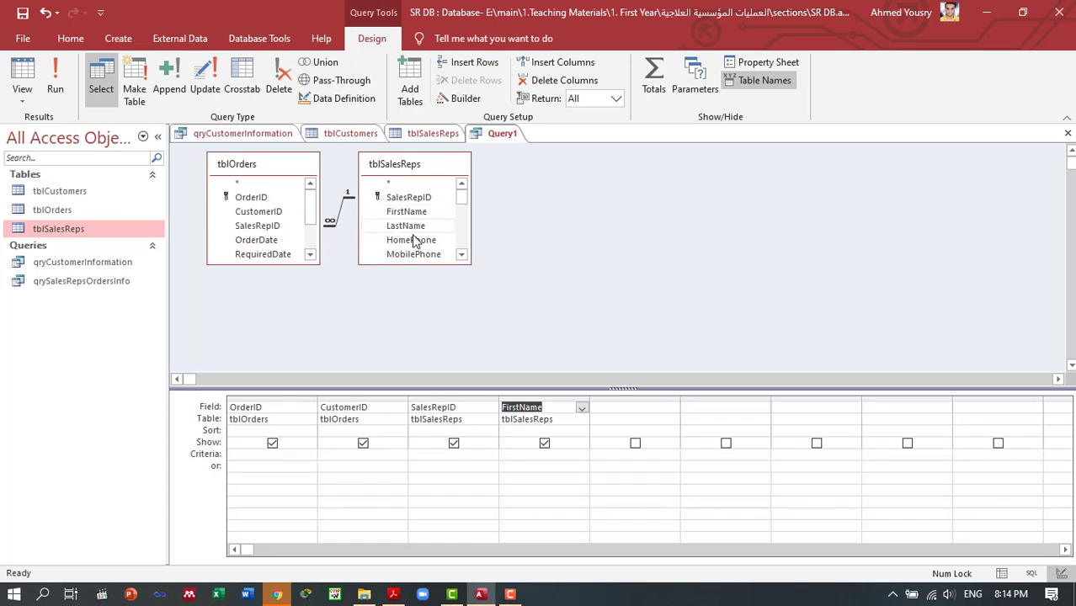
left_click_drag(414, 265, 408, 370)
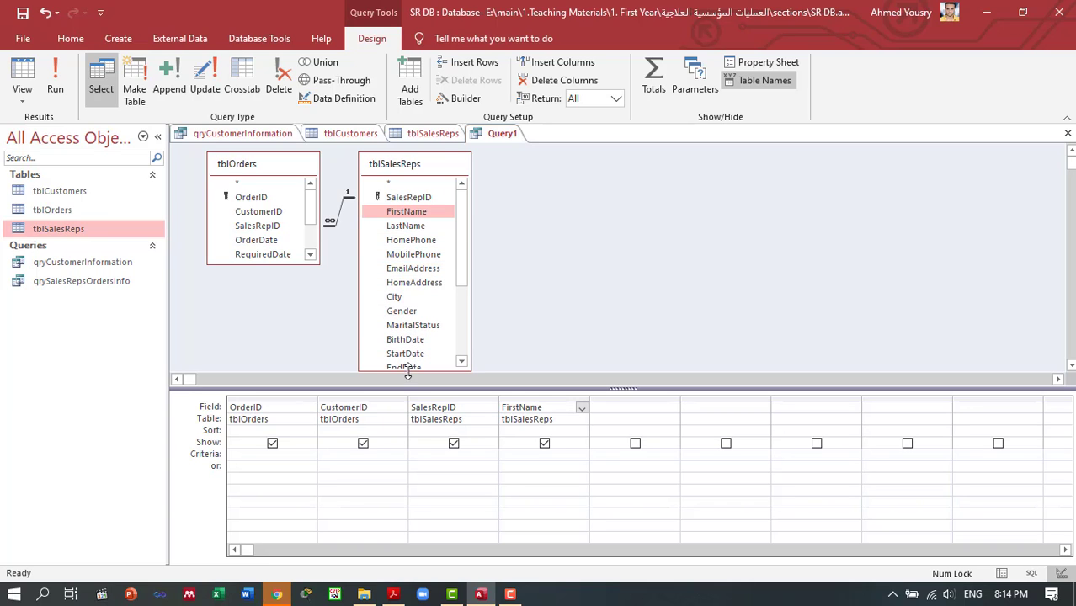
double_click(393, 297)
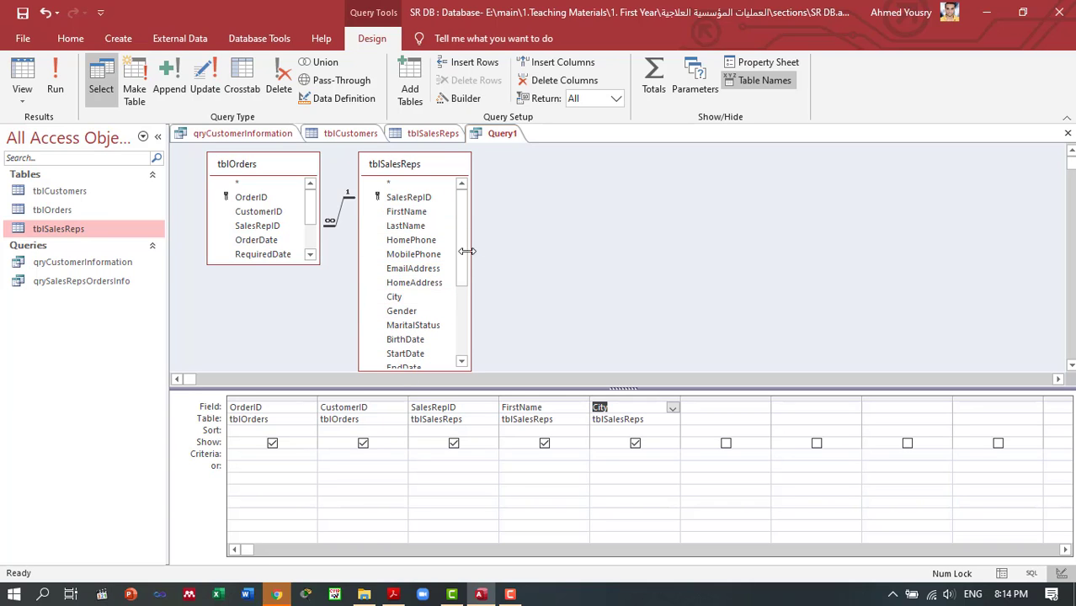
left_click_drag(464, 250, 454, 286)
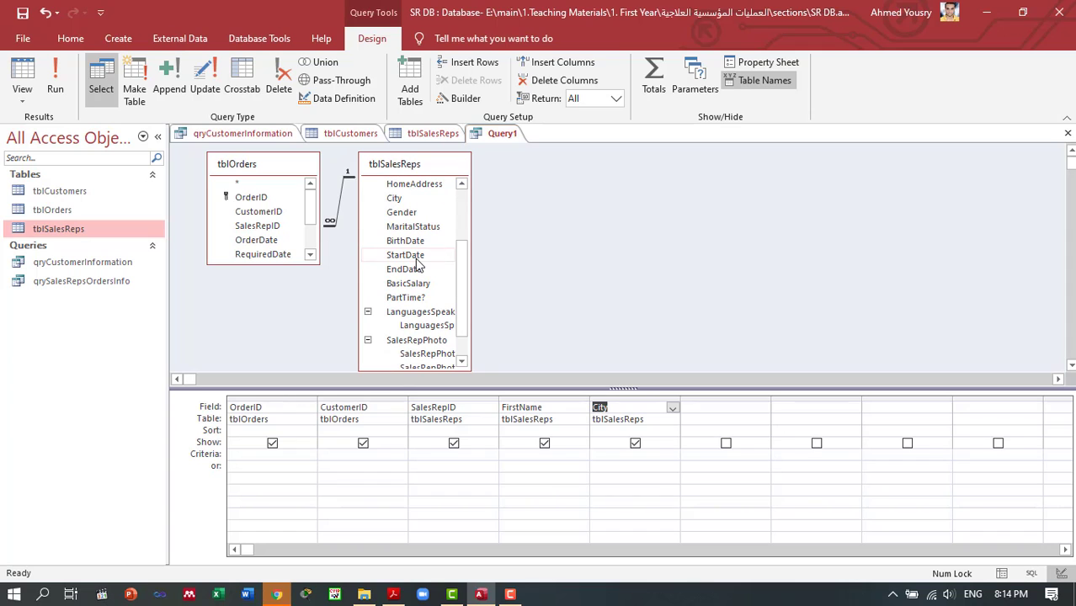
double_click(416, 257)
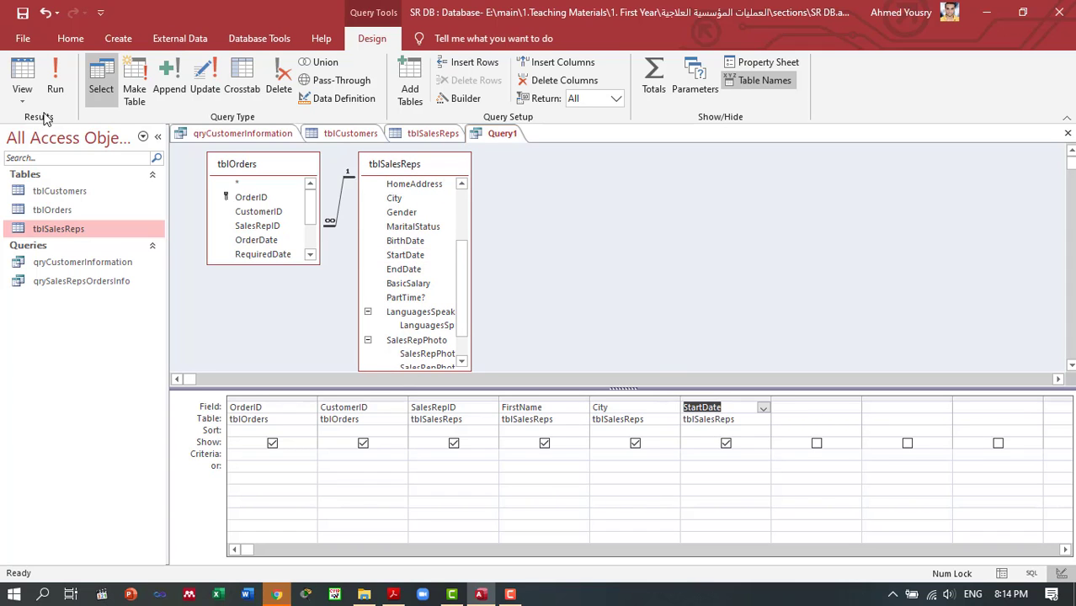
left_click(55, 89)
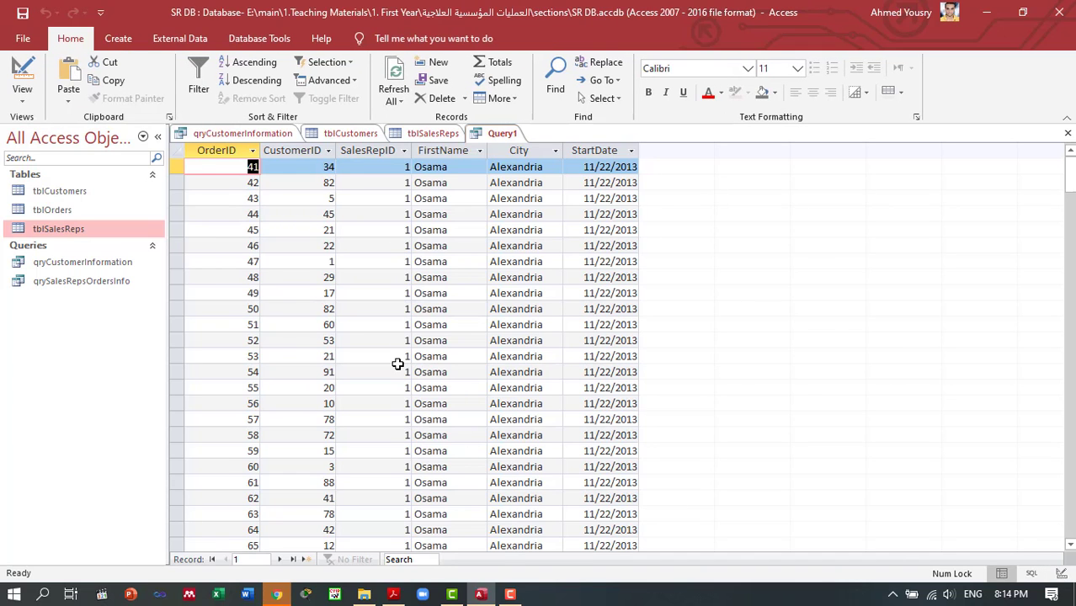
left_click(397, 364)
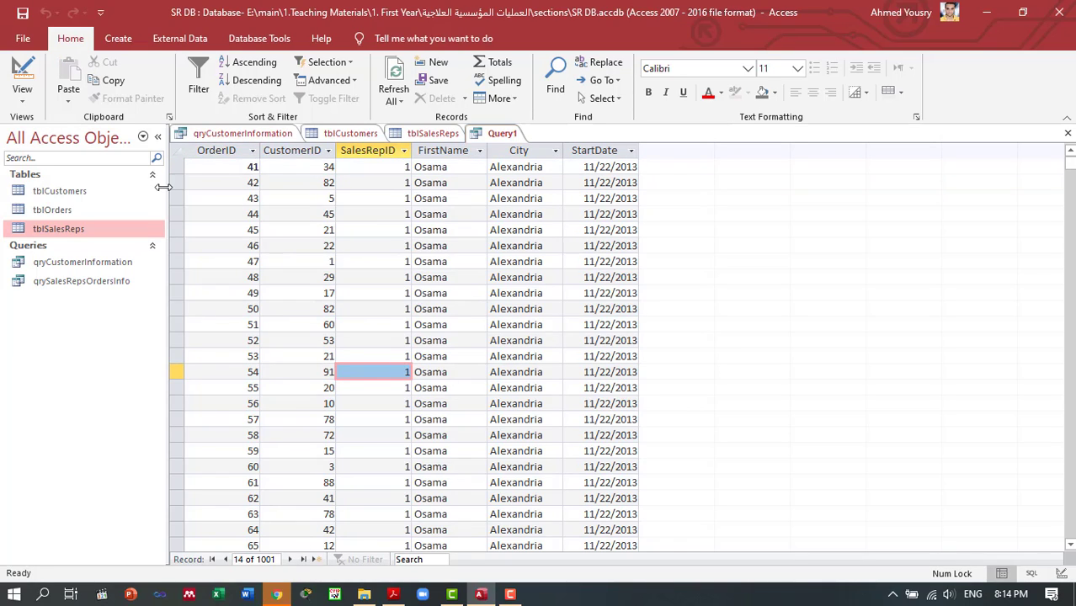
- In Design View, set the FirstName criterion to [Enter Name] and the City criterion to [Enter City]
left_click(22, 80)
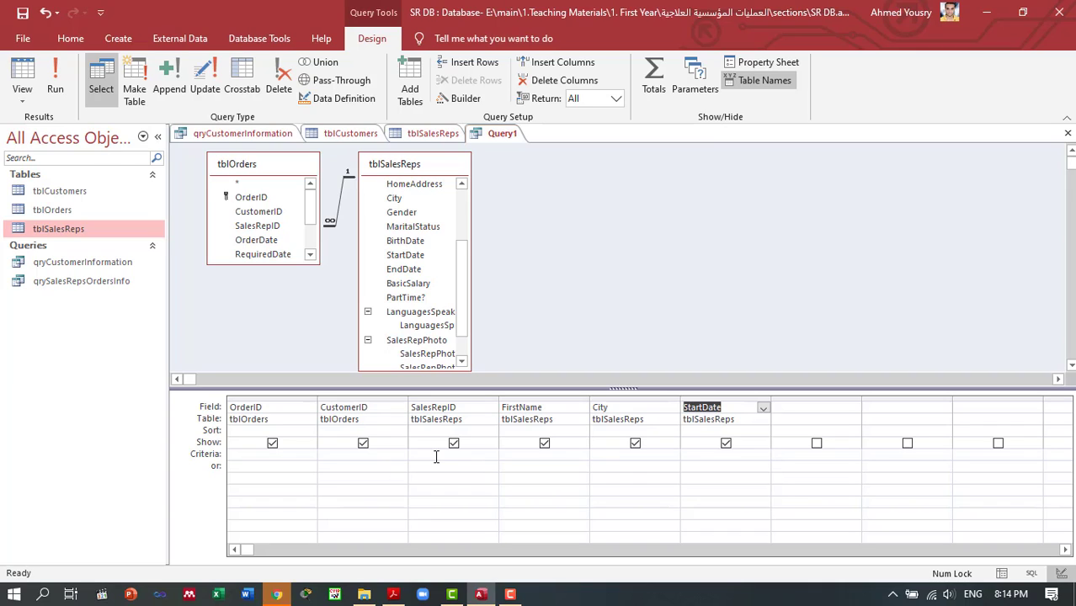
left_click(527, 452)
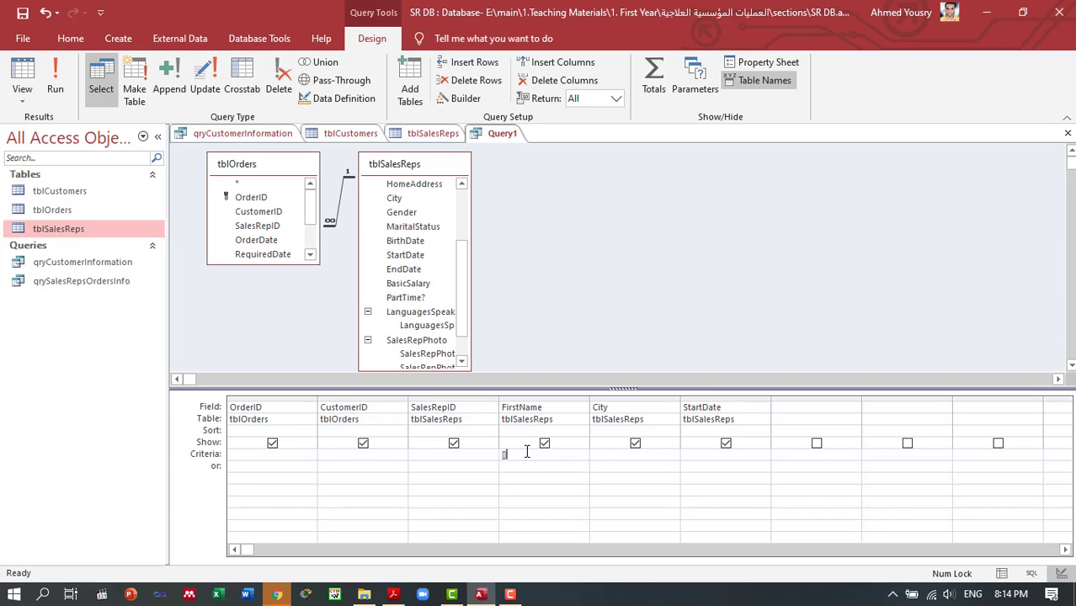
type("[Enter")
type(" Name]")
type("[")
type("Enter C")
type("ity]")
- Run Query1 with a sales rep's first name and Cairo as the parameter values
left_click(55, 88)
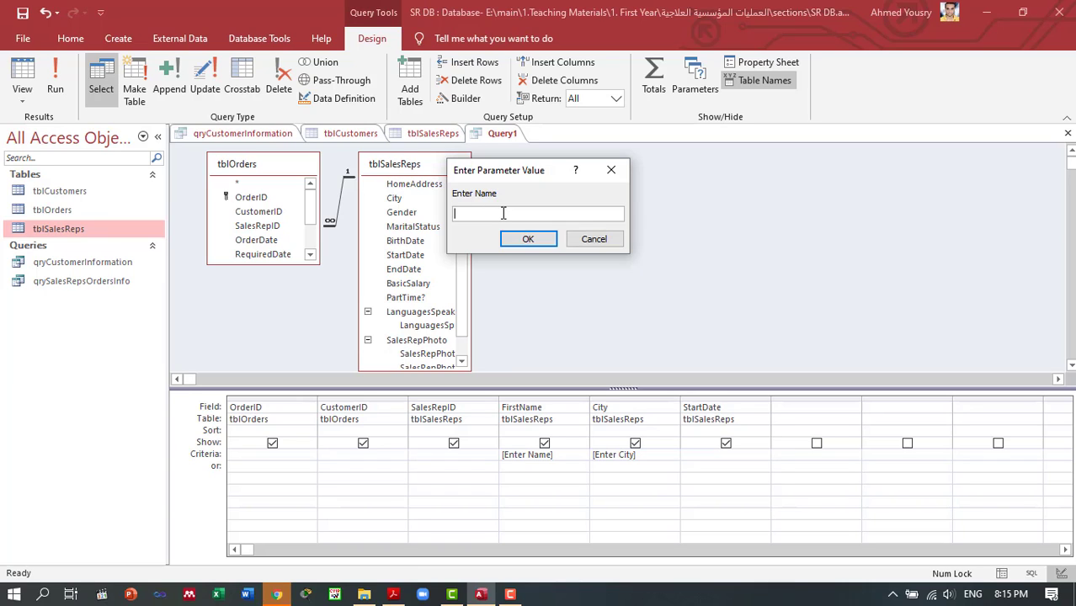
type("ahmed")
key("Return")
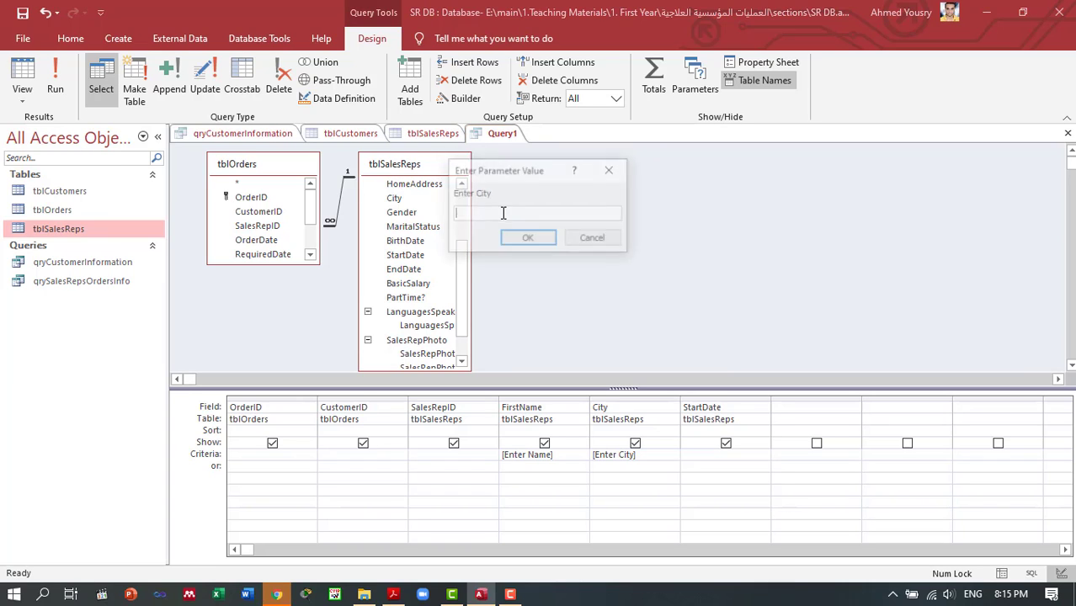
type("C")
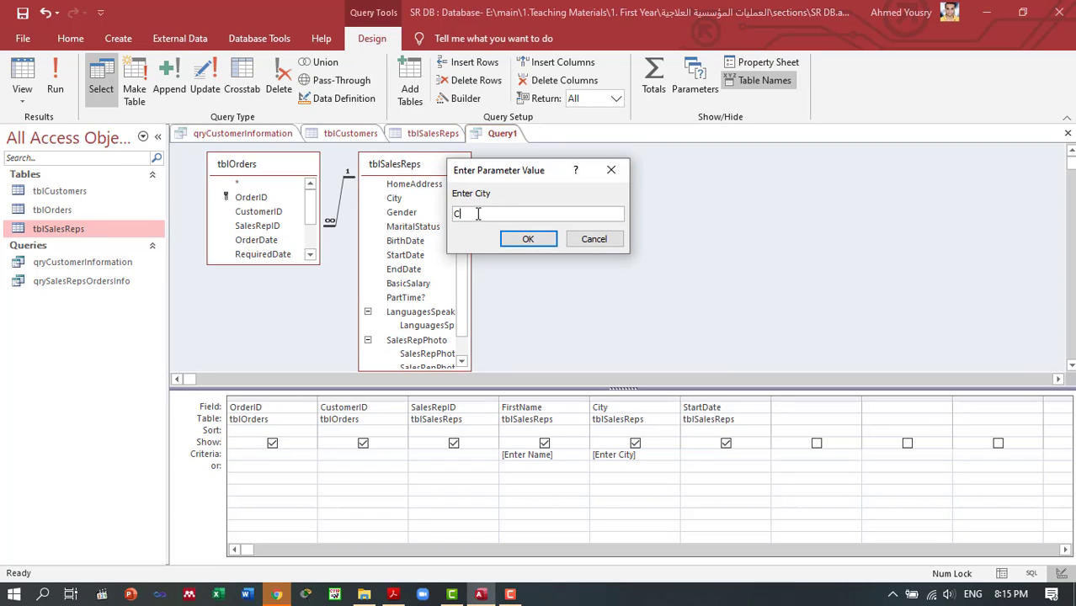
type("airo")
key("Return")
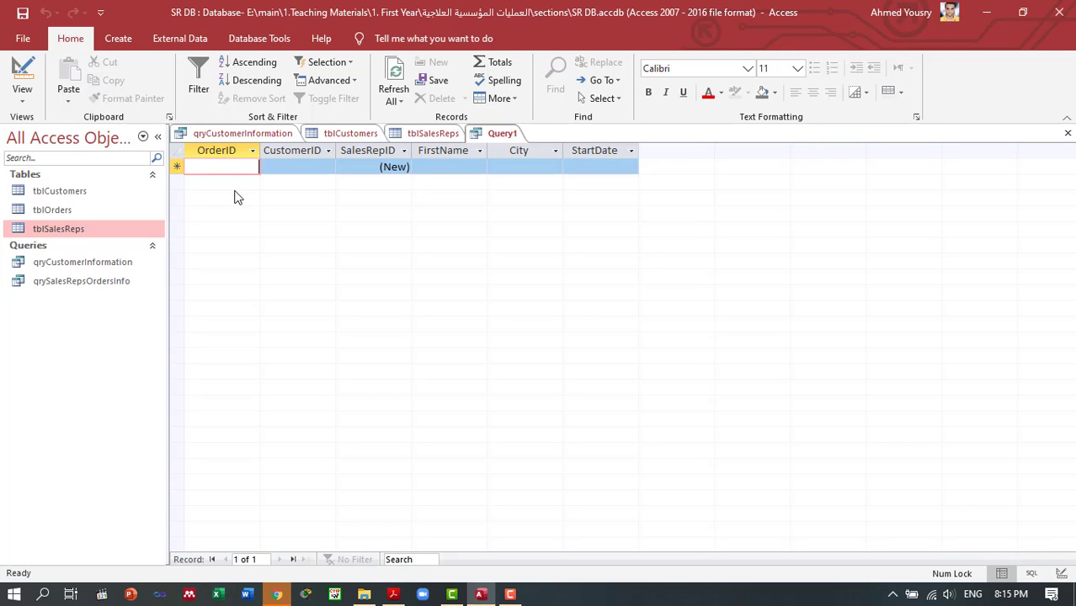
- Review the tblSalesReps records, then check qryCustomerInformation without answering its prompt and open the qrySalesRepsOrdersInfo results
double_click(59, 229)
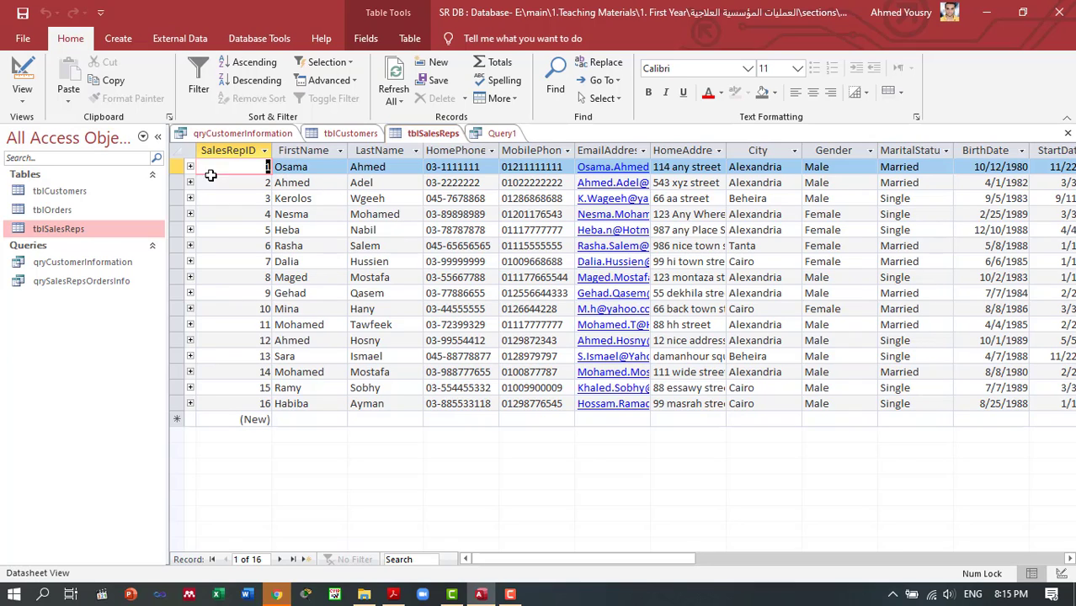
double_click(74, 263)
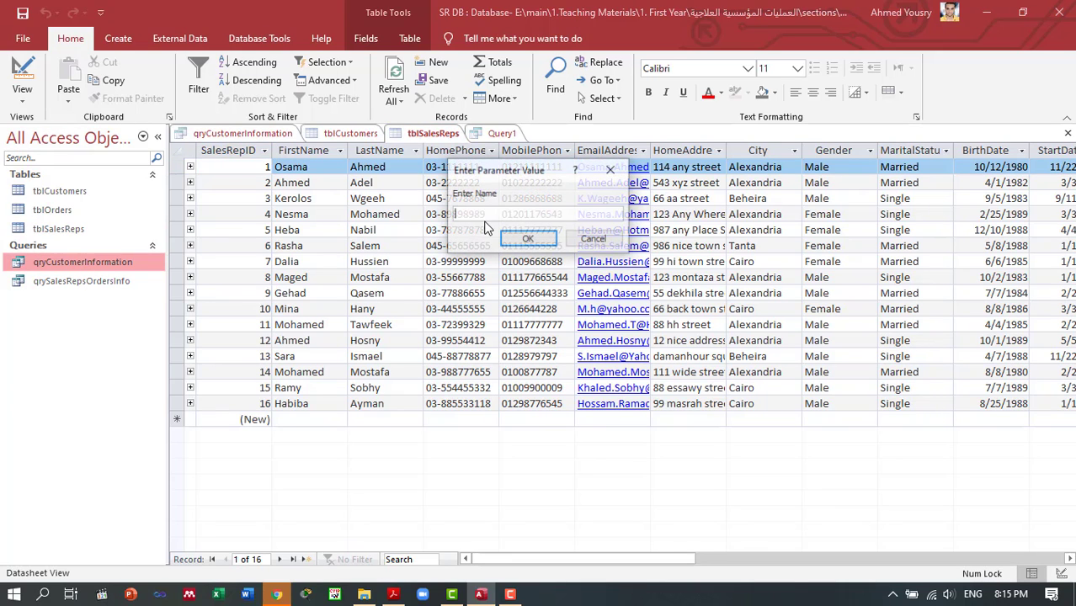
left_click(593, 238)
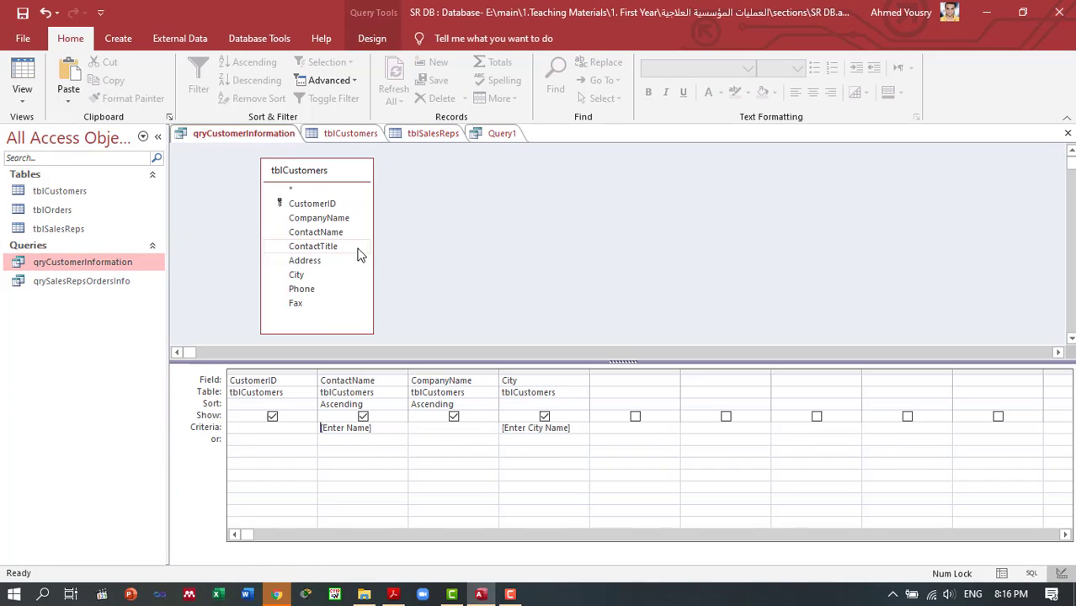
double_click(90, 281)
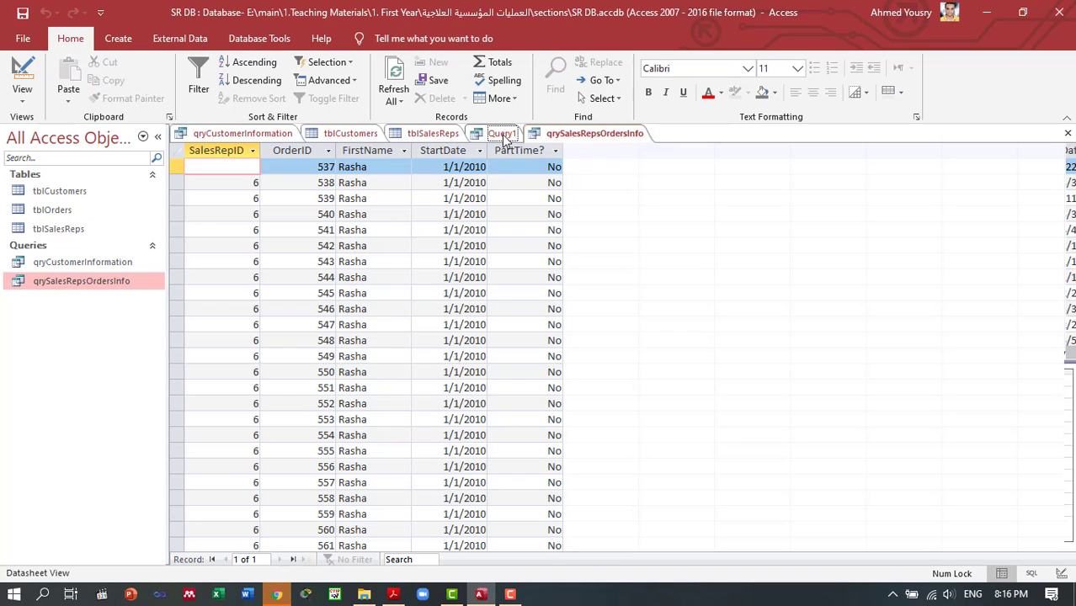
- Run Query1 again from Design View with a sales rep's first name and Alexandria as the parameter values
left_click(504, 135)
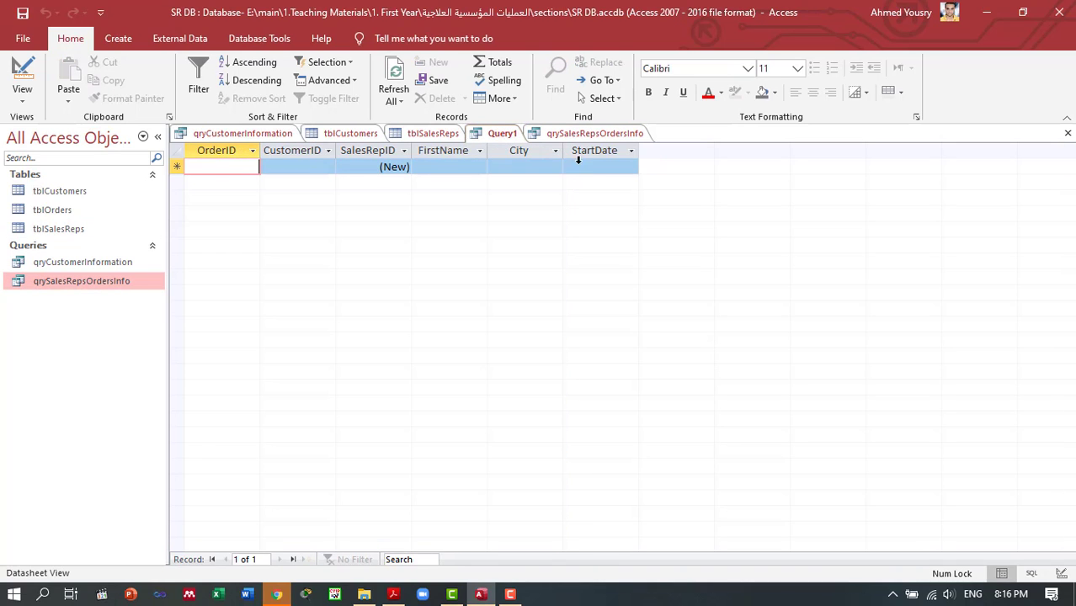
left_click(18, 75)
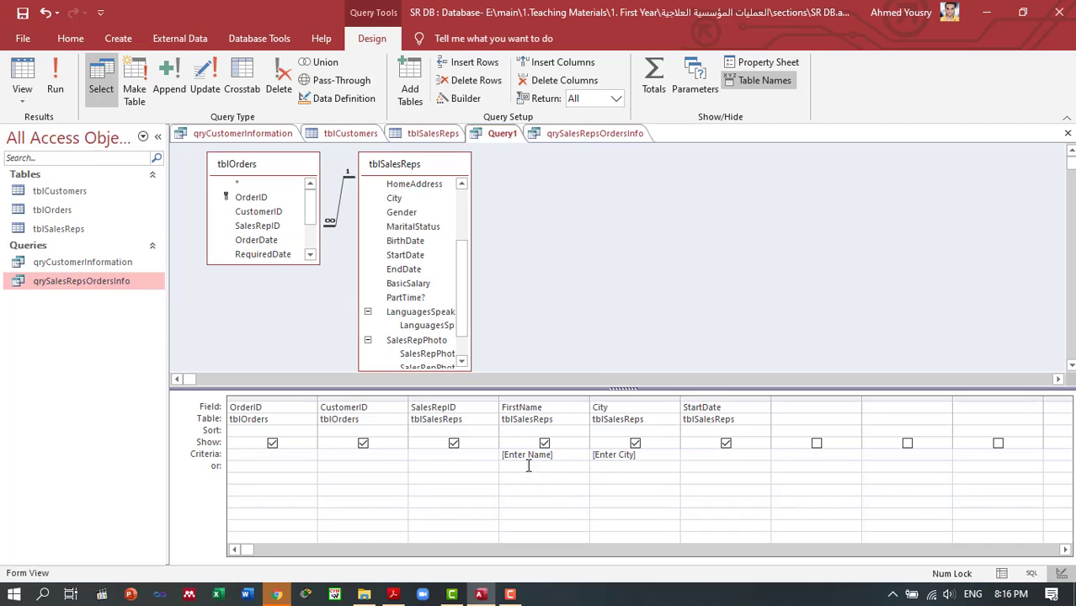
left_click(54, 74)
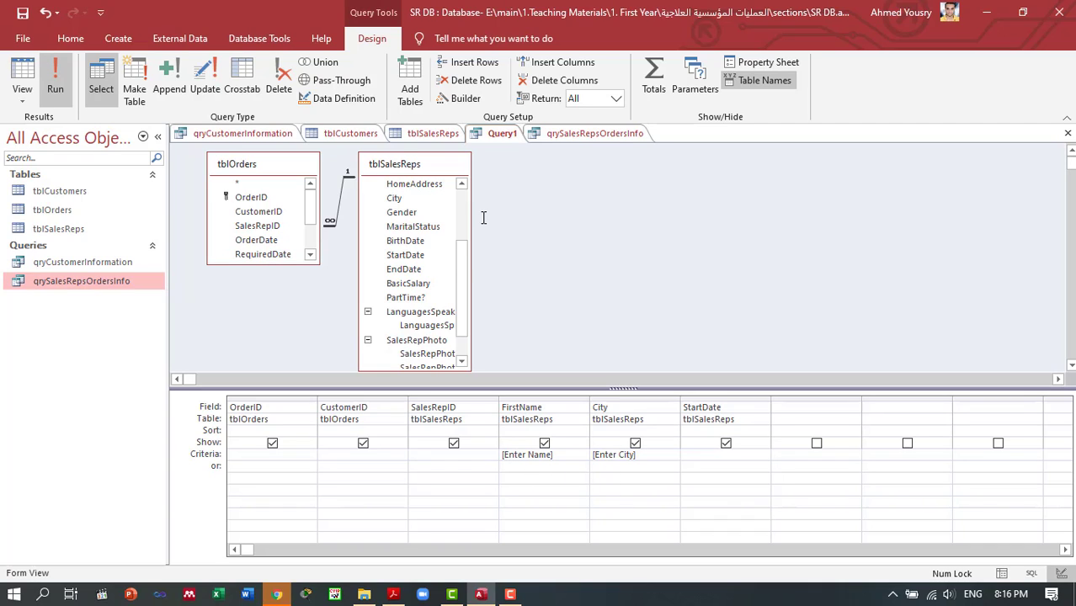
type("Osma")
key("BackSpace")
type("a")
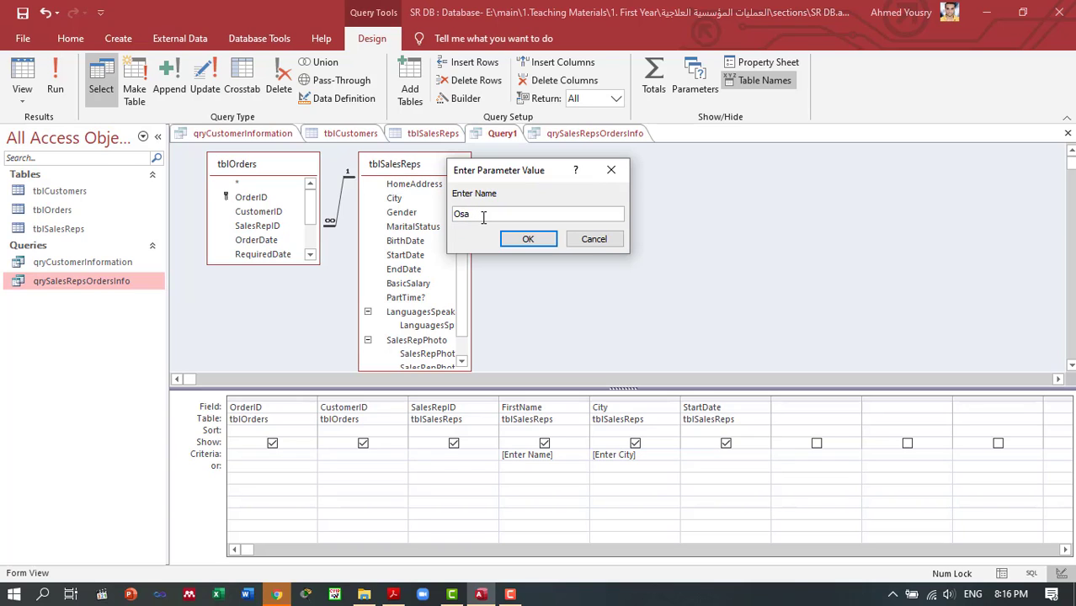
type("ma")
left_click(528, 238)
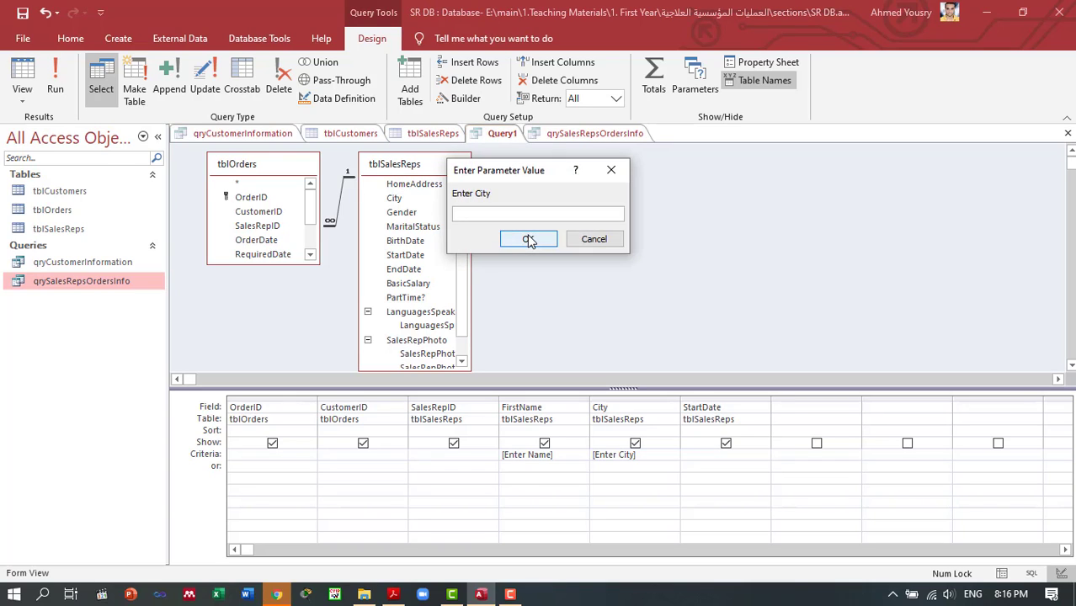
type("A")
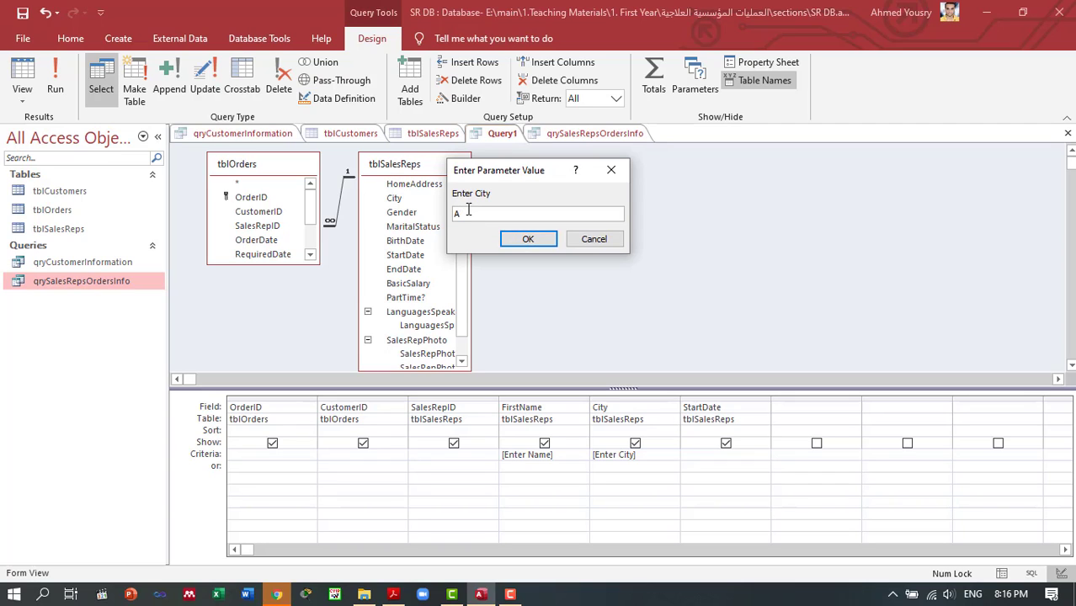
type("lexandria")
key("Return")
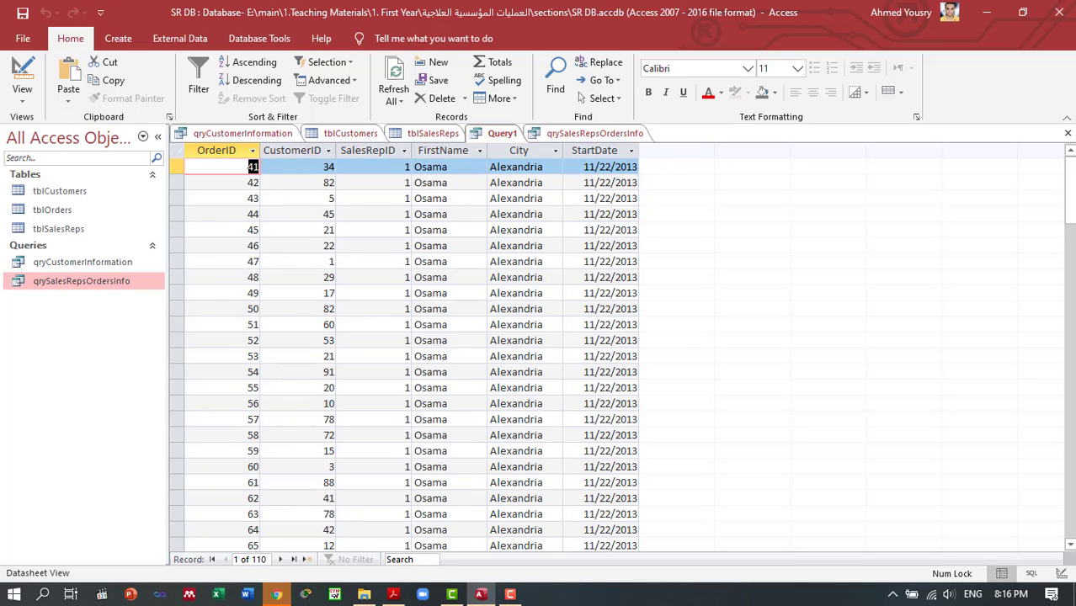
mouse_move(1069, 189)
left_mouse_down()
mouse_move(1070, 404)
mouse_move(1070, 169)
left_mouse_up()
- In Query1's Design View, clear the FirstName and City criteria
left_click(22, 78)
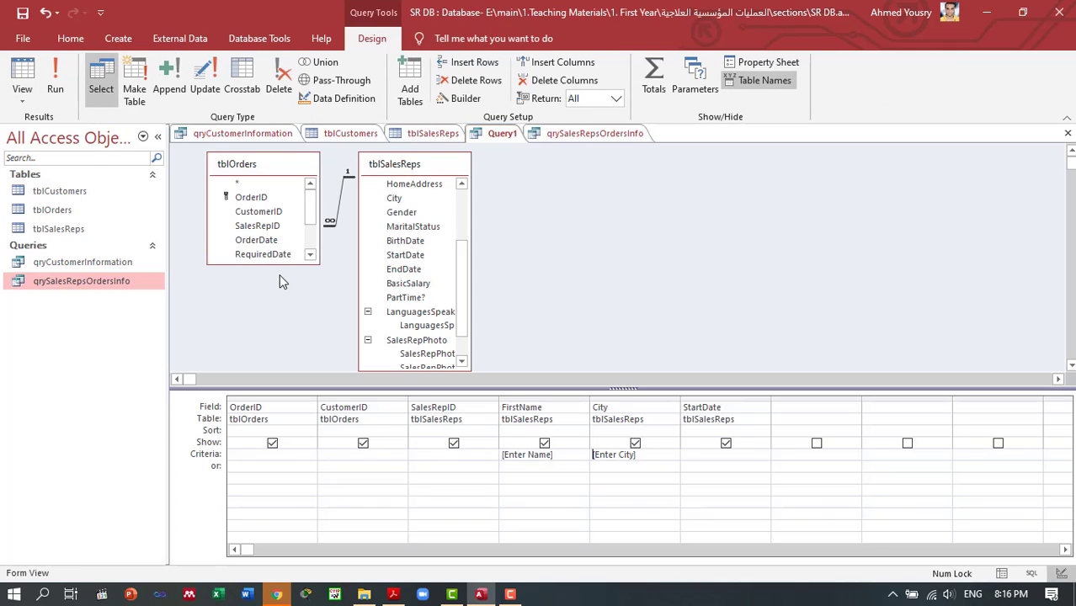
left_click(719, 455)
left_click_drag(647, 457, 469, 455)
key("Delete")
key("Delete")
- Set the StartDate criterion to Between [Enter start date] and [Enter end date]
left_click(730, 455)
type("Betw")
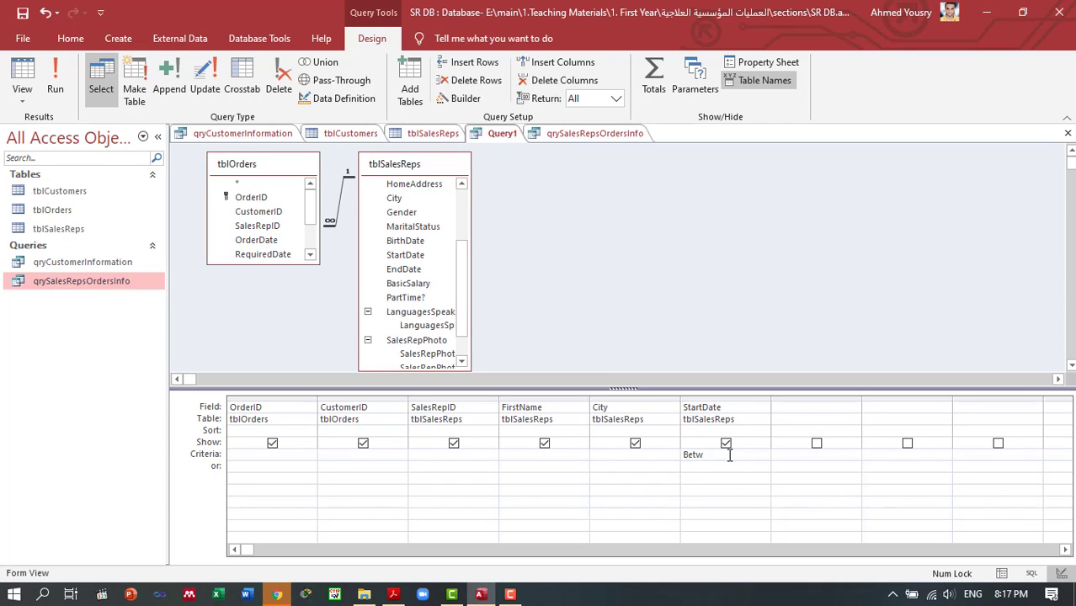
type("ee")
type("n ")
type("[Enter s")
type("tart dat")
type("e")
type("and ")
type("[")
type("Enter")
type("End")
key("BackSpace")
key("BackSpace")
key("BackSpace")
key("BackSpace")
type("end date")
- Run Query1 with 1/1/2010 as the start date and 30/10/2010 as the end date
left_click(52, 87)
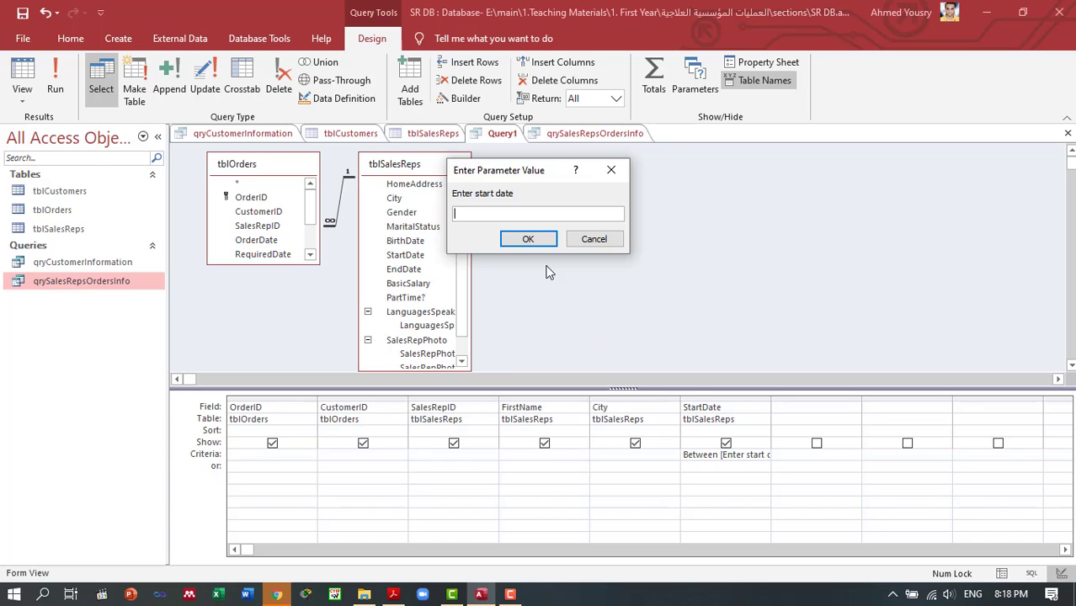
type("1/1/2010")
key("Return")
type("30/10/2010")
key("Return")
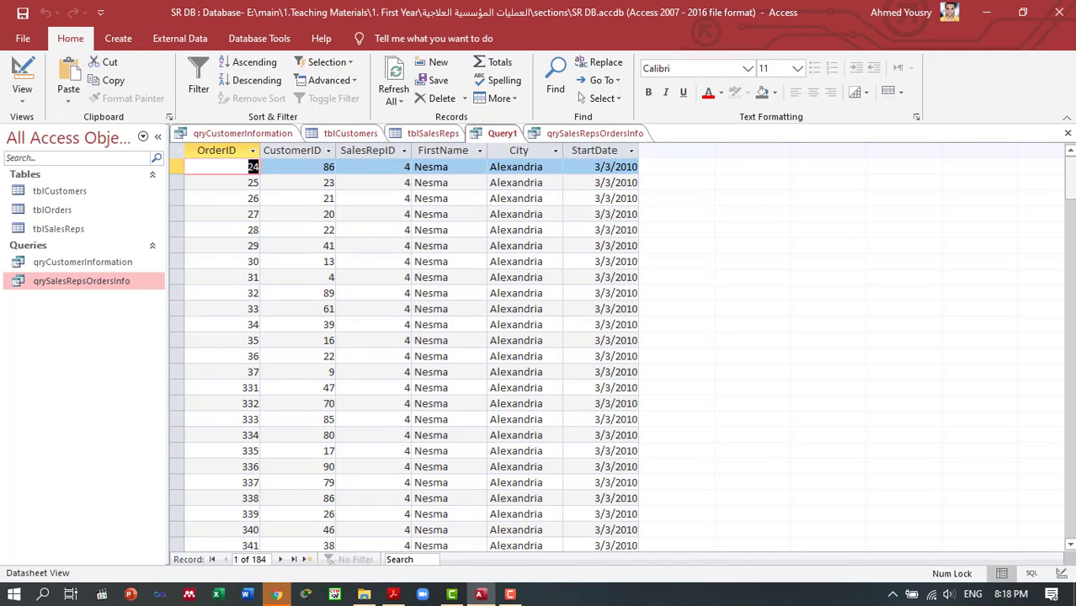
mouse_move(1069, 181)
left_mouse_down()
mouse_move(1069, 517)
mouse_move(1069, 172)
left_mouse_up()
left_click(517, 594)
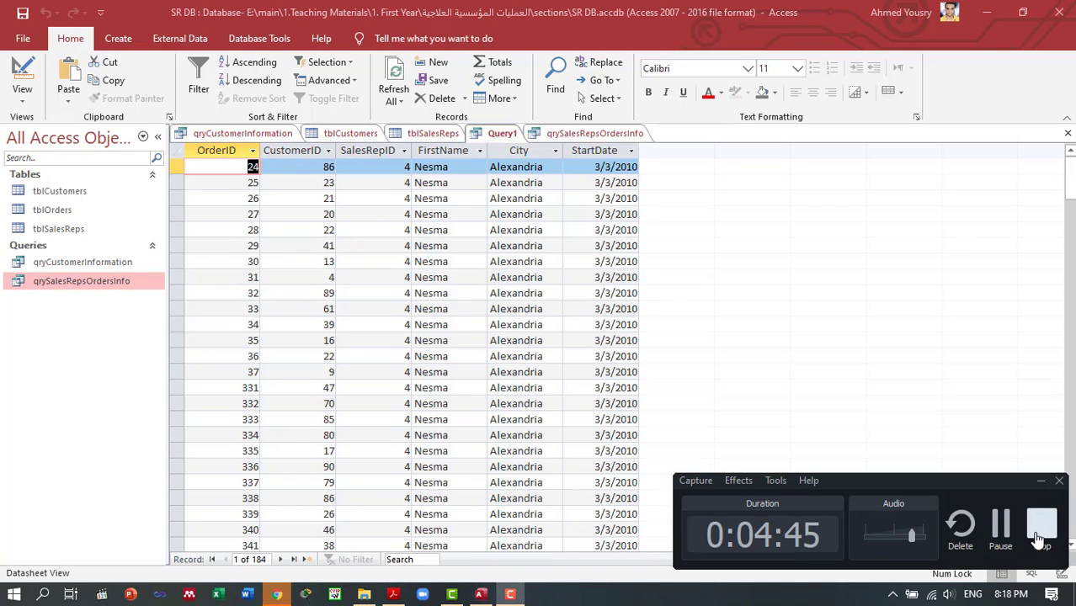